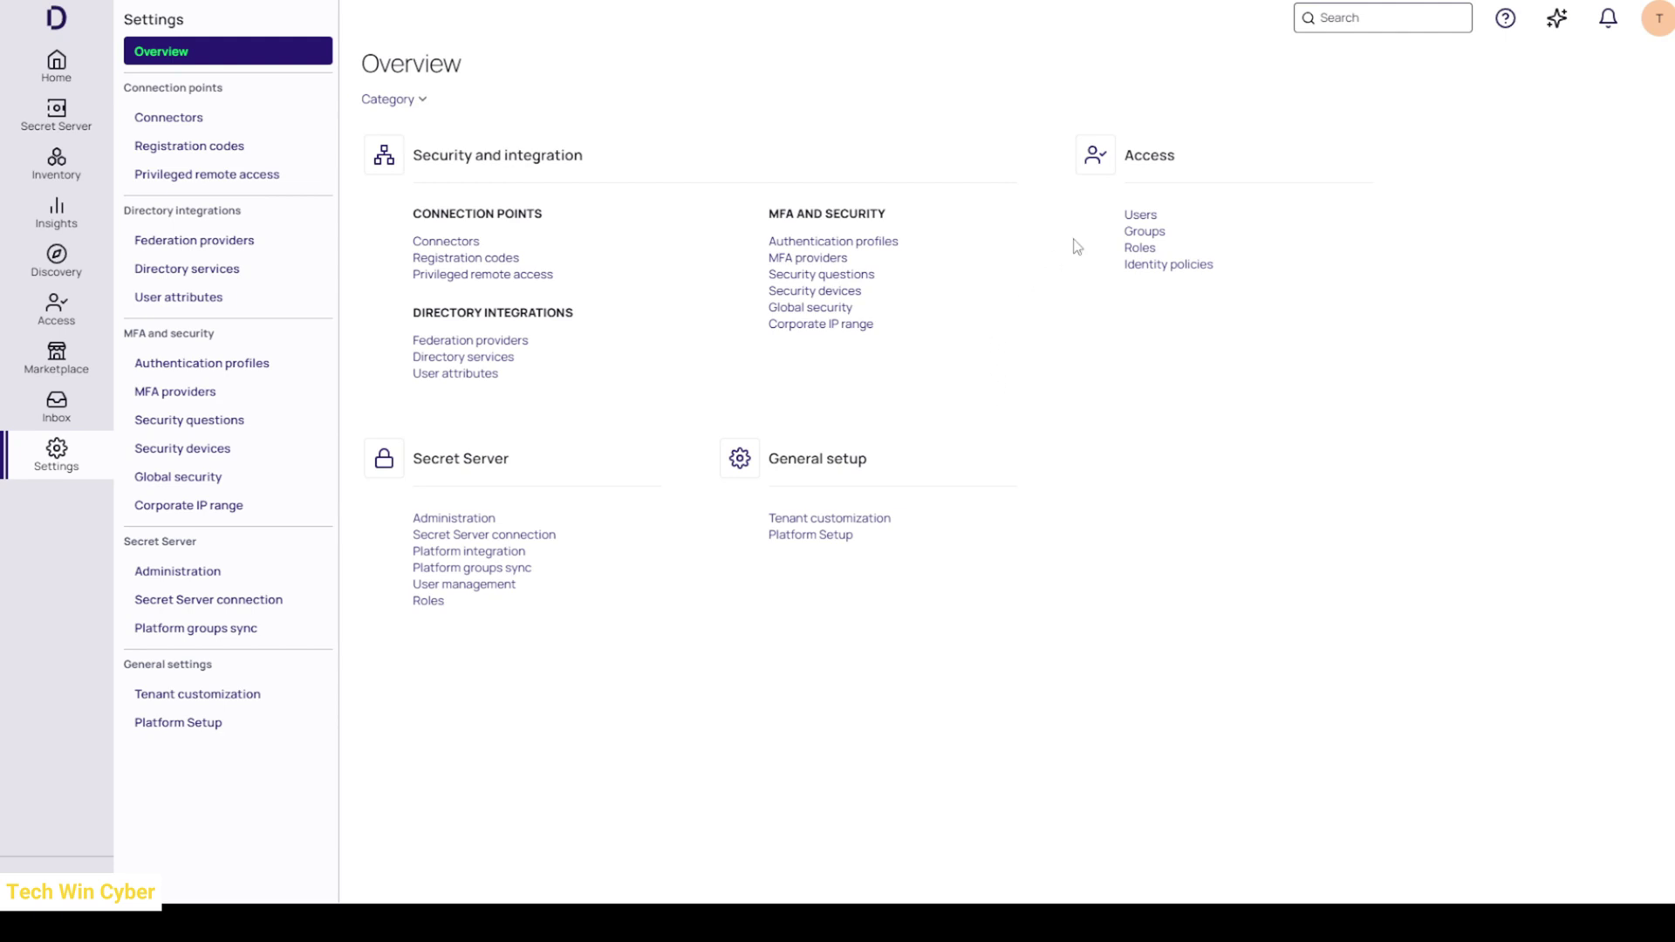
# - Open the Users list and start adding a new local user
pyautogui.click(1134, 218)
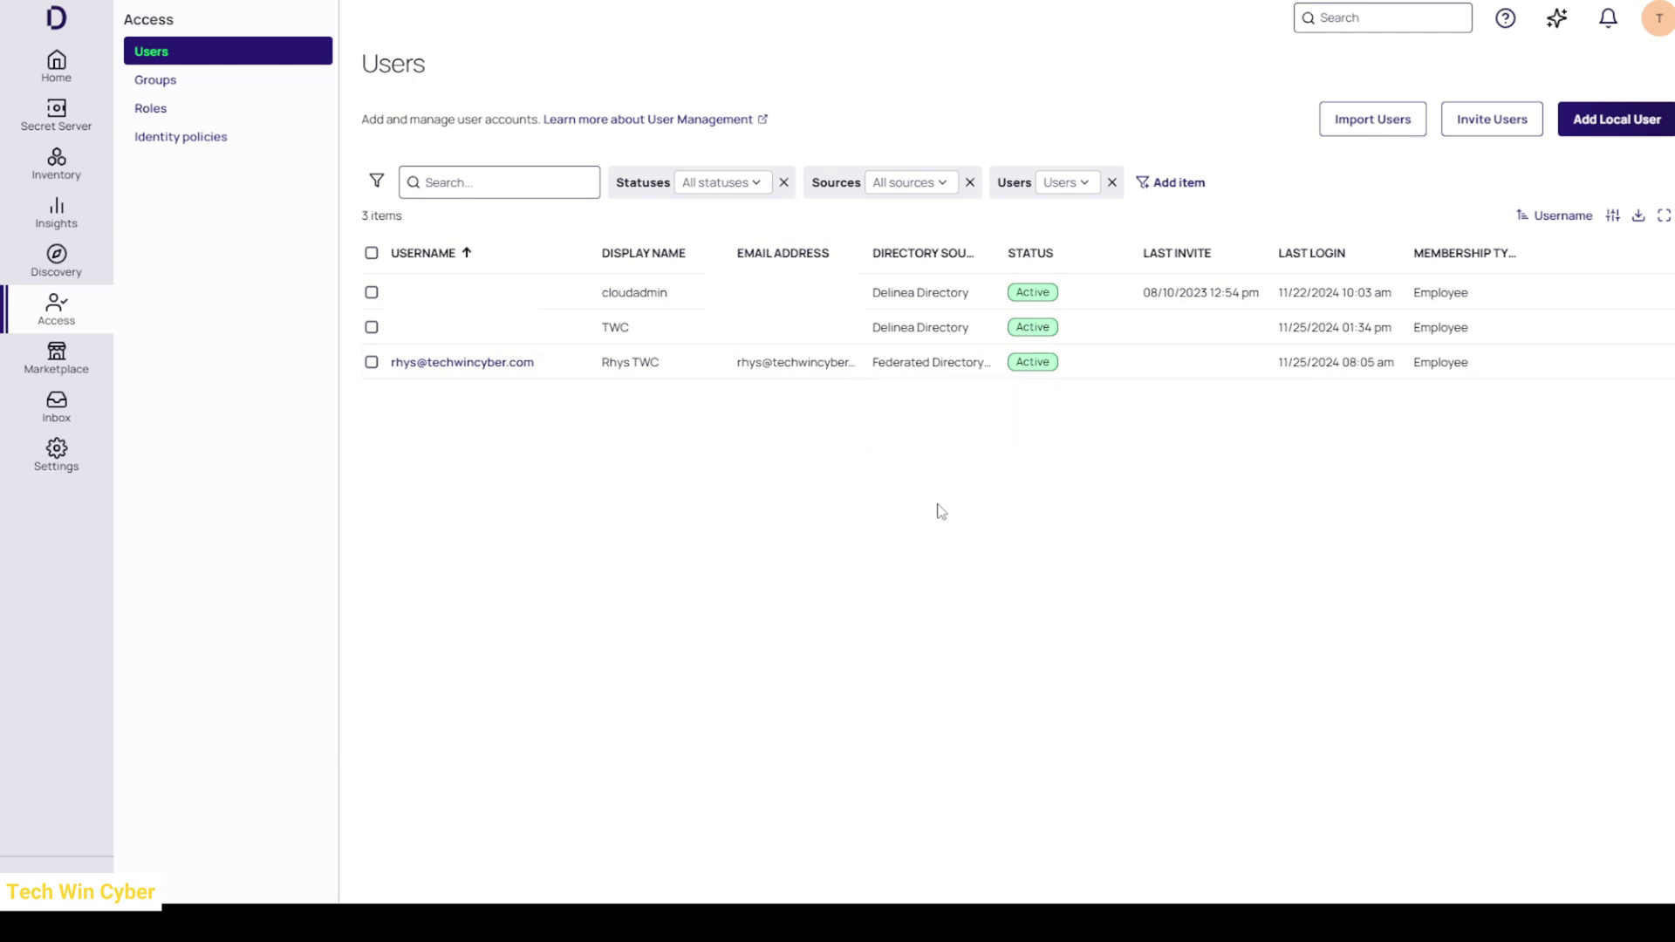
pyautogui.click(1625, 138)
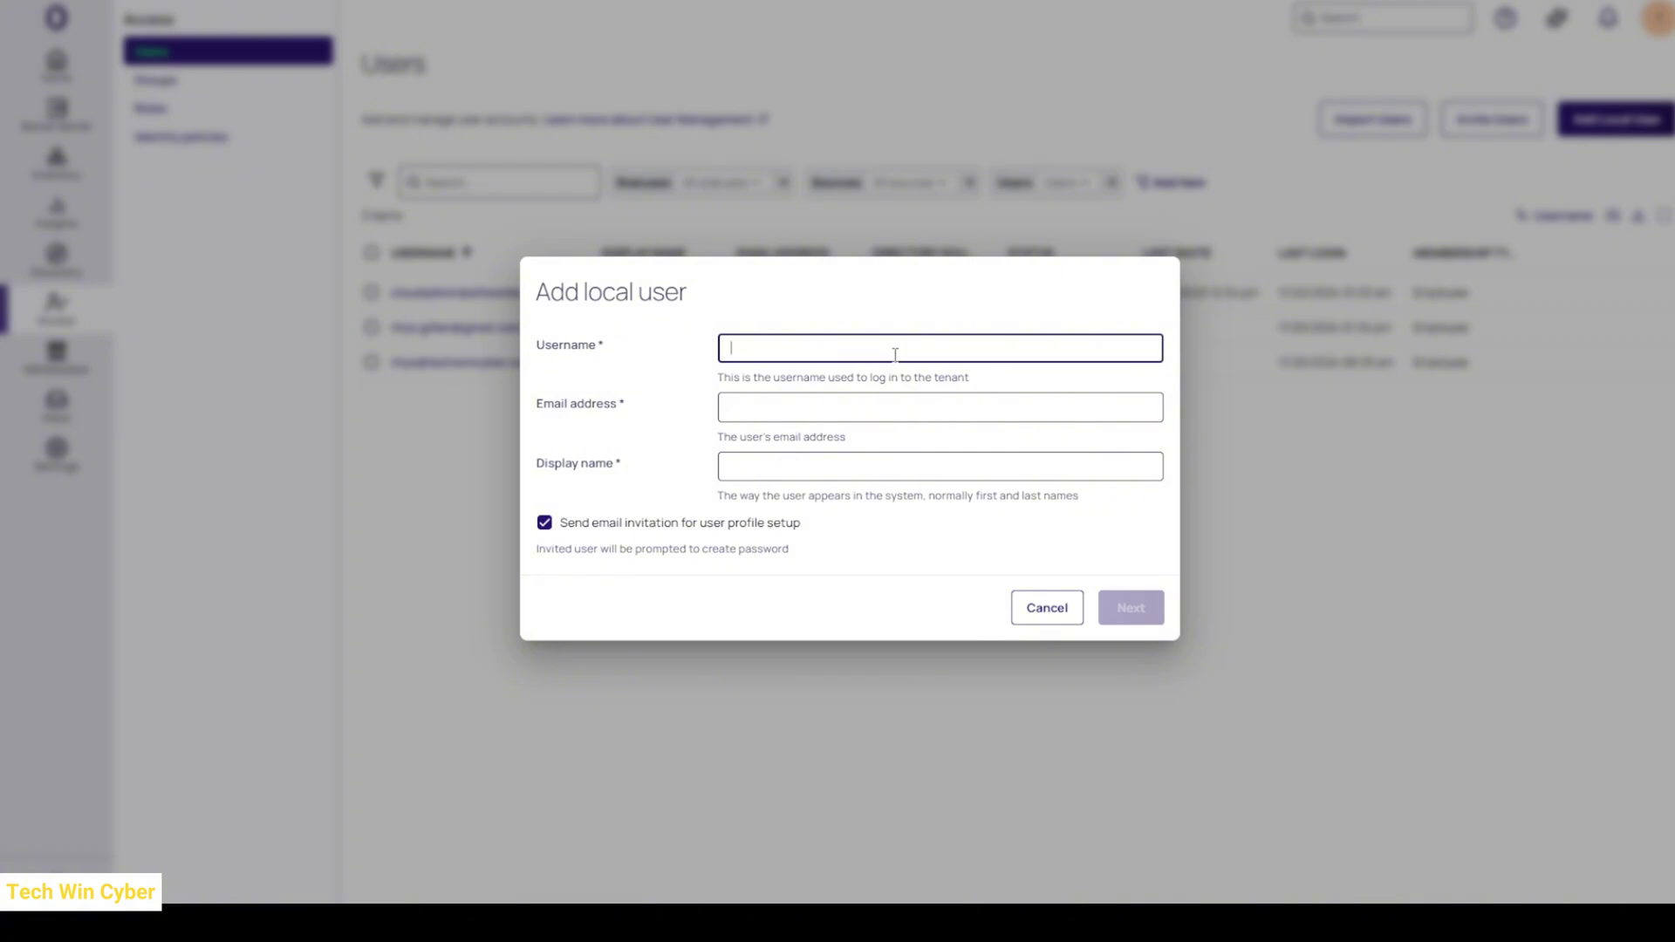
# - Enter username Breakglass@TWC, the user's e-mail address, and display name Break Glass
pyautogui.write('Breakglass')
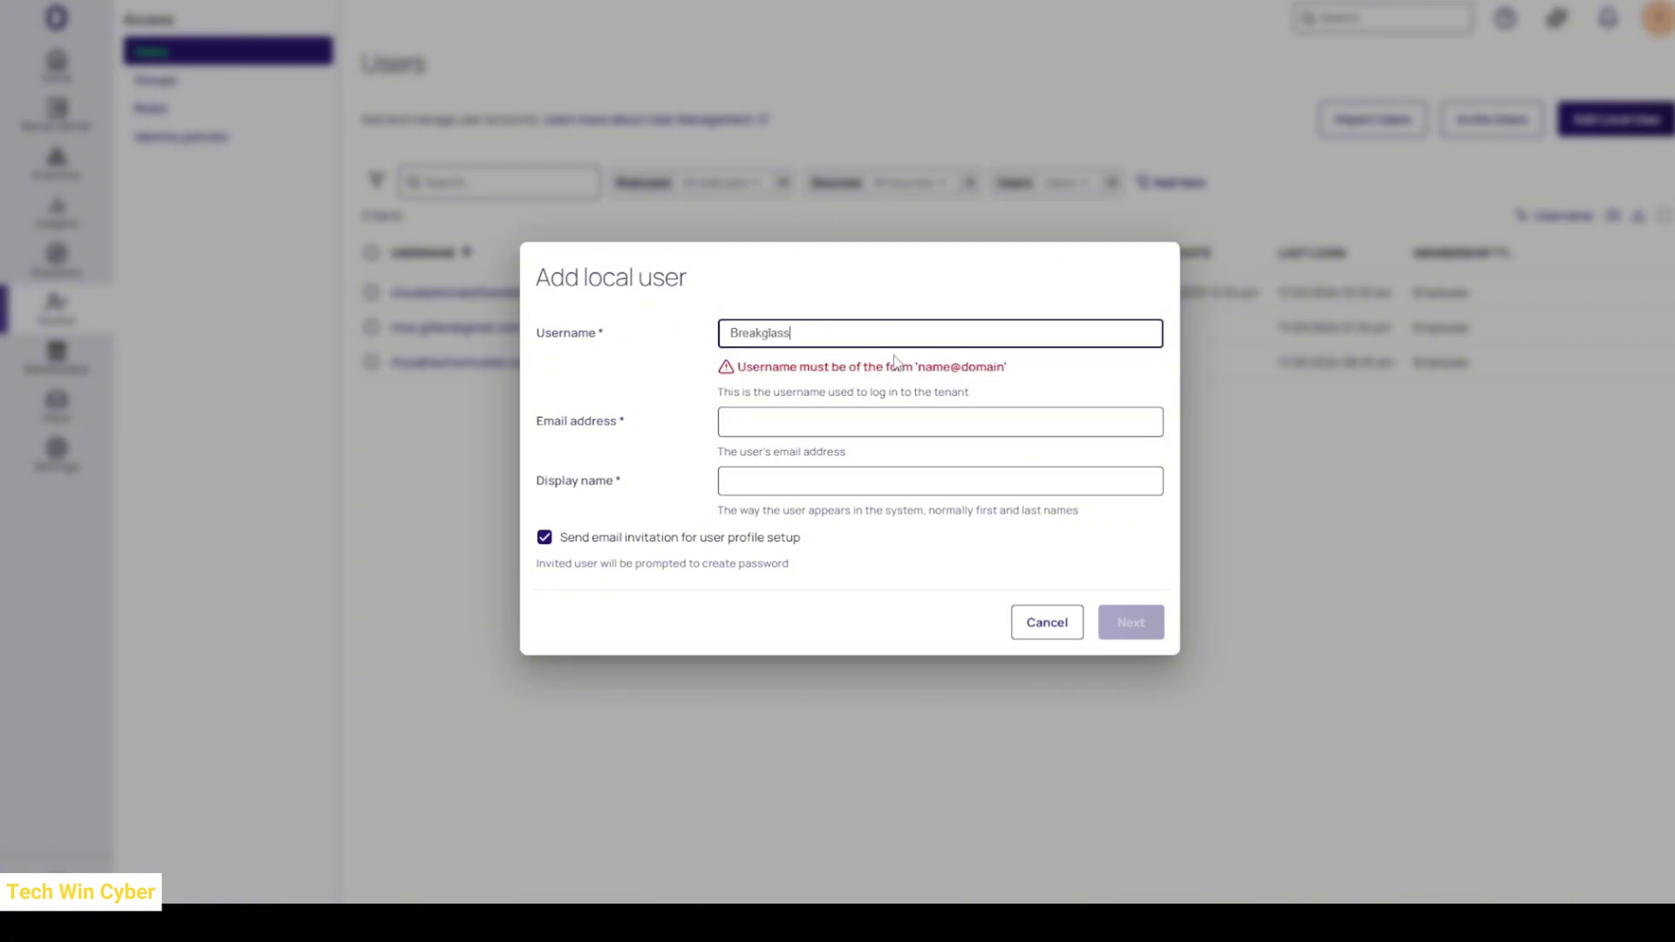
pyautogui.write('@TWC')
pyautogui.press('Tab')
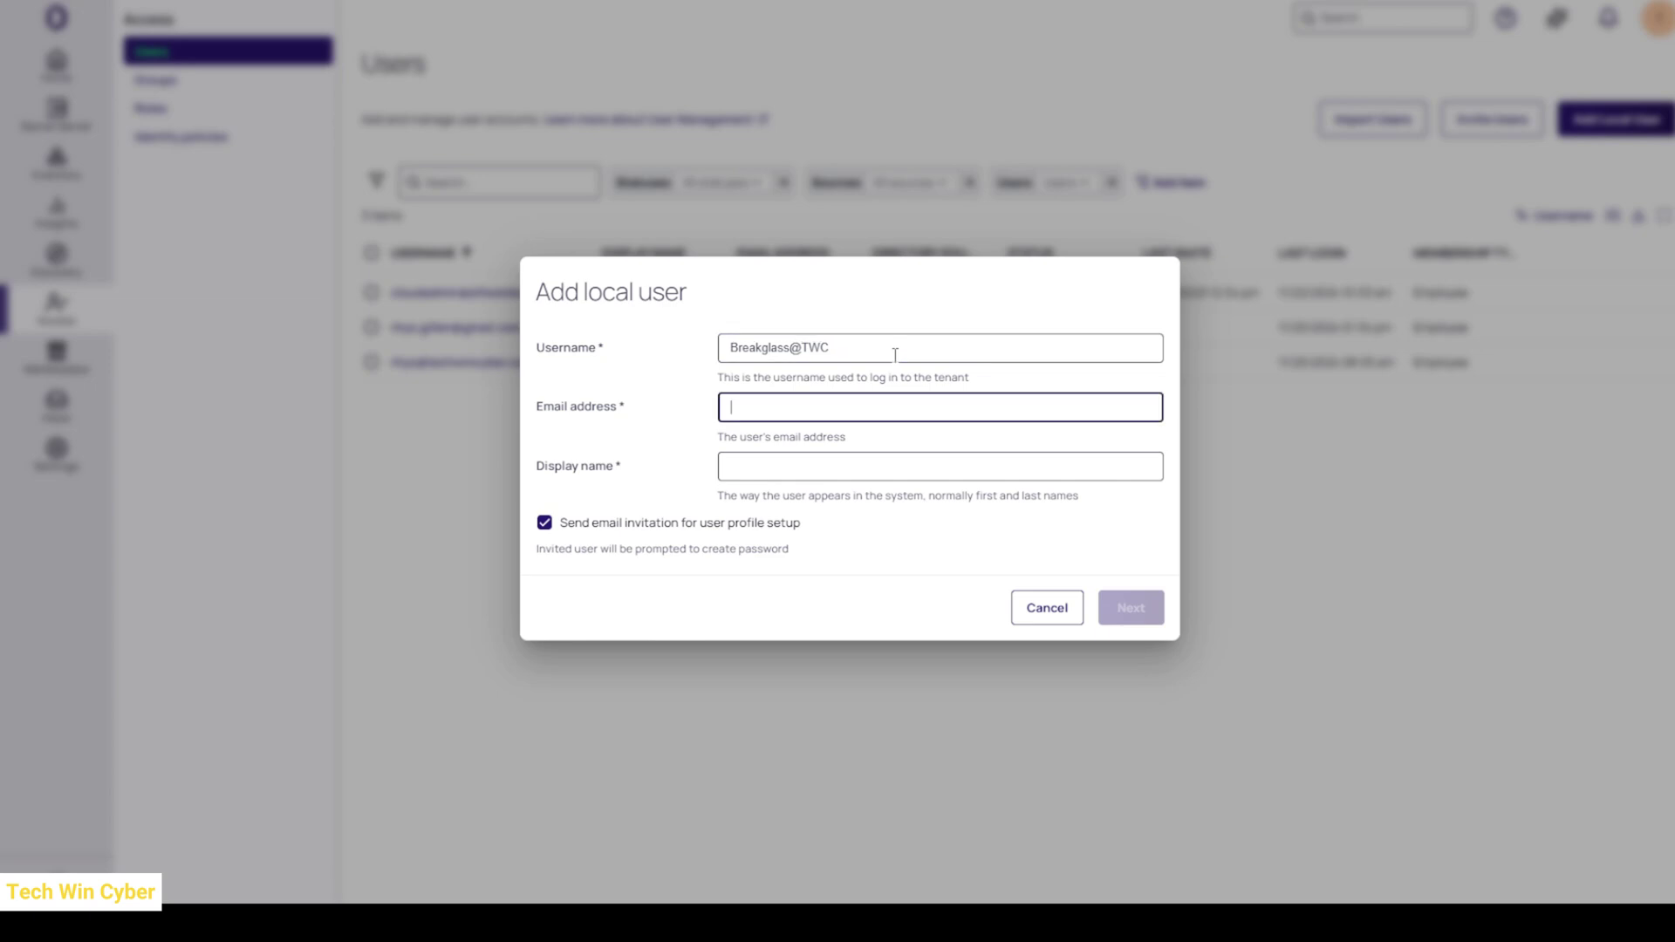
pyautogui.hotkey('ctrl', 'v')
pyautogui.click(840, 465)
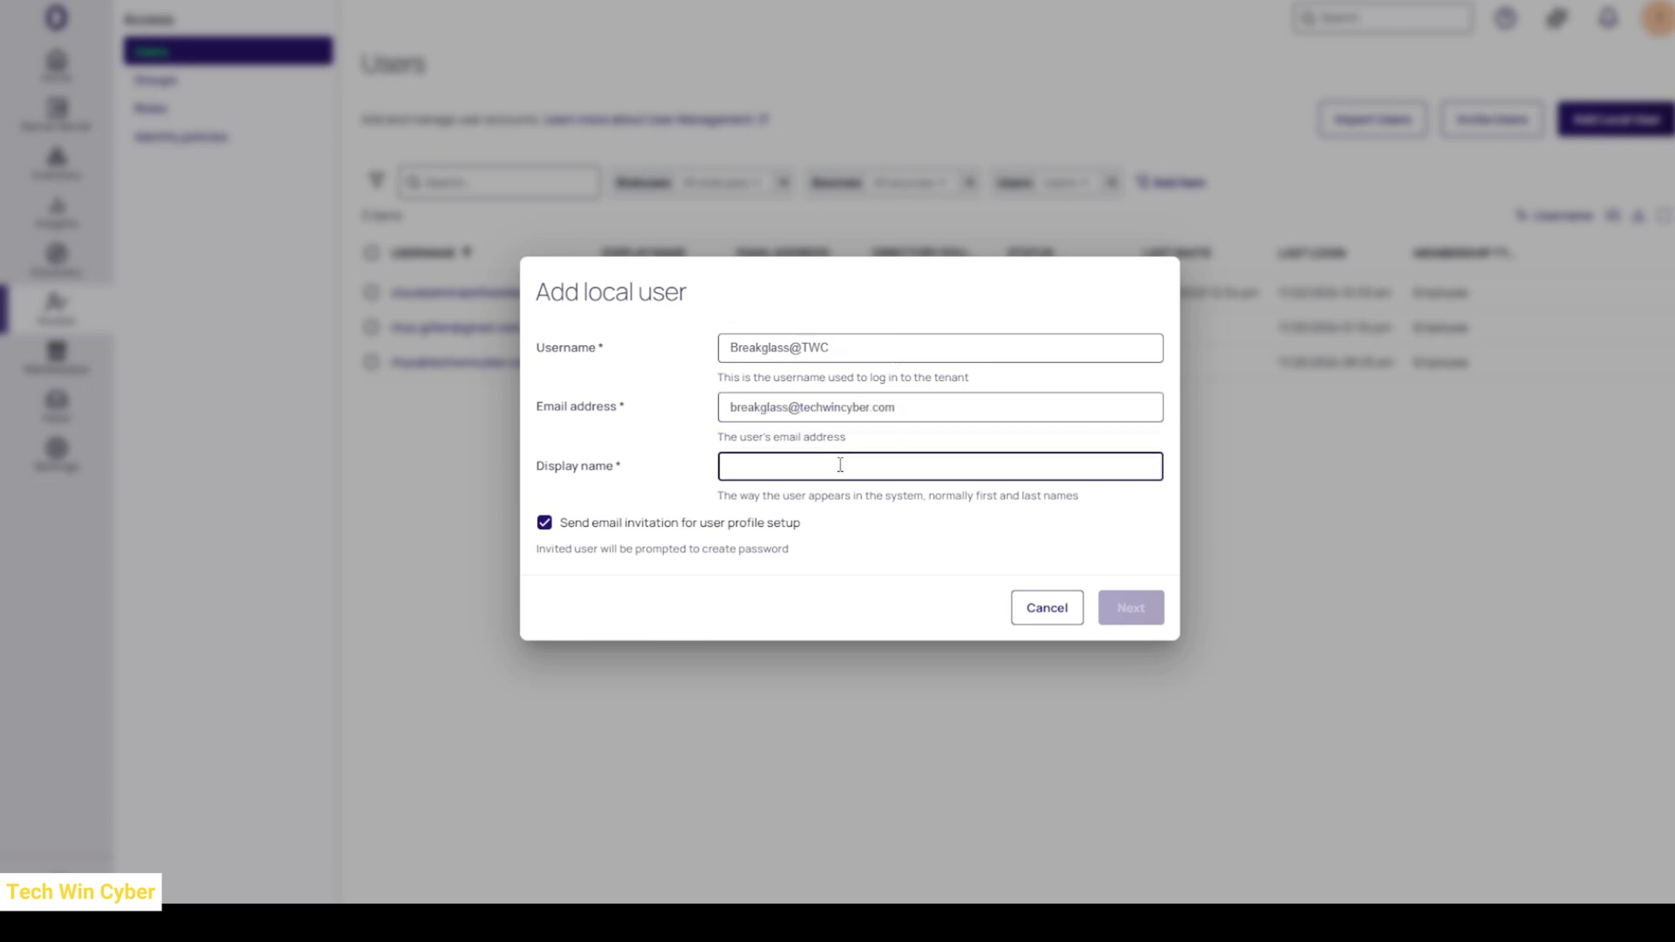
pyautogui.write('Break Glass')
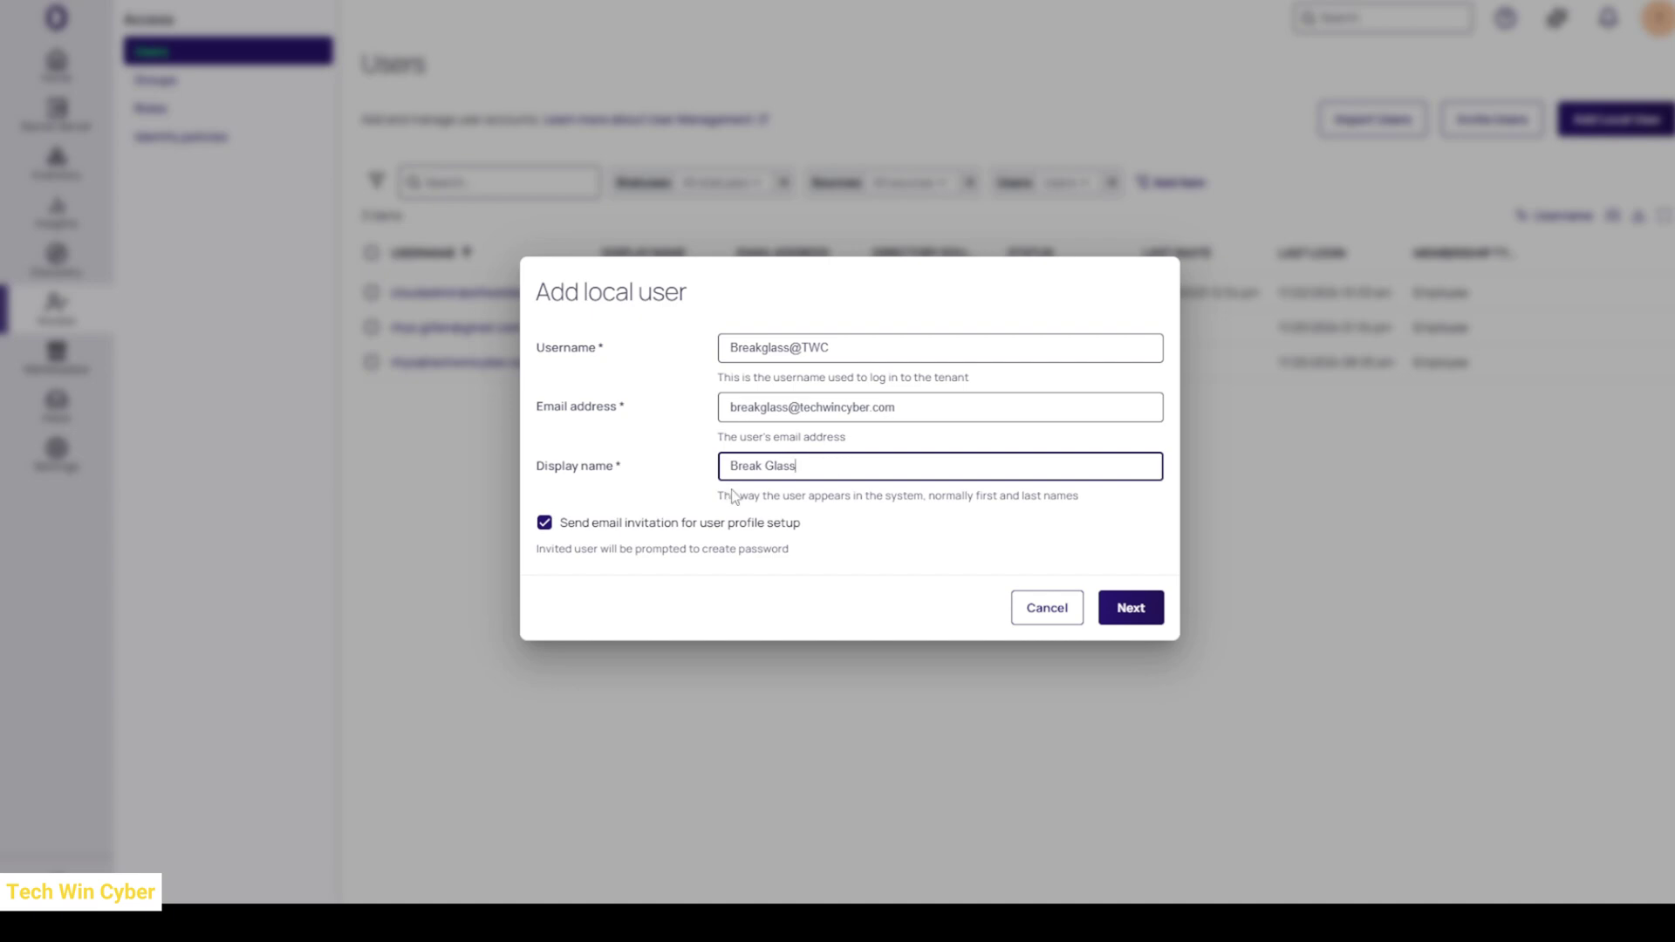
# - Disable the e-mail invitation, use a generated password, copy it, and continue
pyautogui.click(610, 526)
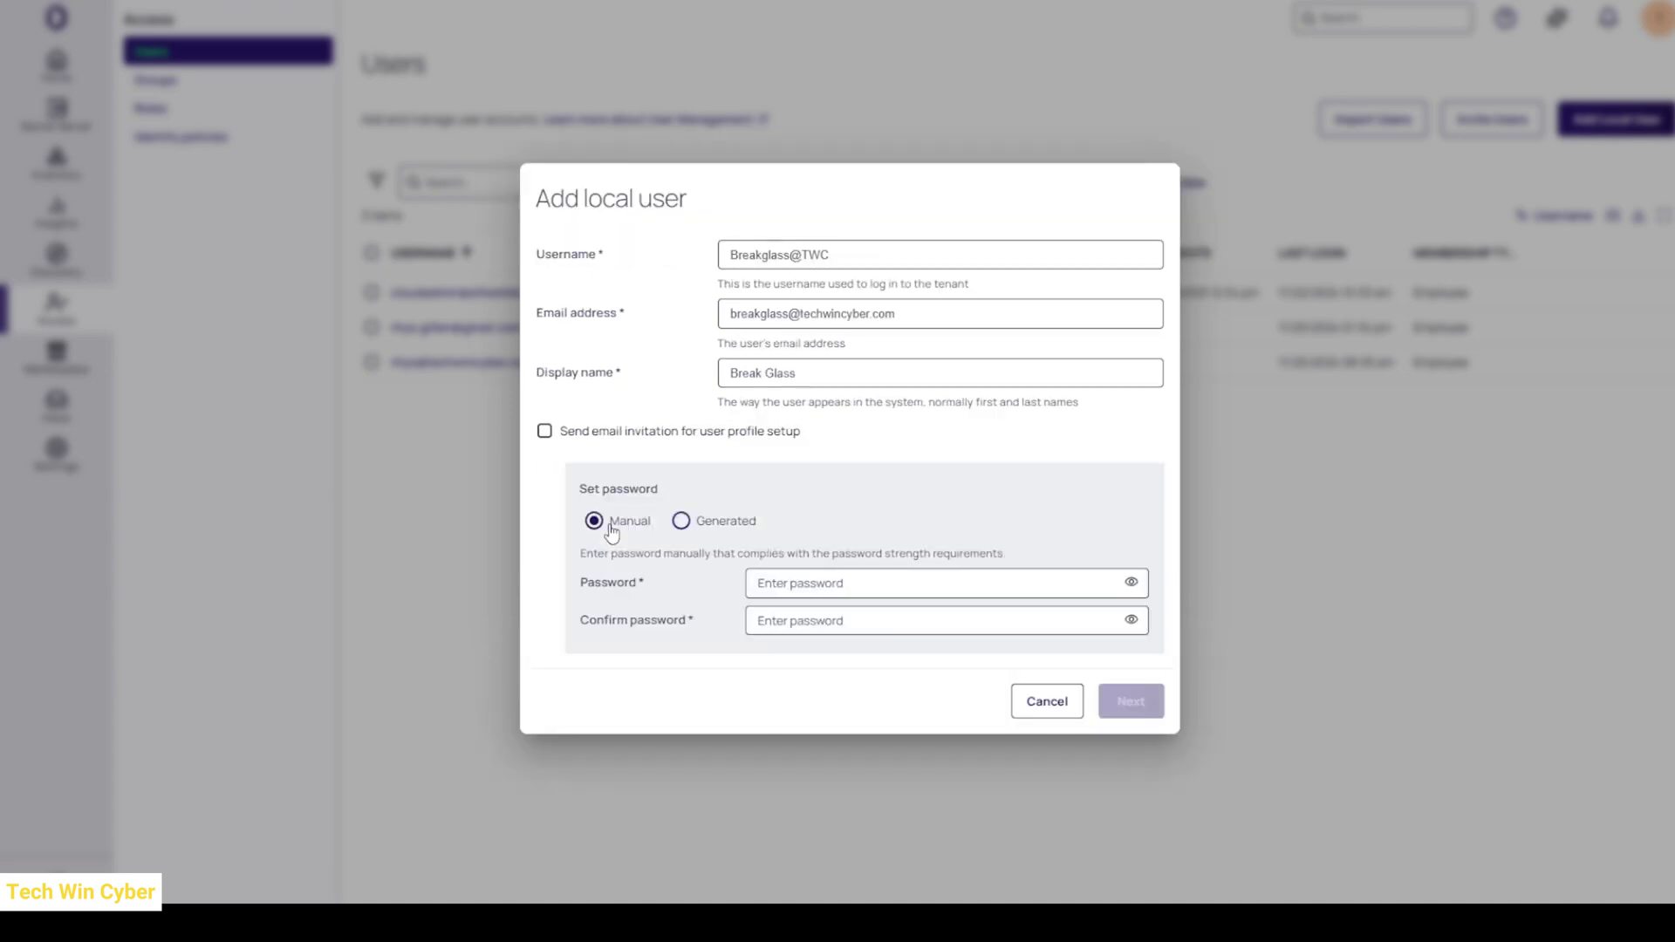
pyautogui.click(680, 523)
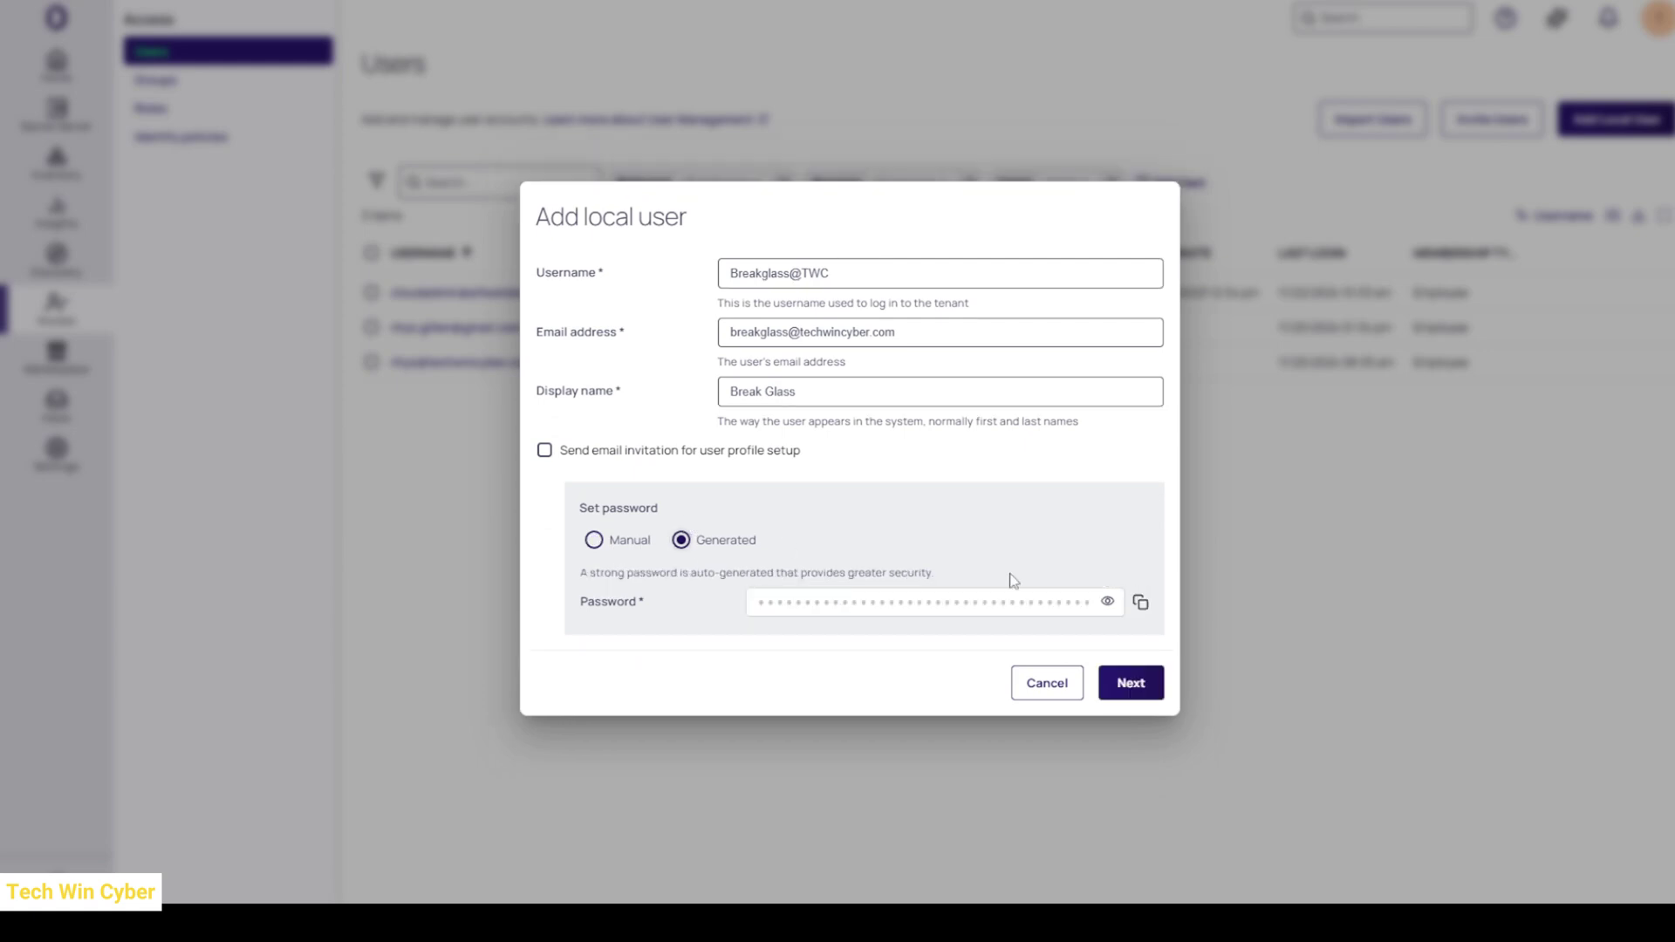
pyautogui.click(1141, 603)
pyautogui.click(1130, 682)
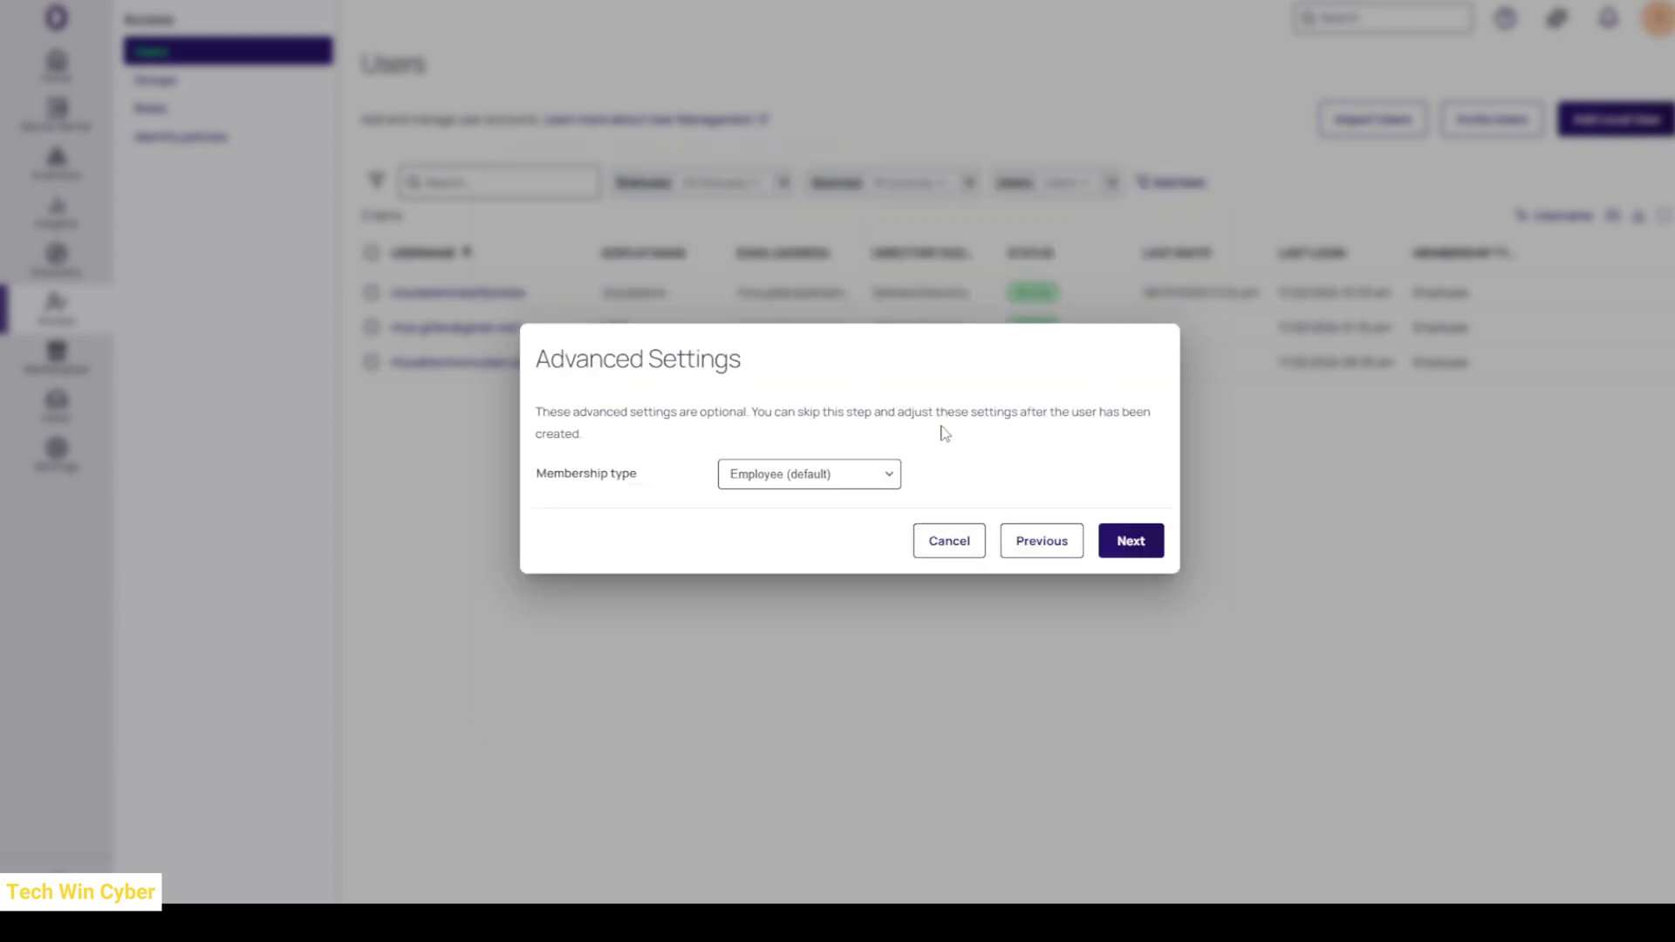
# - Put the Break Glass user in the System Administrator group and create the account
pyautogui.click(1126, 547)
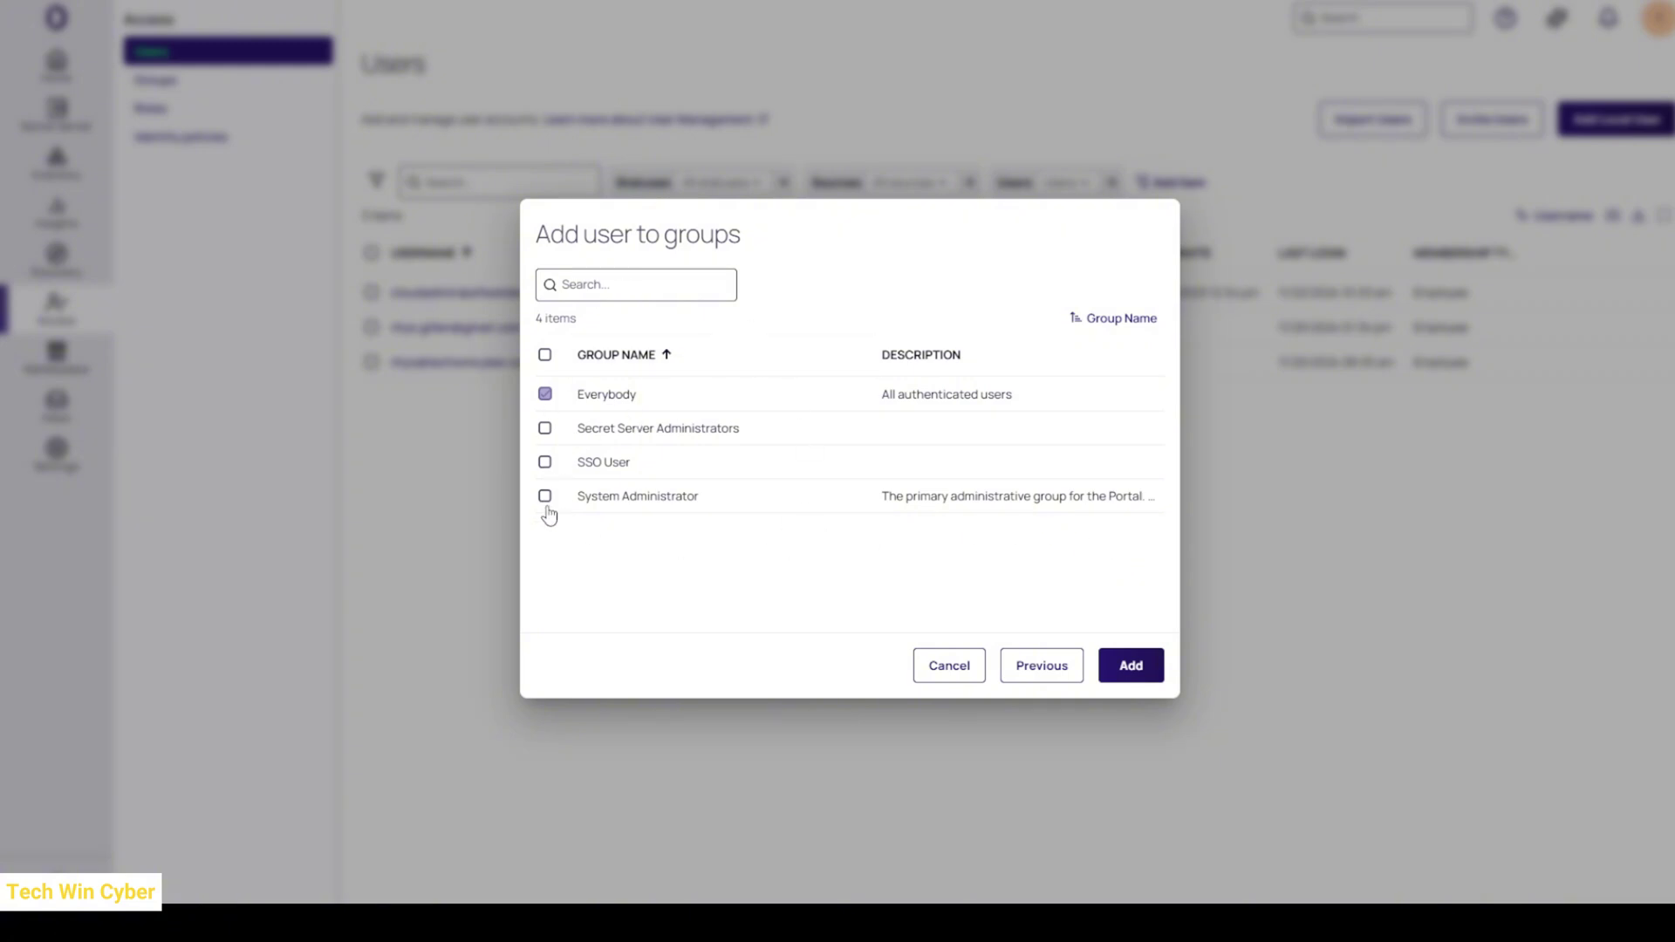
pyautogui.click(545, 495)
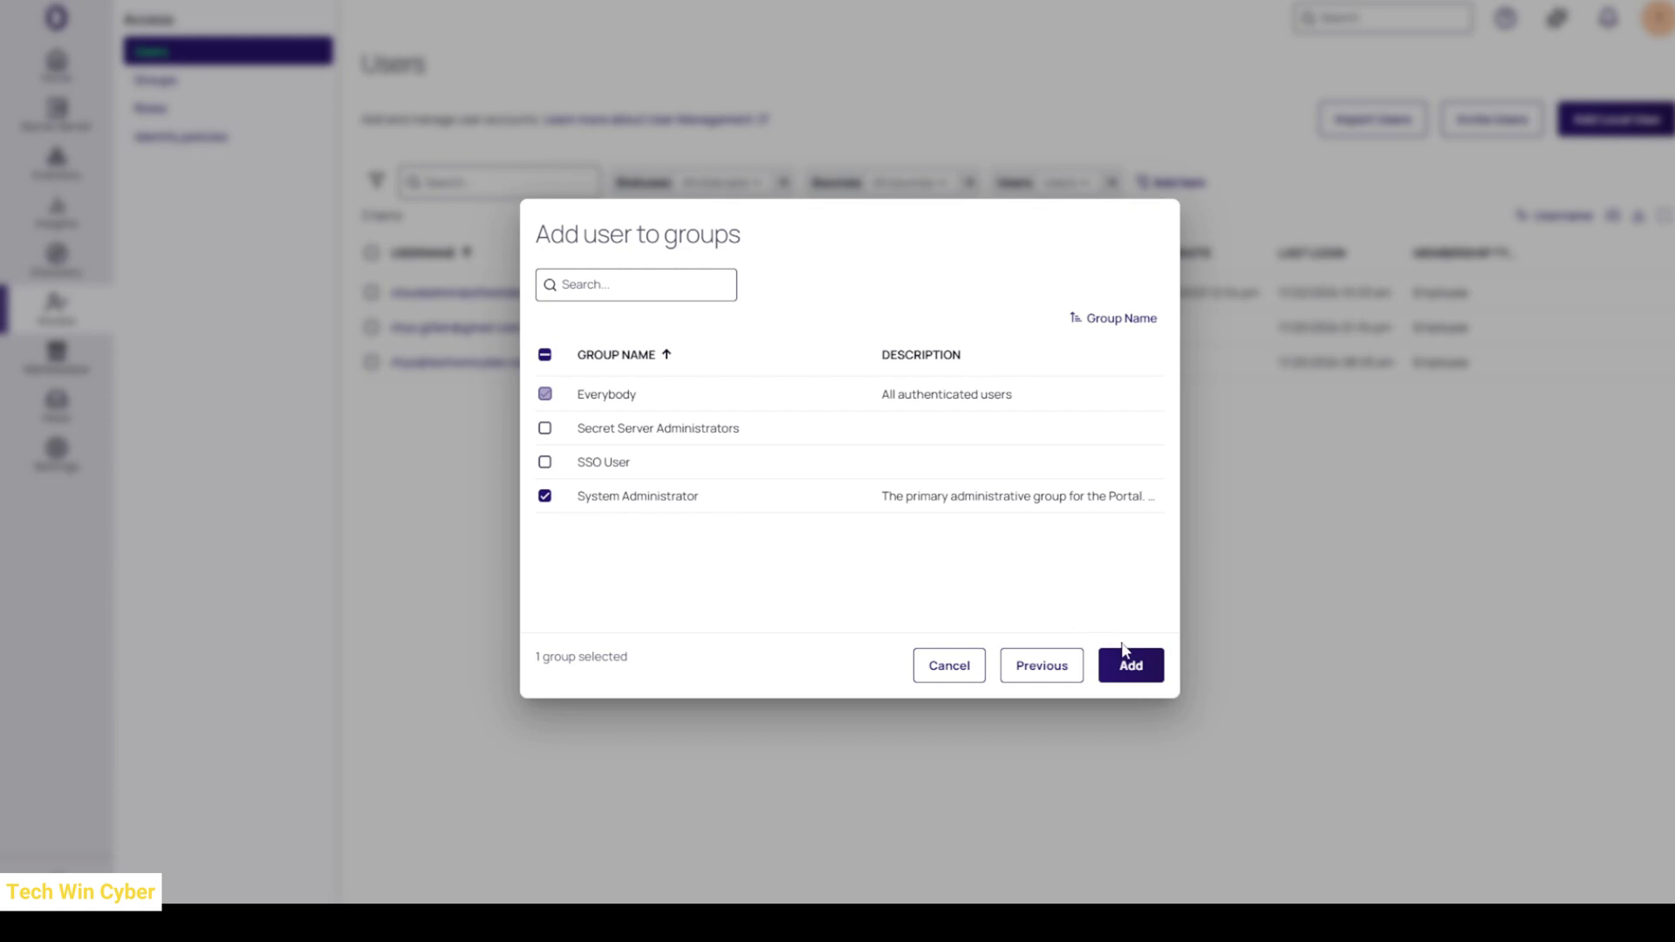
pyautogui.click(1131, 668)
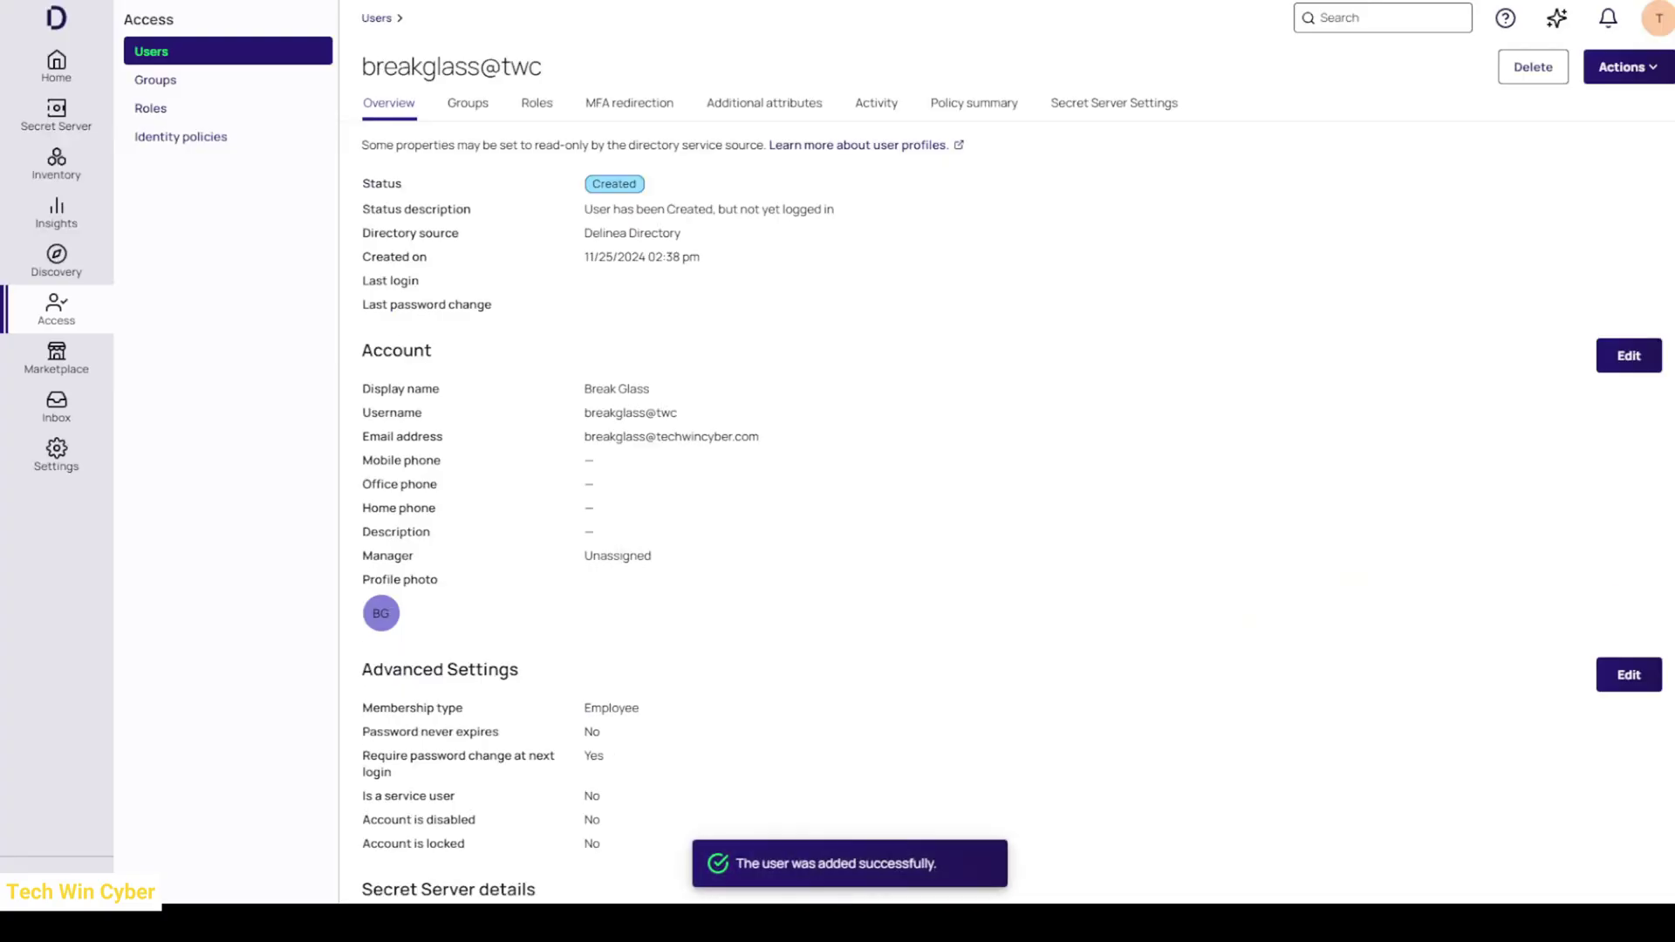
# - Untick Require password change at next login in the user's Advanced Settings and save
pyautogui.tripleClick(365, 678)
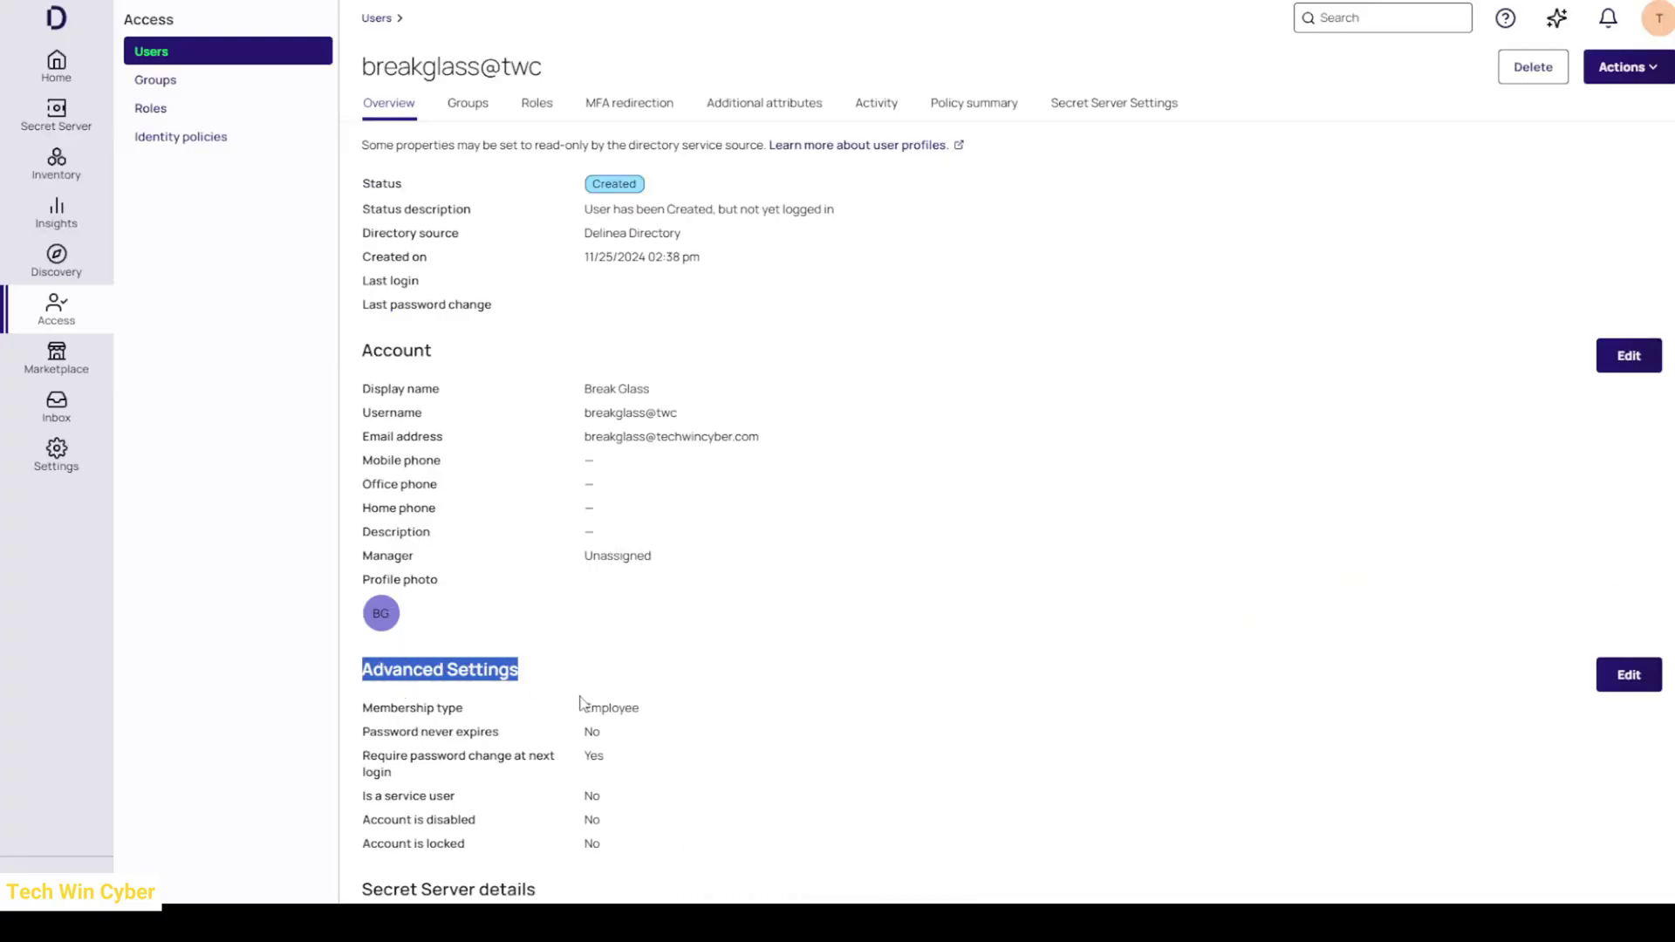
pyautogui.moveTo(580, 702); pyautogui.dragTo(677, 822)
pyautogui.click(694, 799)
pyautogui.moveTo(402, 779)
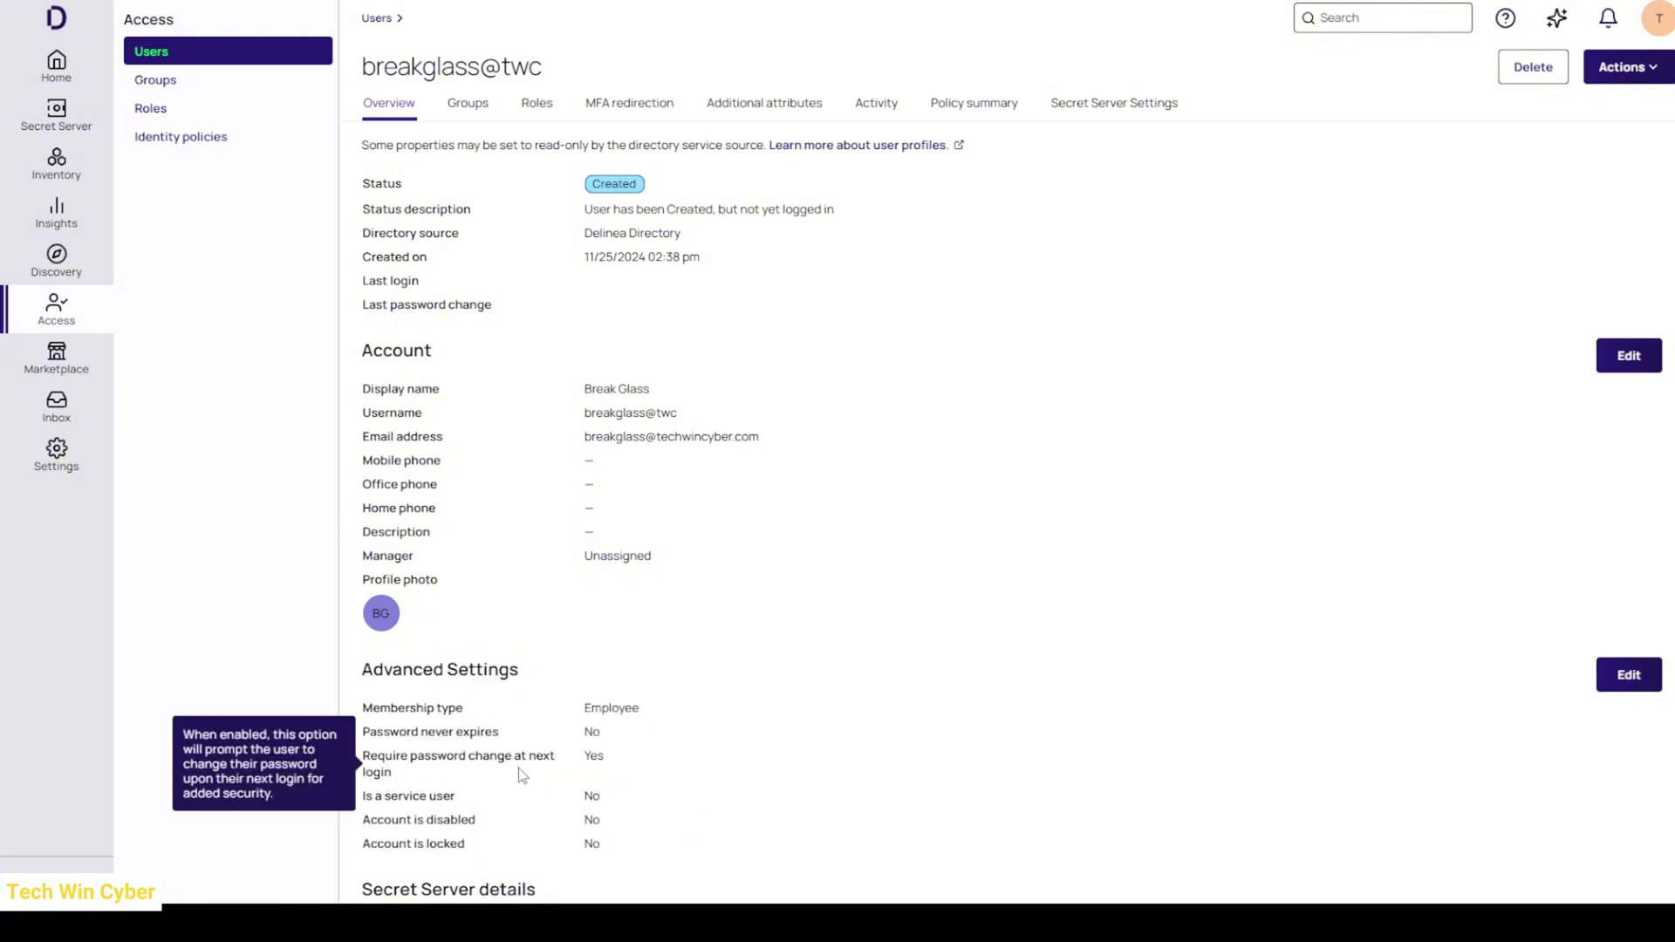
pyautogui.click(1603, 686)
pyautogui.scroll(-2, 874, 762)
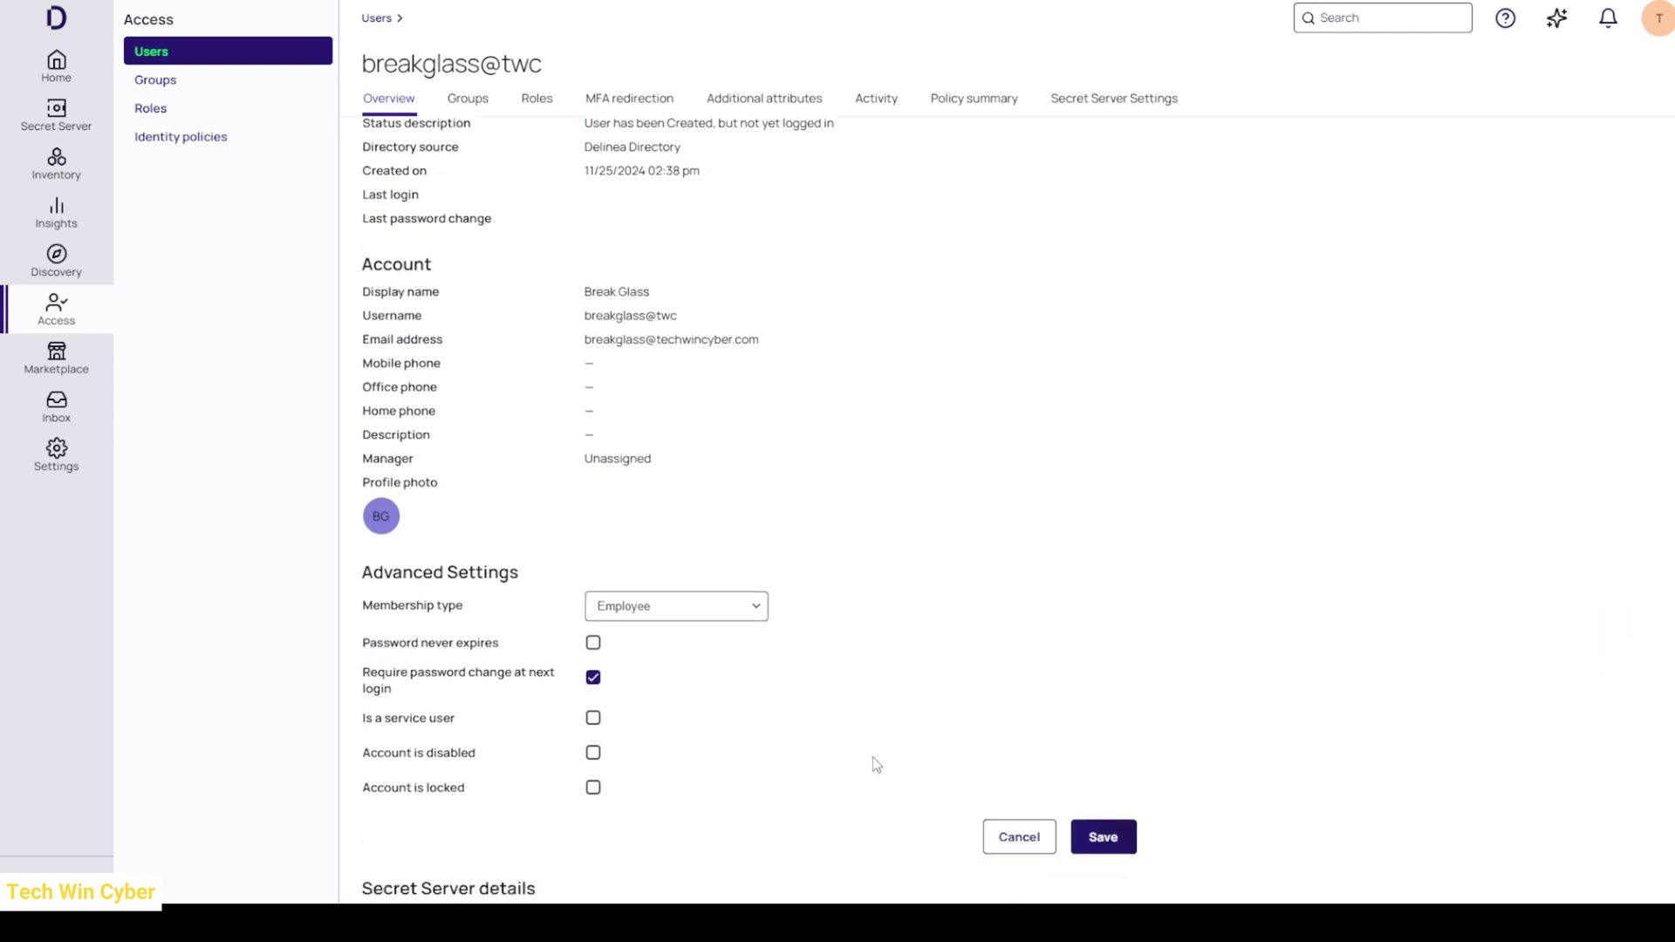
pyautogui.click(594, 568)
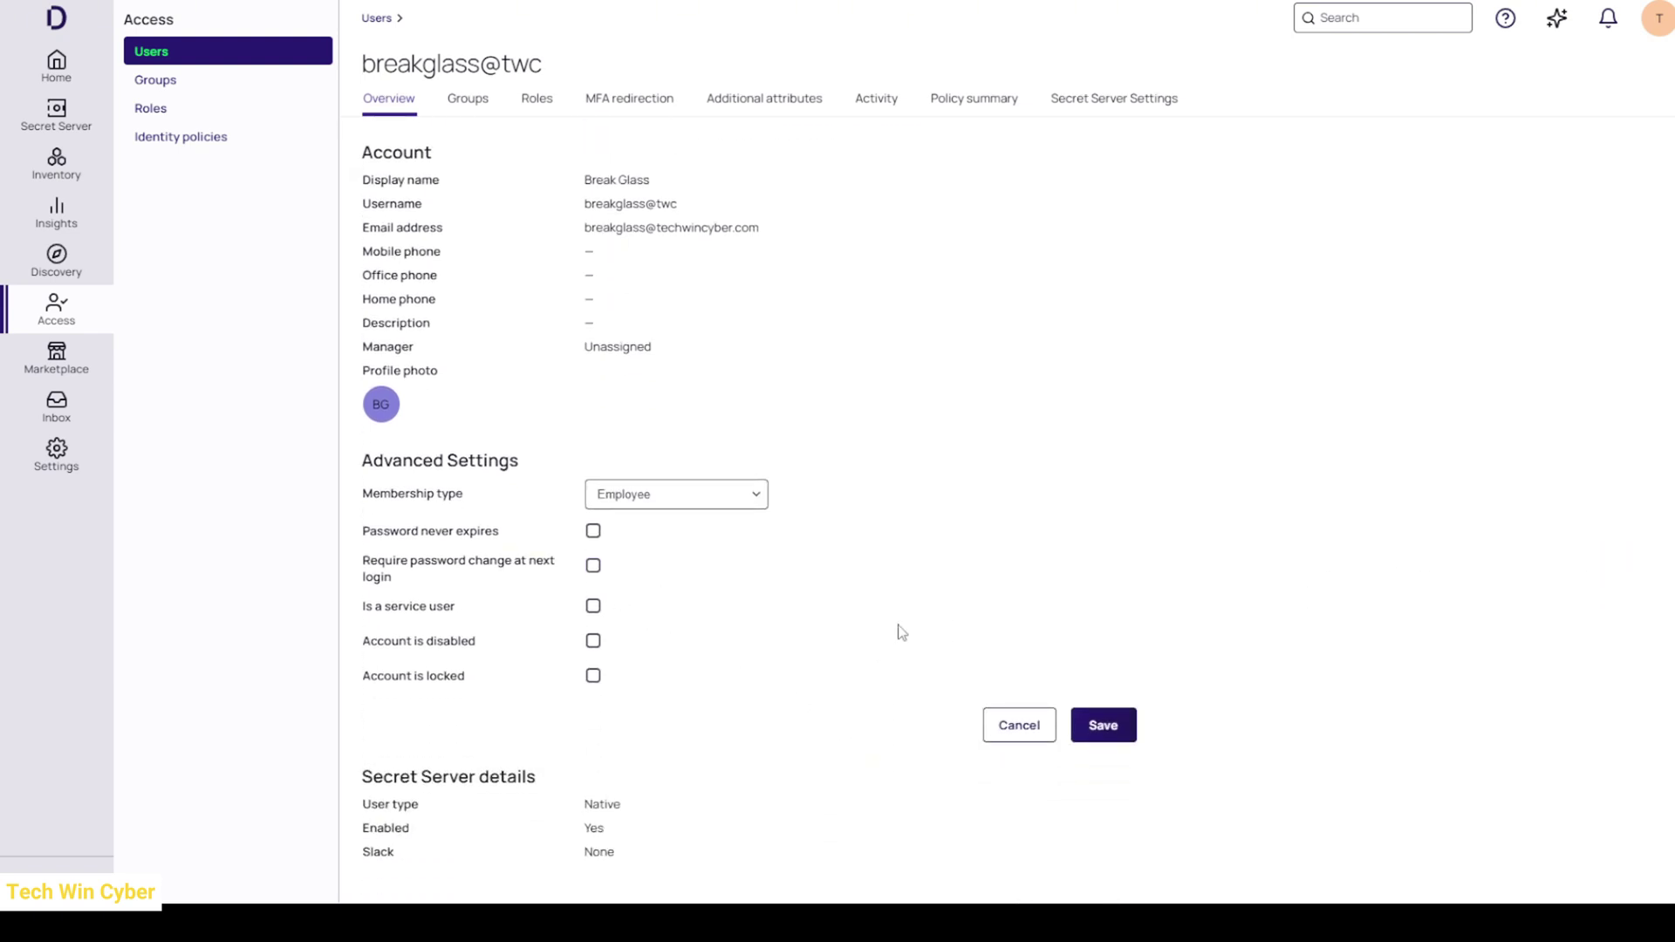
pyautogui.click(1119, 732)
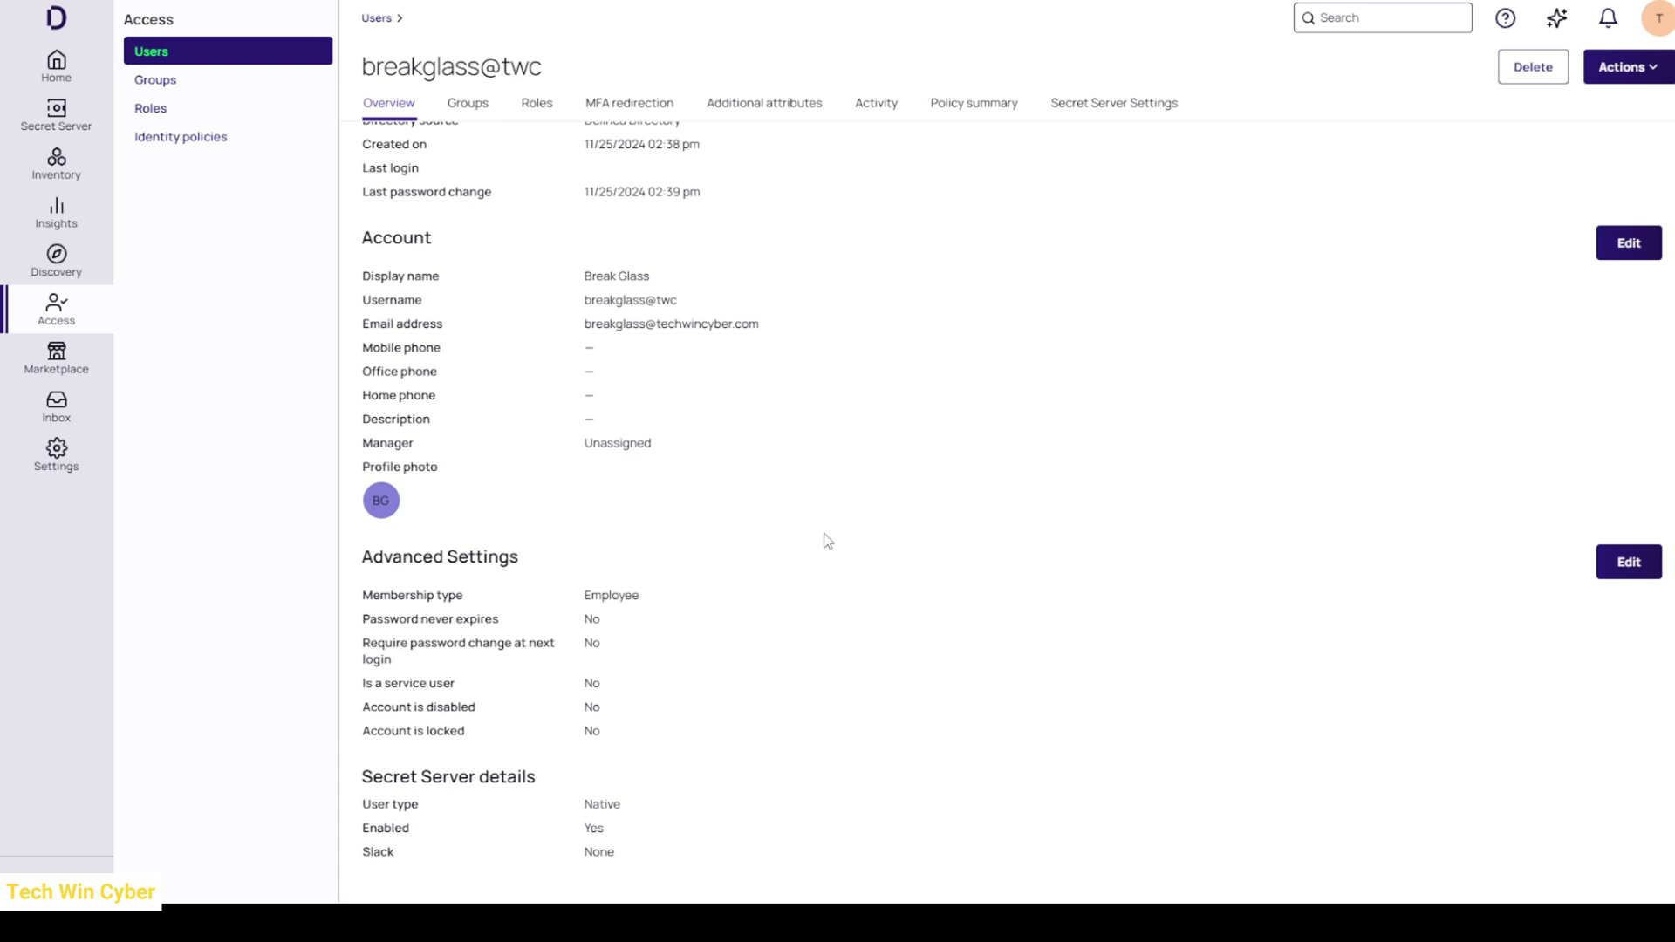
# - Go to Settings > Authentication profiles and begin a new authentication profile
pyautogui.click(649, 110)
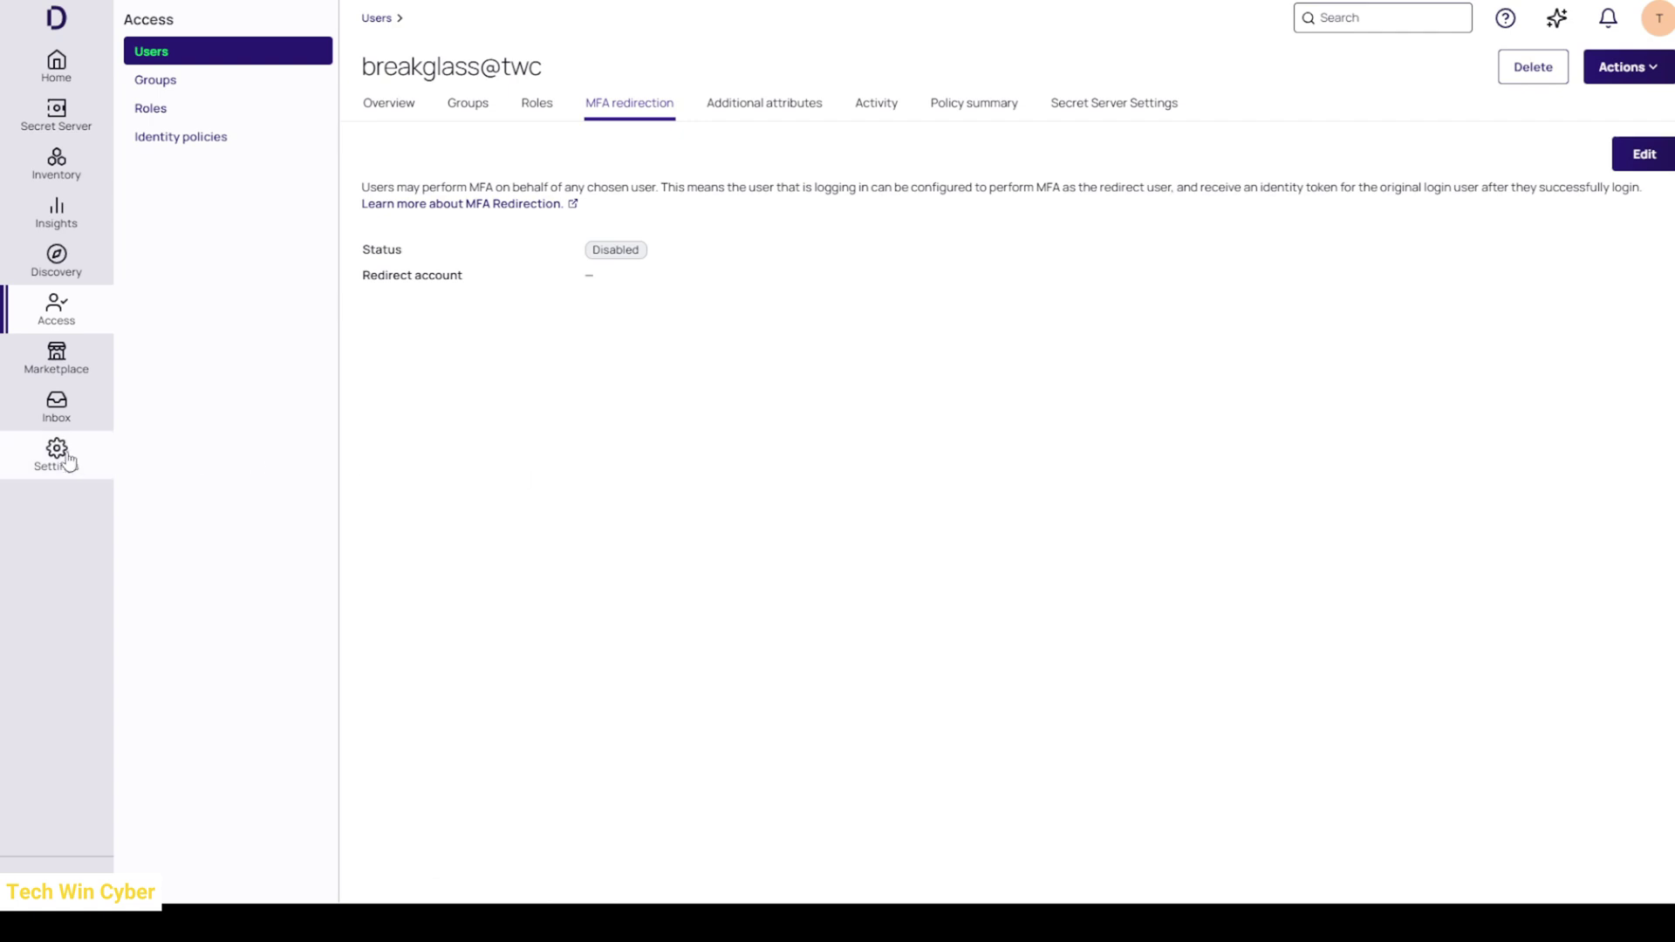
pyautogui.moveTo(58, 459)
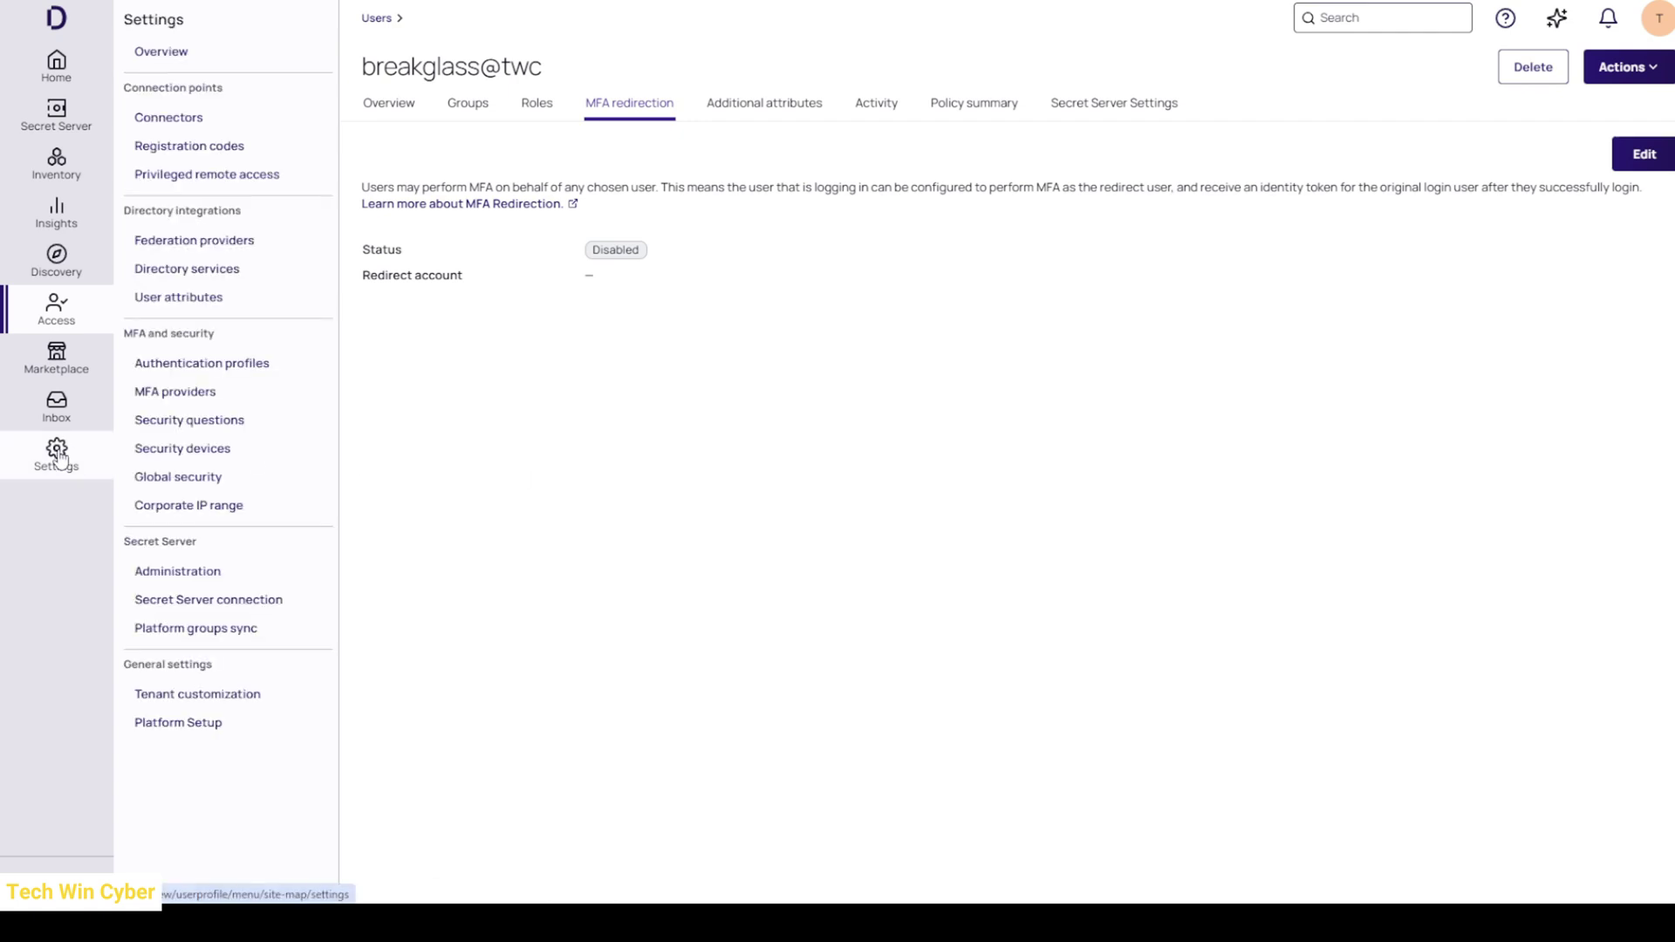
pyautogui.click(260, 367)
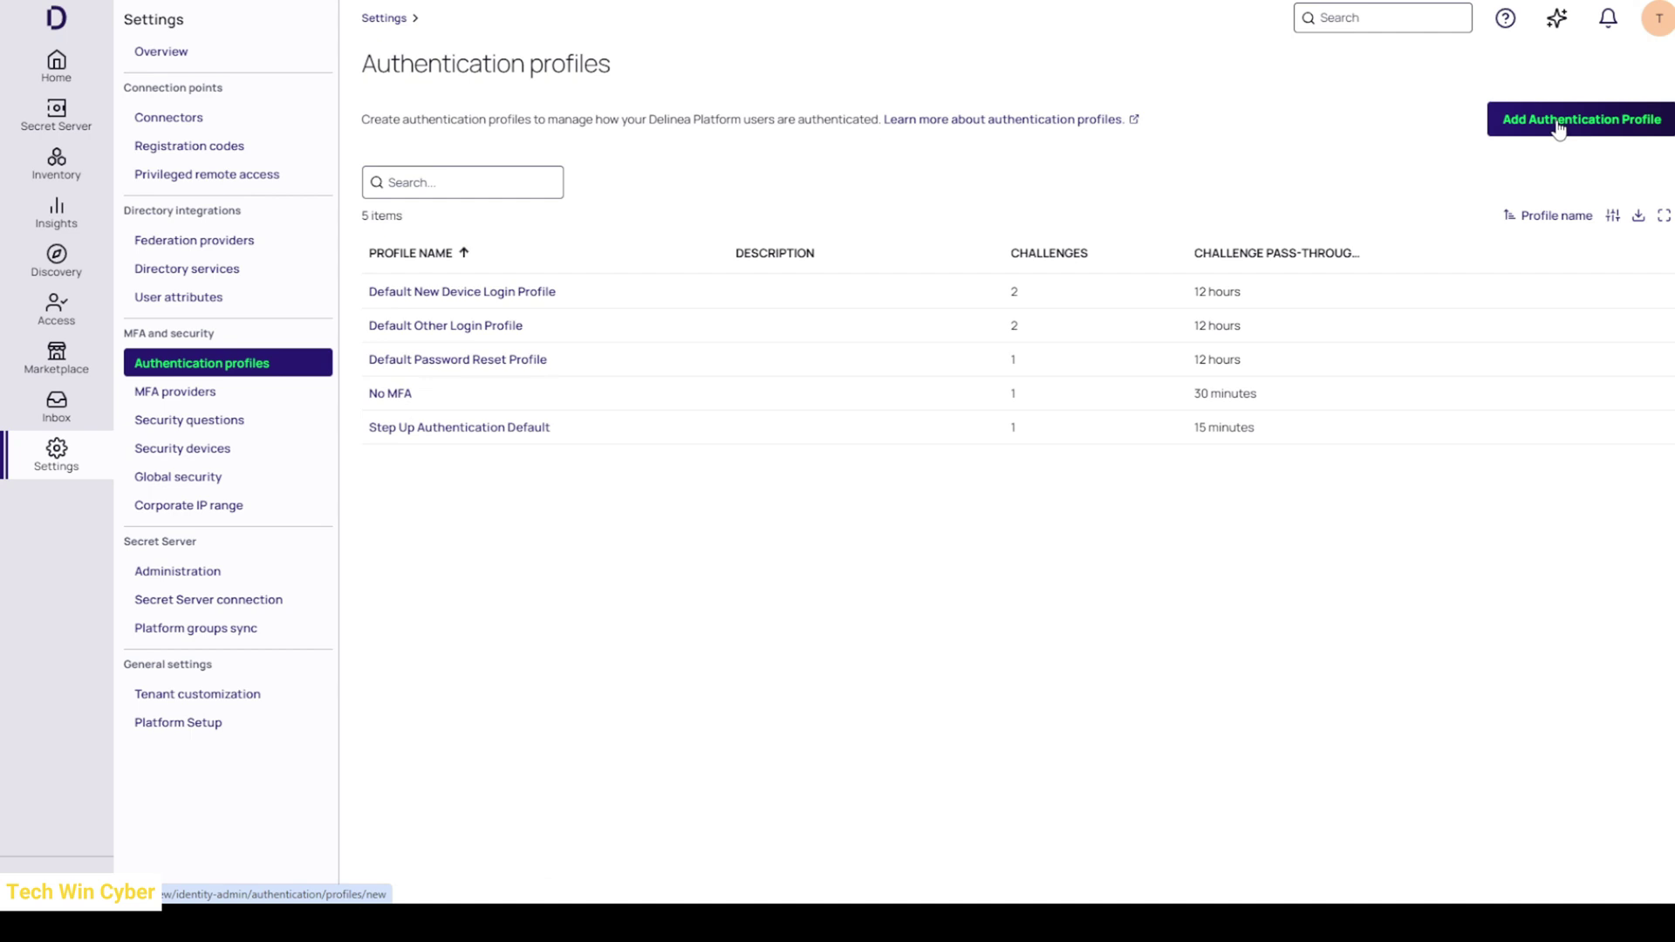
pyautogui.click(1559, 127)
# - Save profile 'Remove MFA', described as removing MFA for the breakglass account, with Password / SSO challenge
pyautogui.click(670, 157)
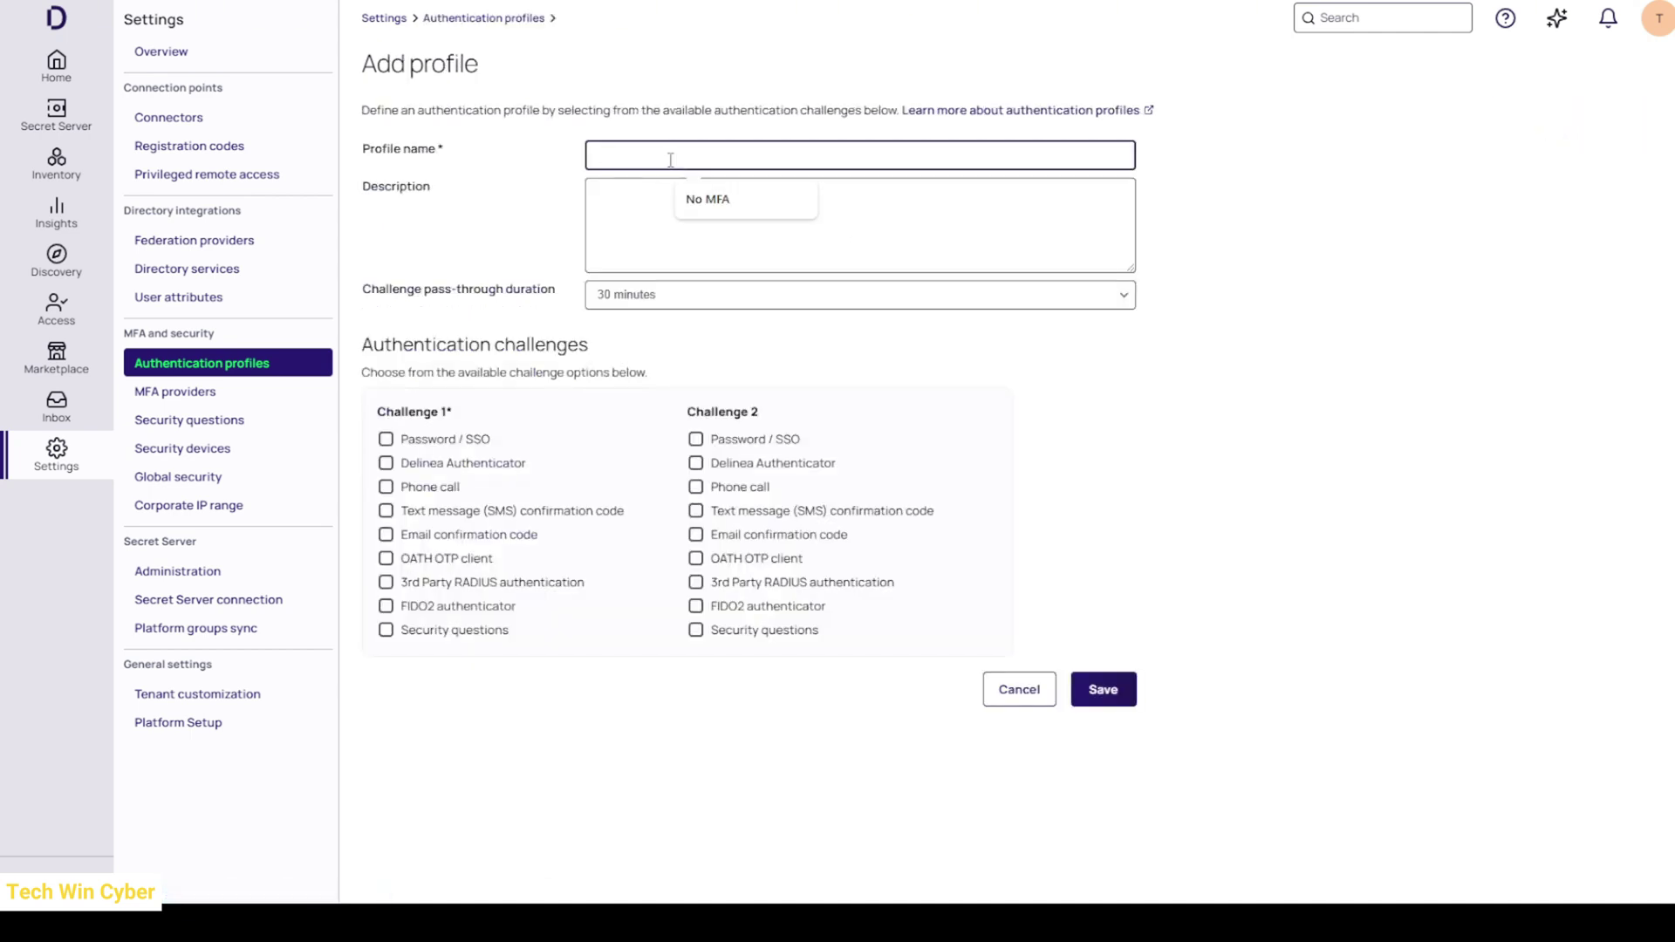
pyautogui.write('Remove MFA')
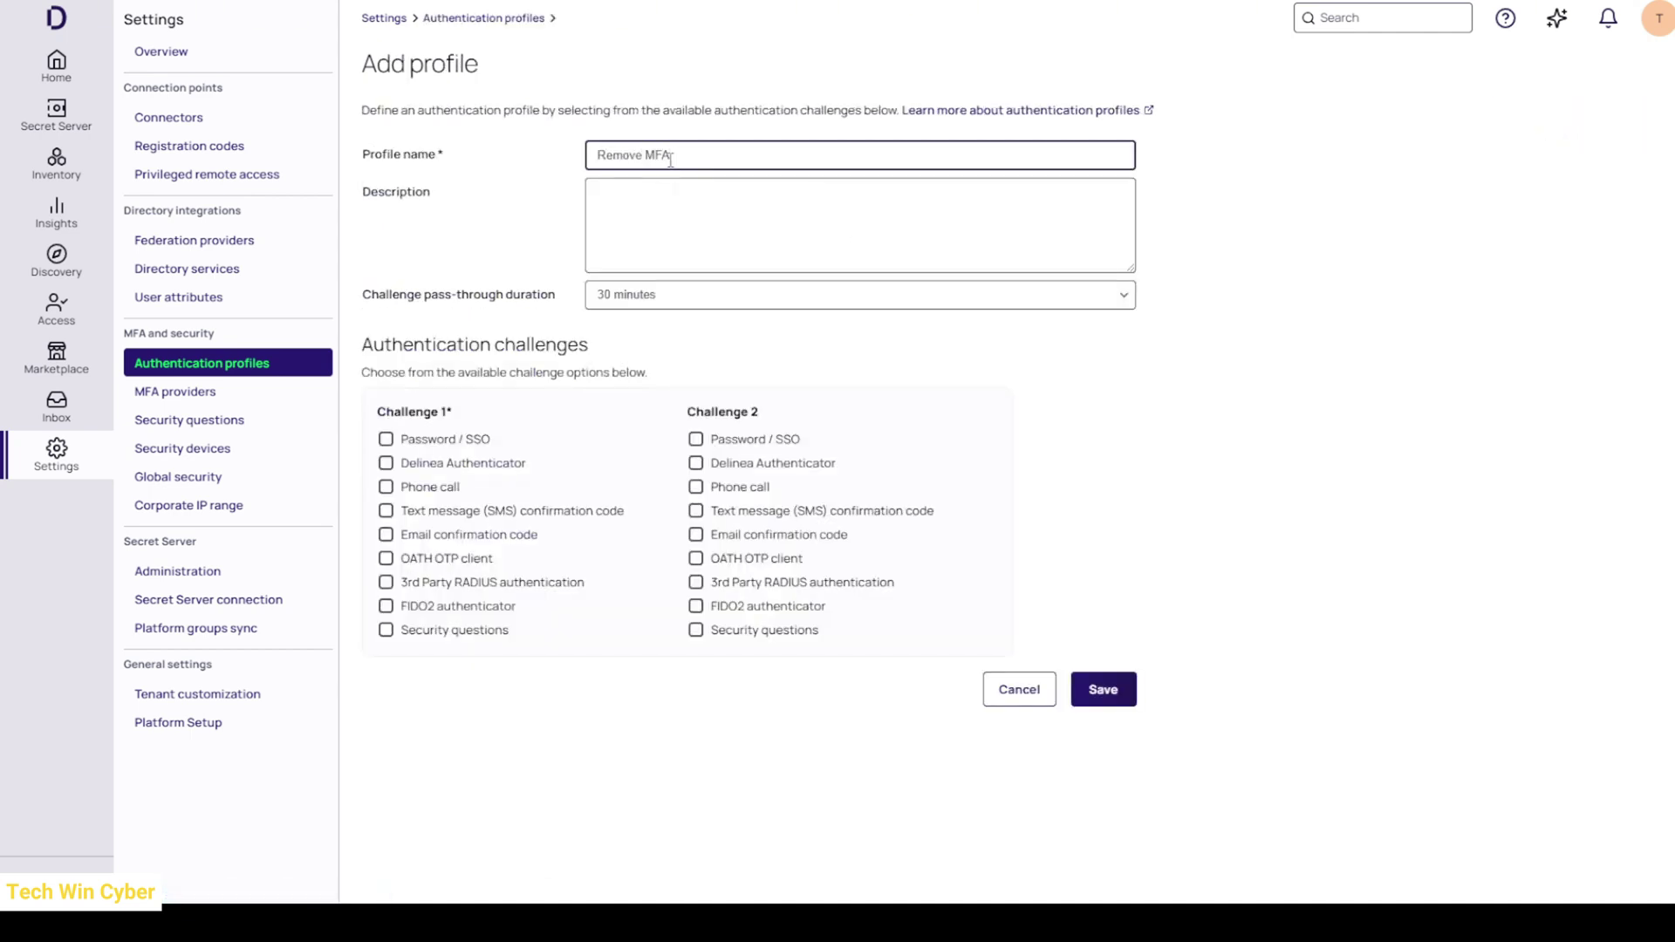
pyautogui.click(683, 215)
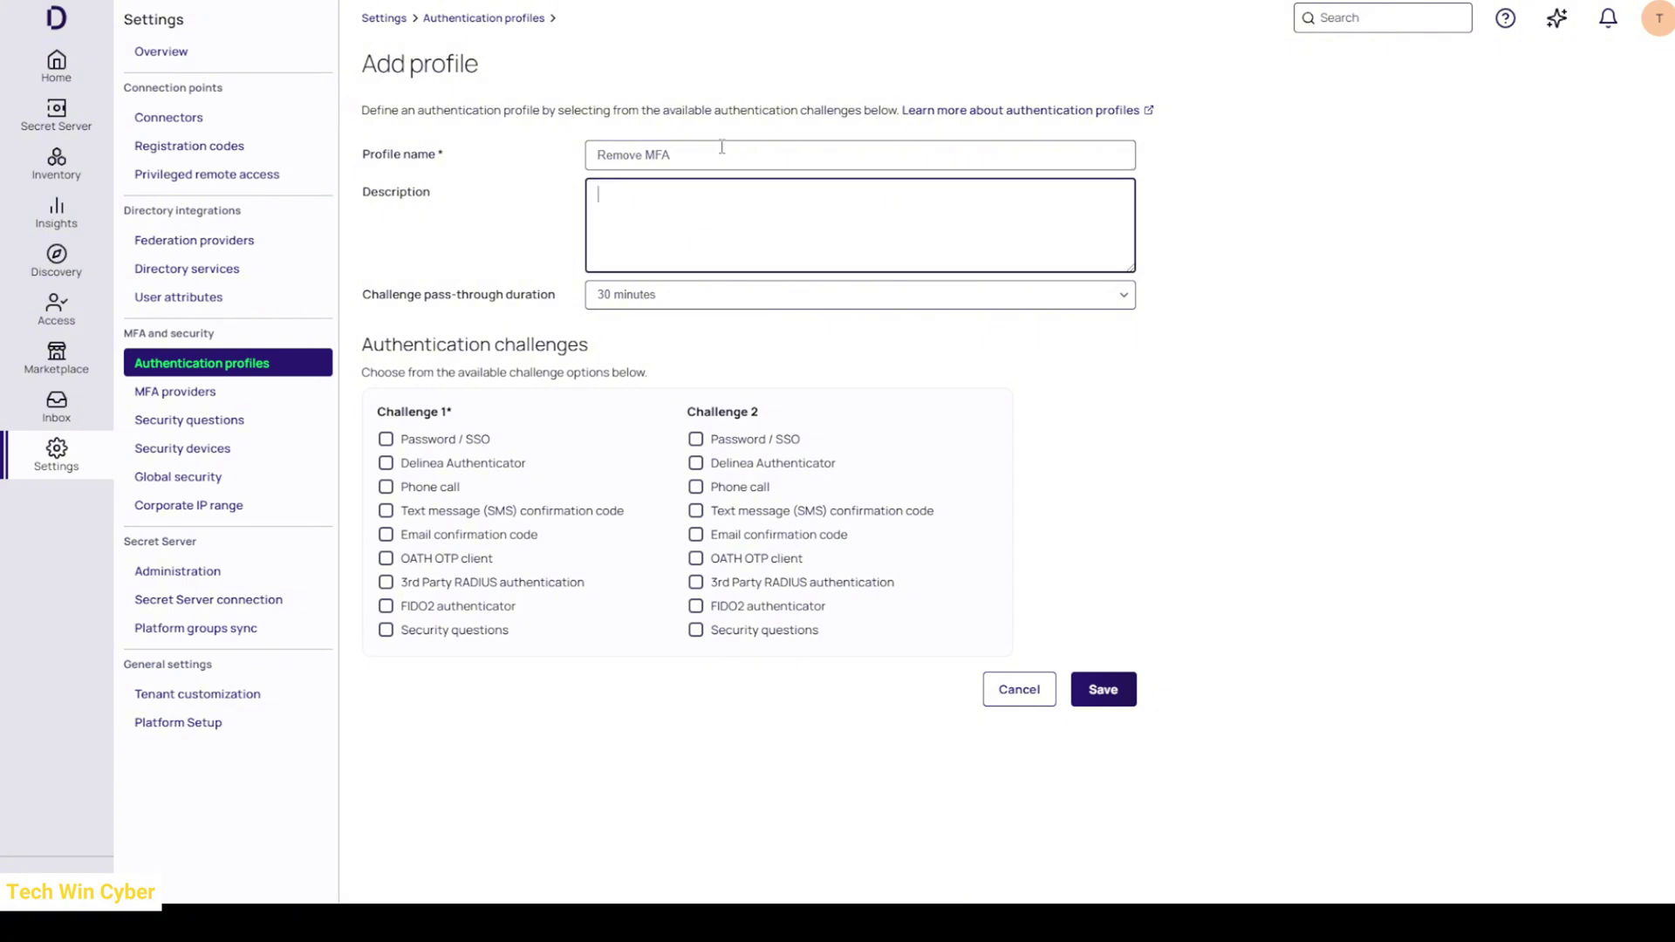
pyautogui.write('For the breakglass account we want to remove MFA')
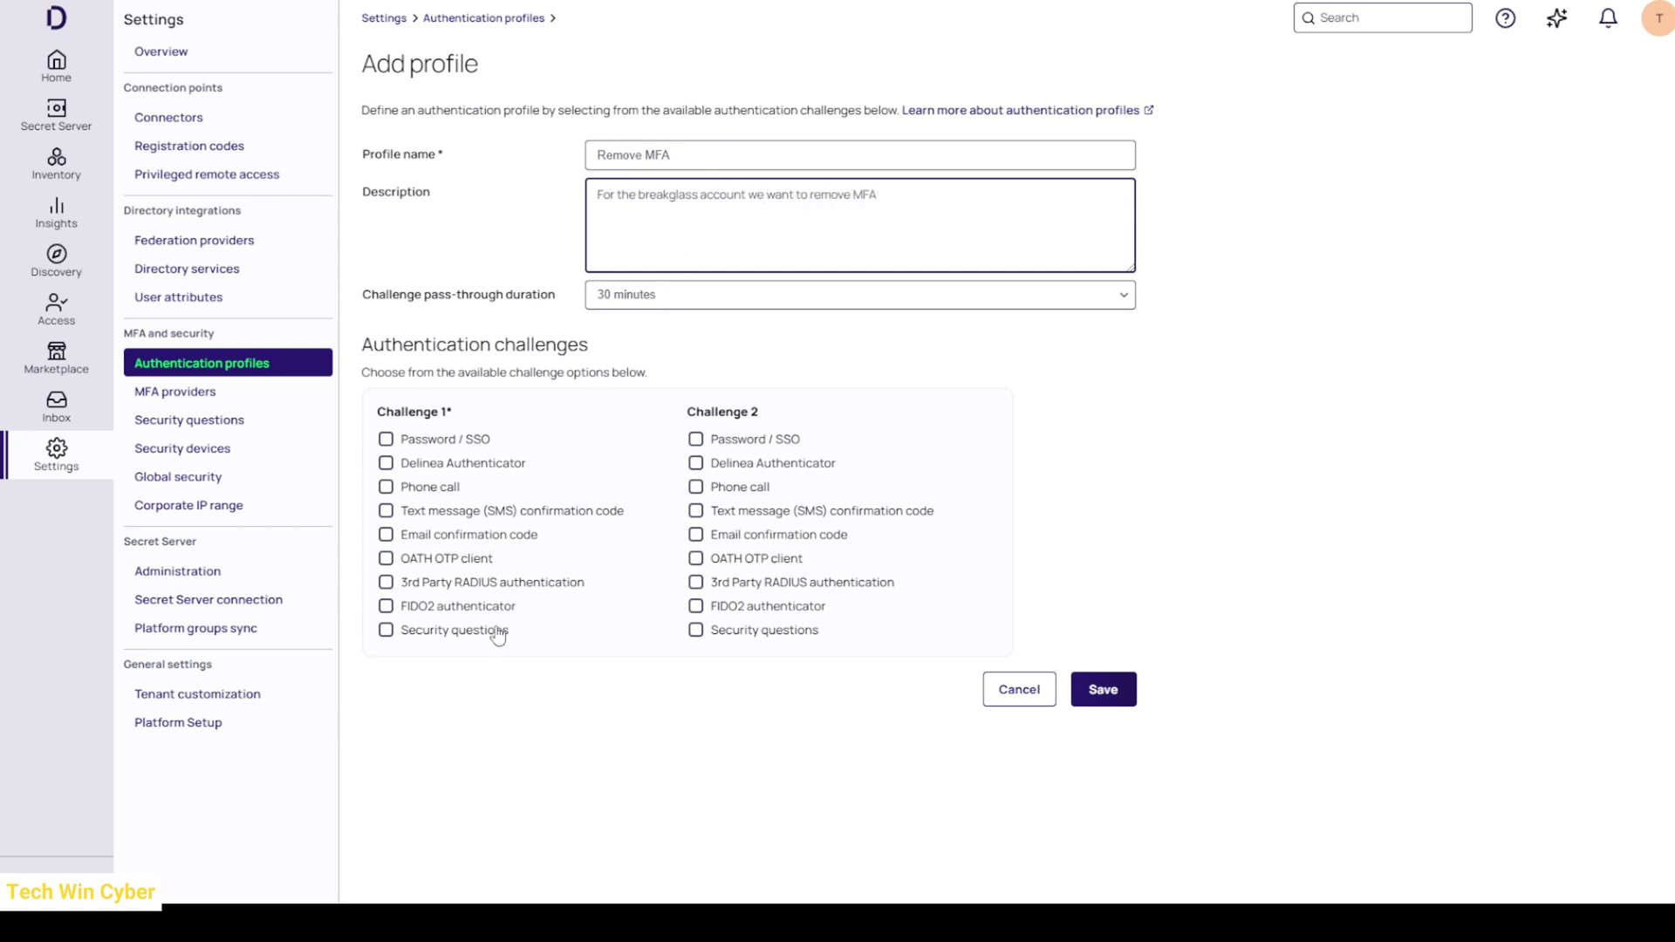
pyautogui.click(427, 441)
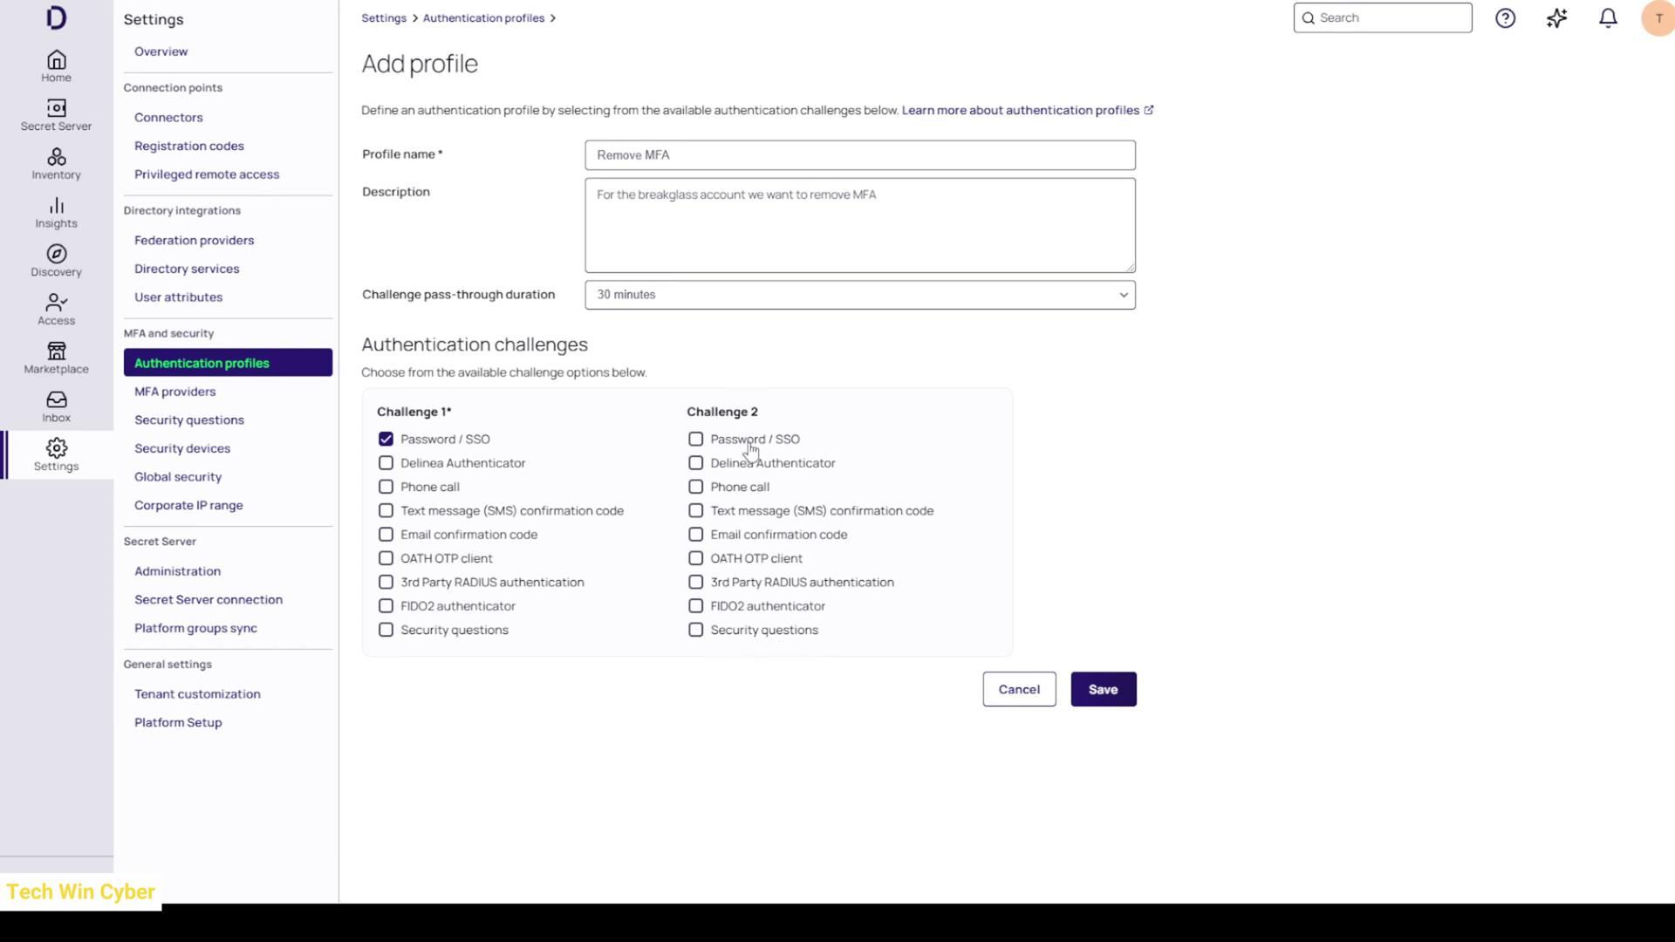
pyautogui.click(1116, 707)
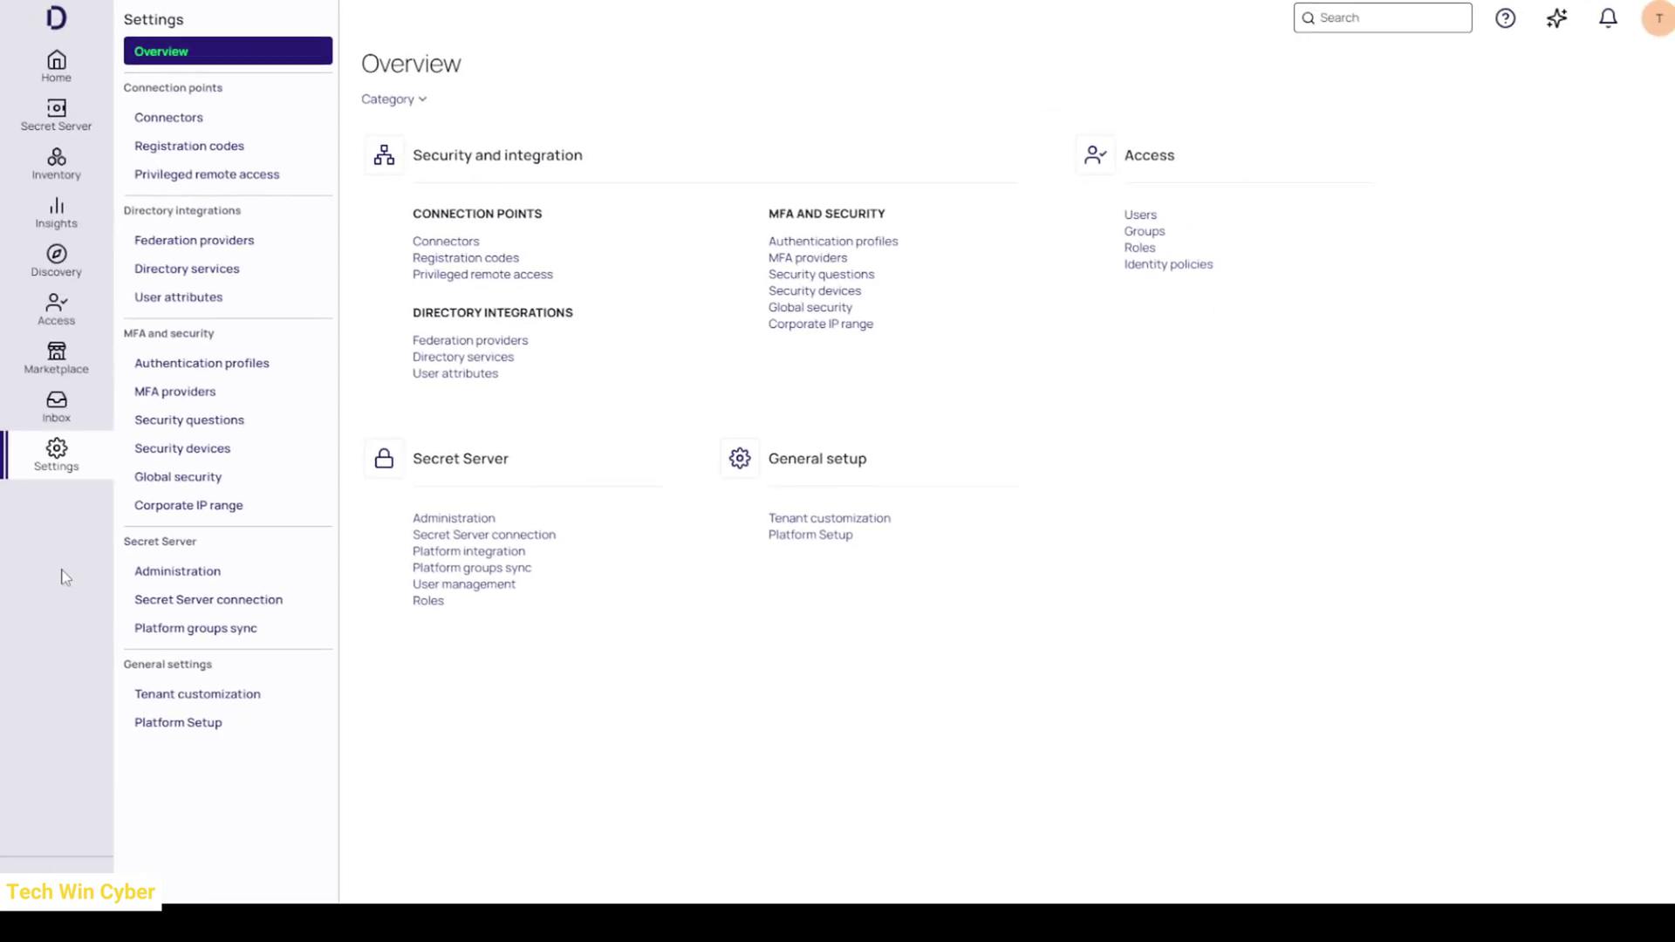
# - Create a group named Remove MFA under Access > Groups and open its overview
pyautogui.click(1143, 232)
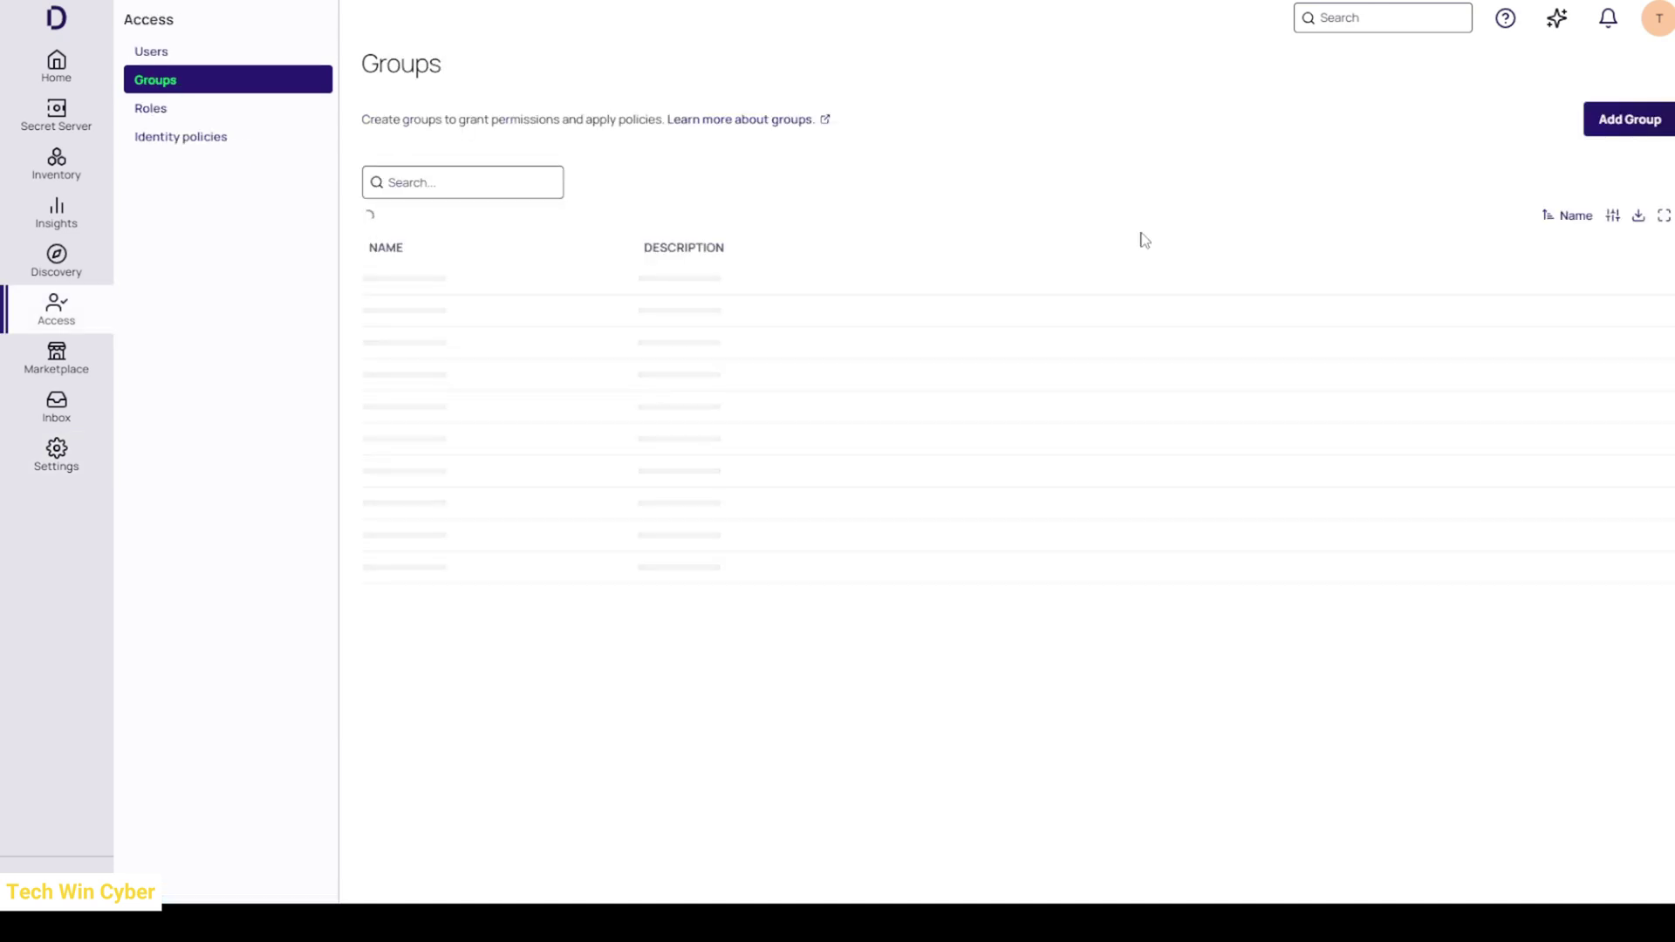
pyautogui.click(1608, 133)
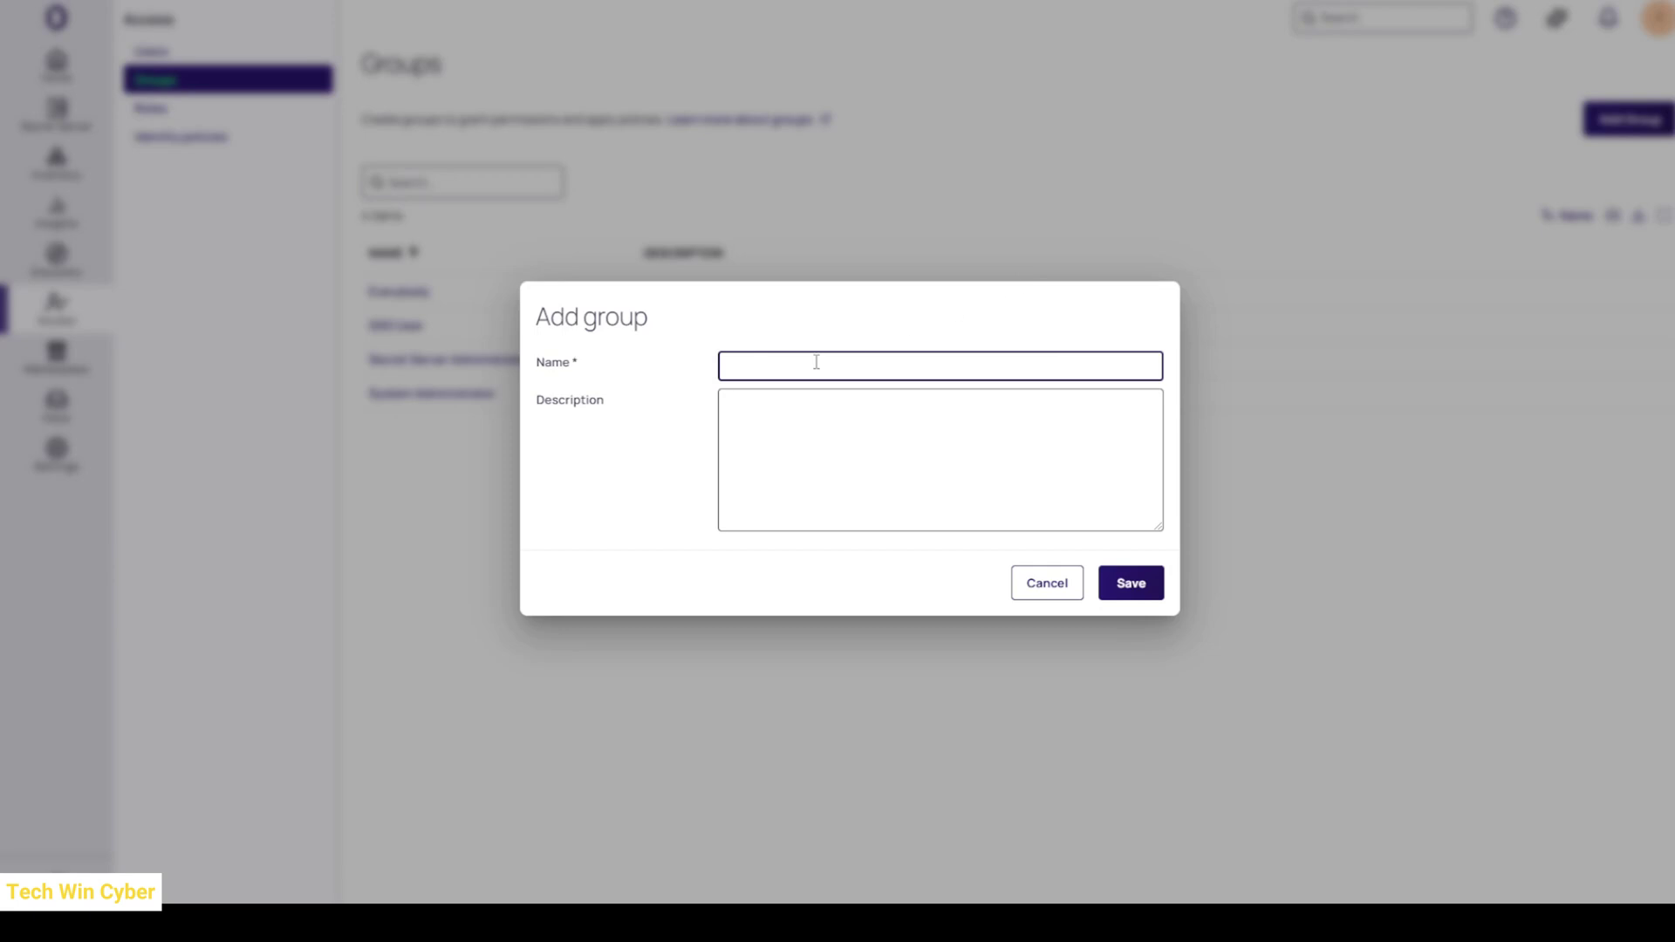
pyautogui.write('Remove MFA')
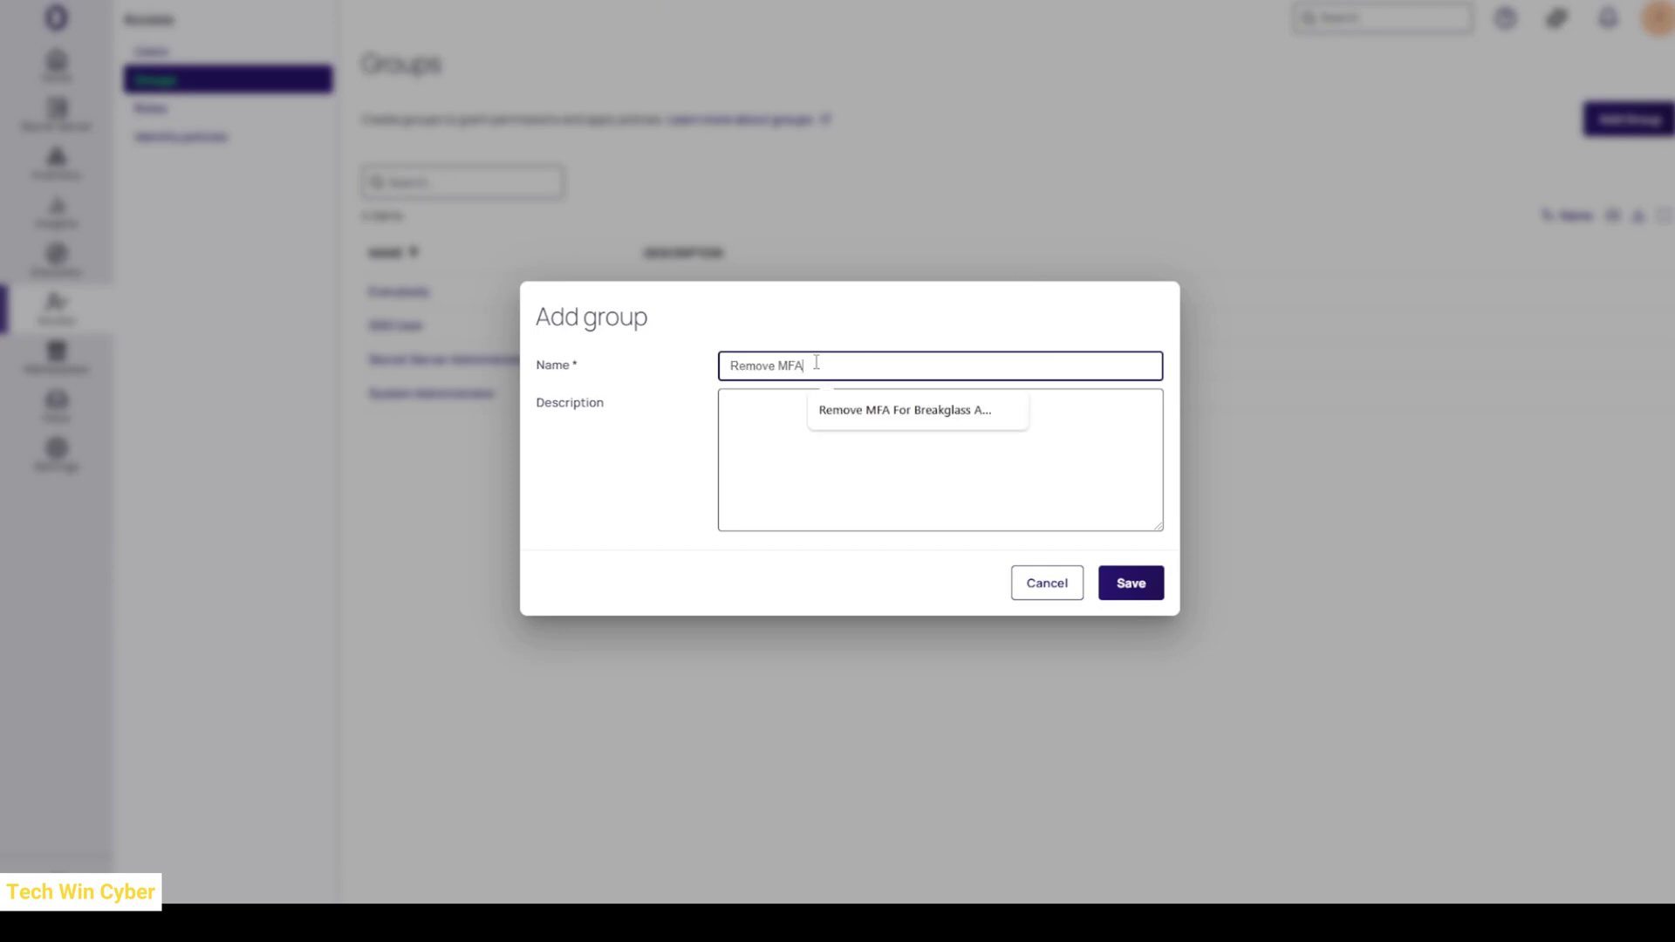
pyautogui.click(778, 446)
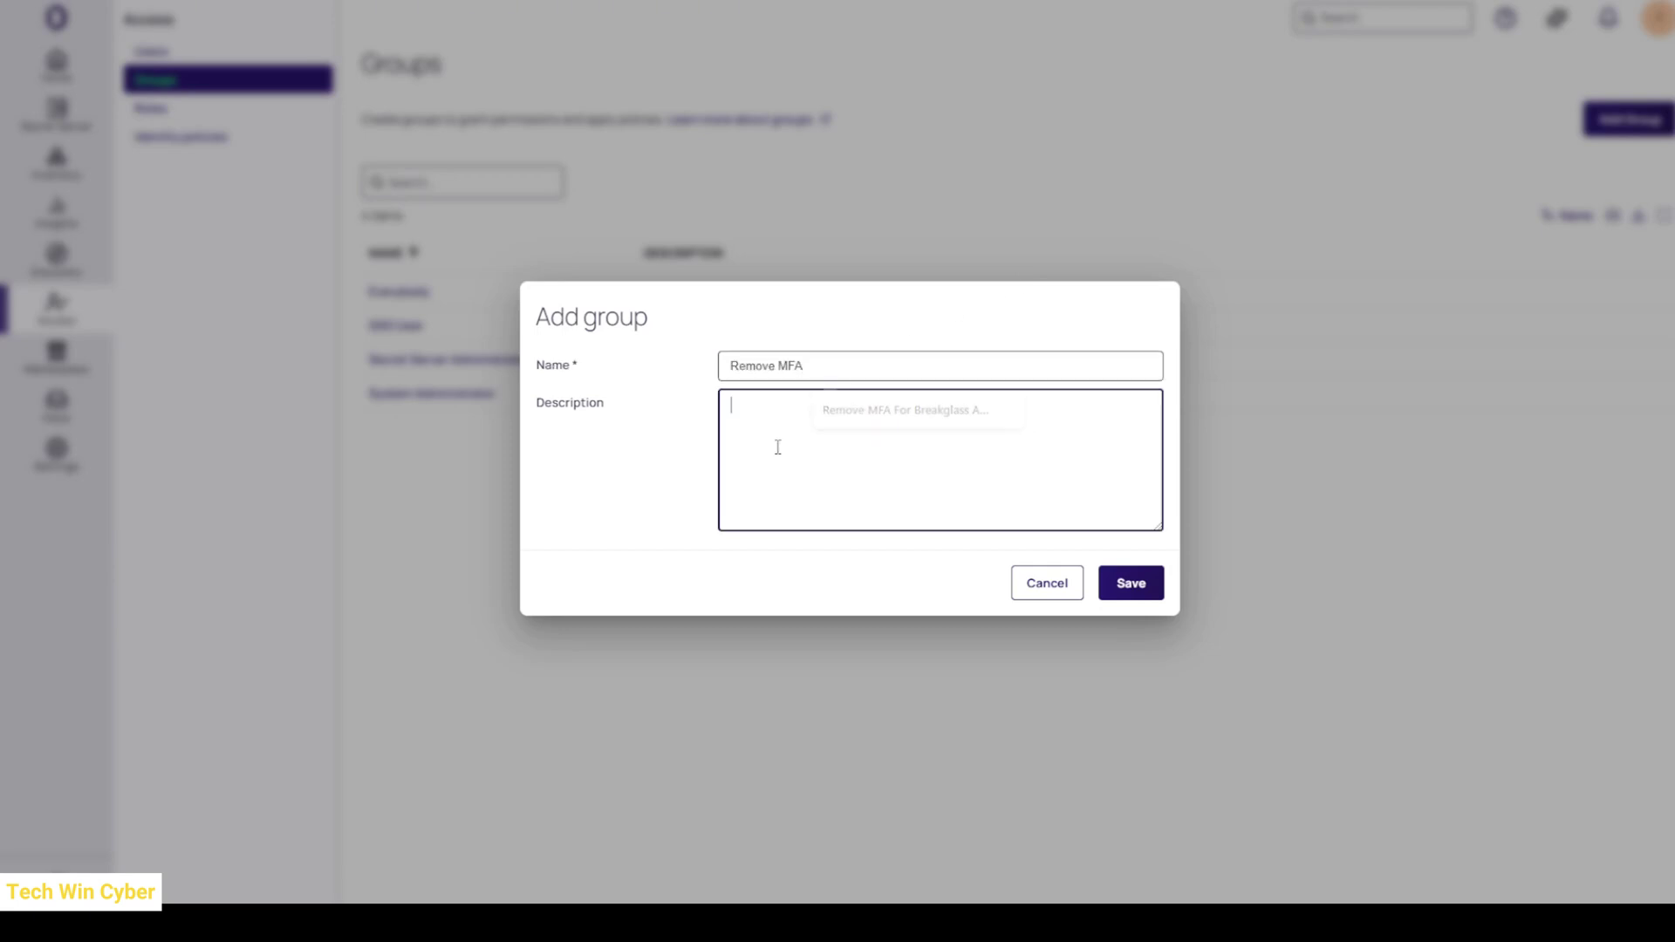
pyautogui.click(1143, 594)
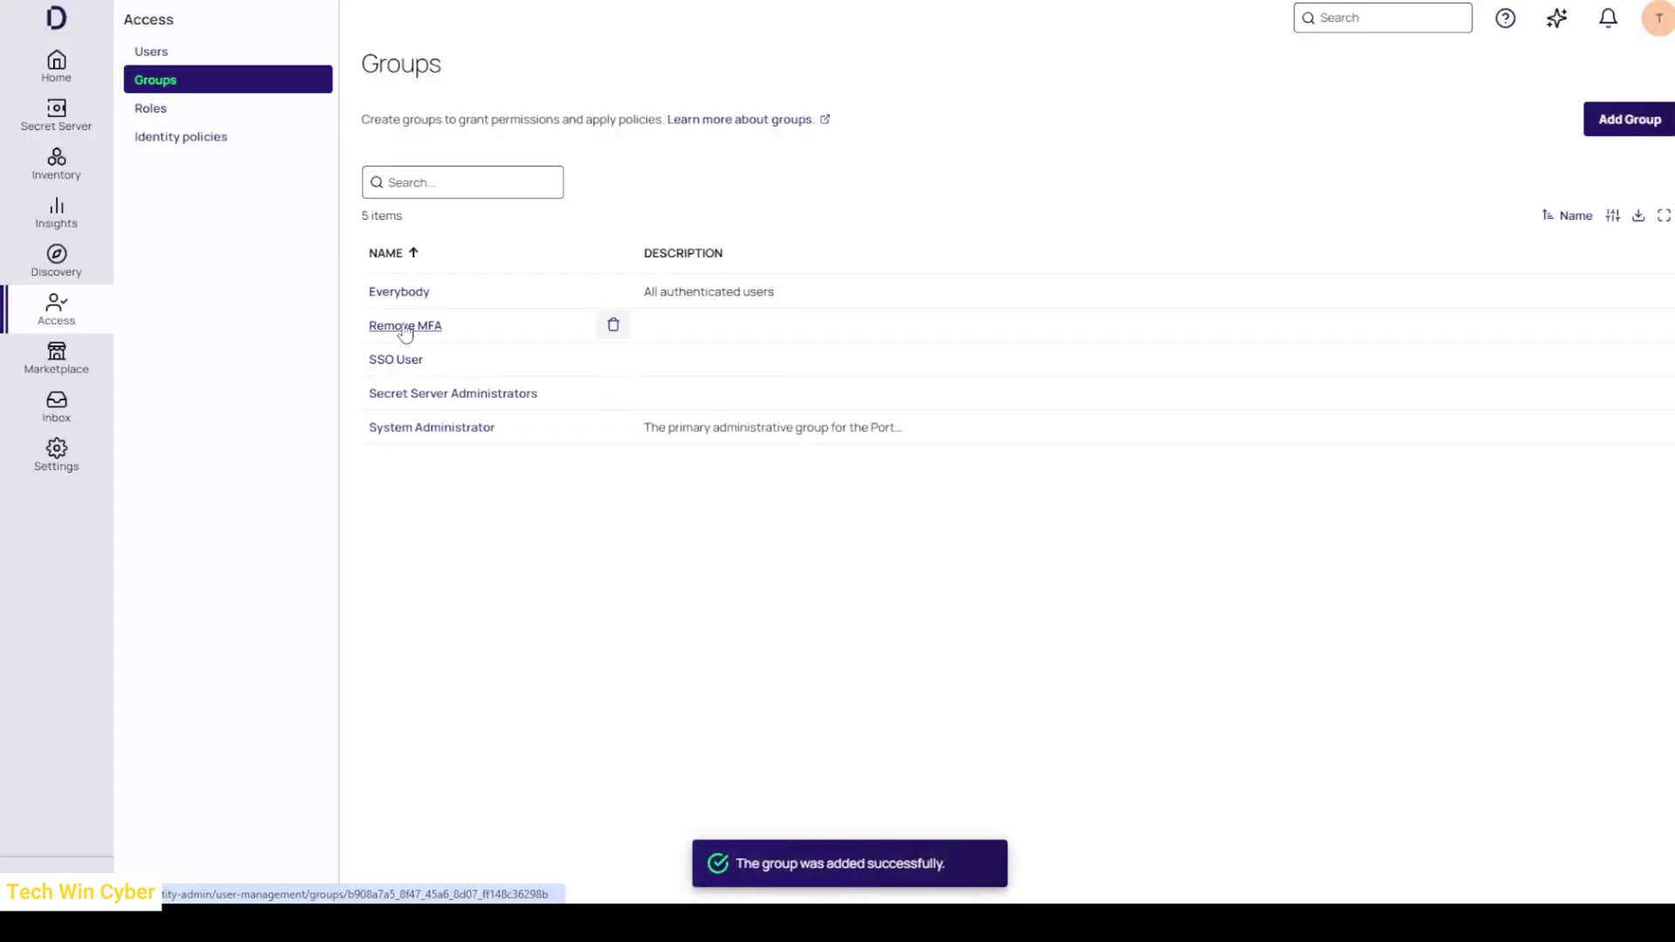
pyautogui.click(405, 328)
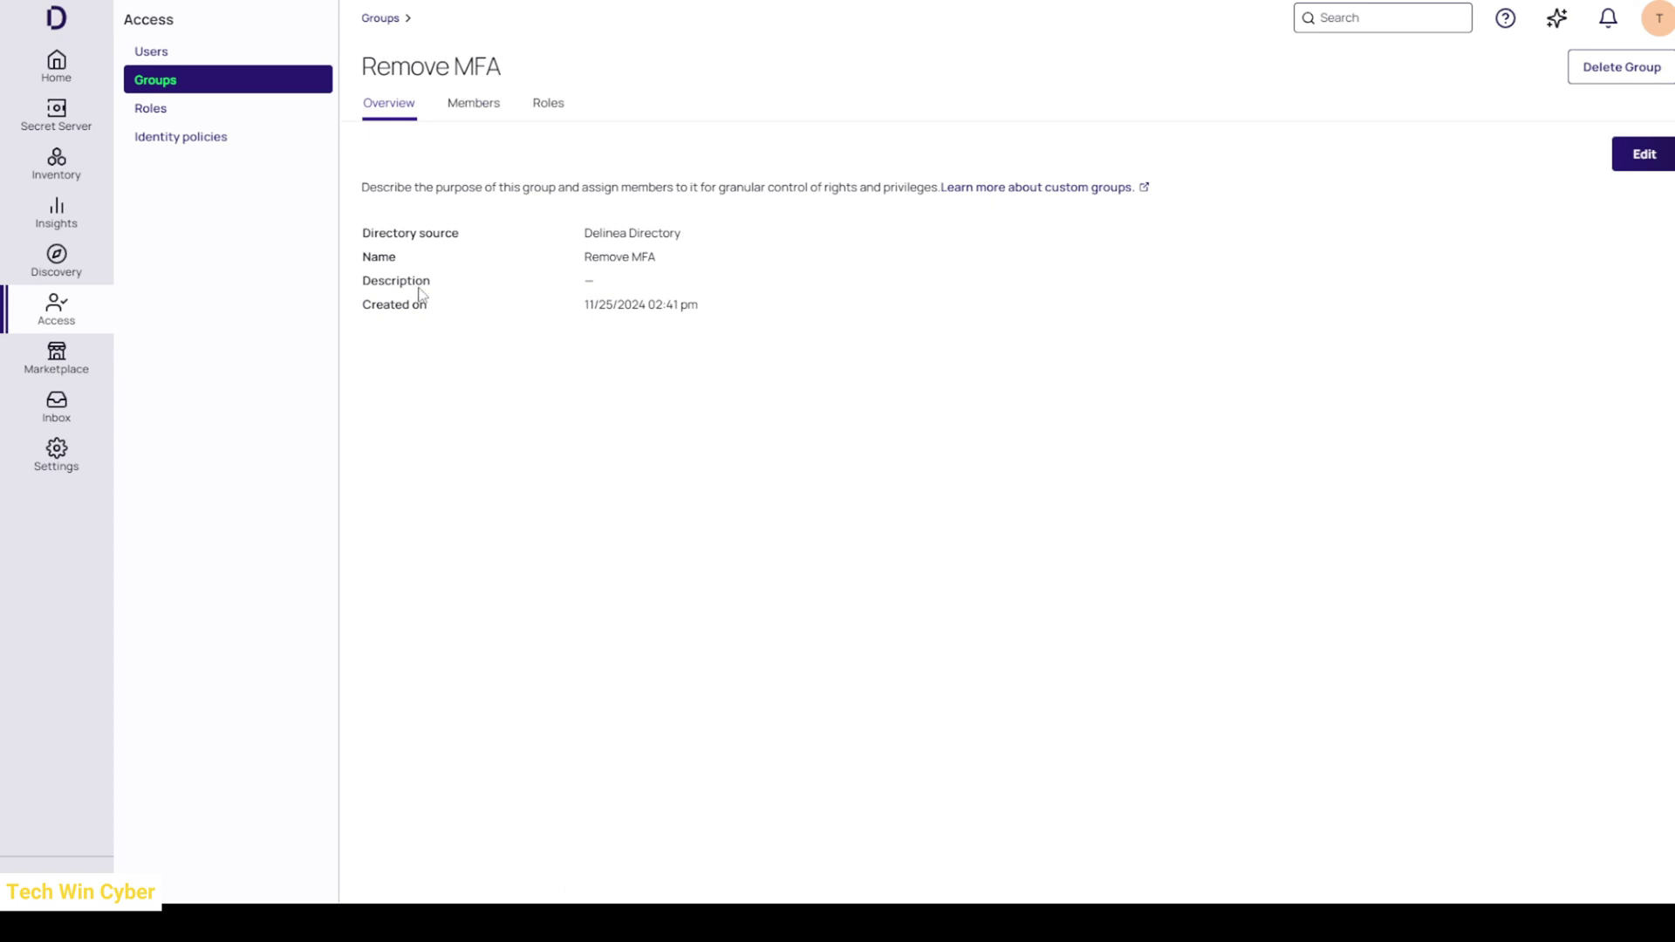
# - Assign the breakglass user as the only member of the Remove MFA group
pyautogui.click(464, 111)
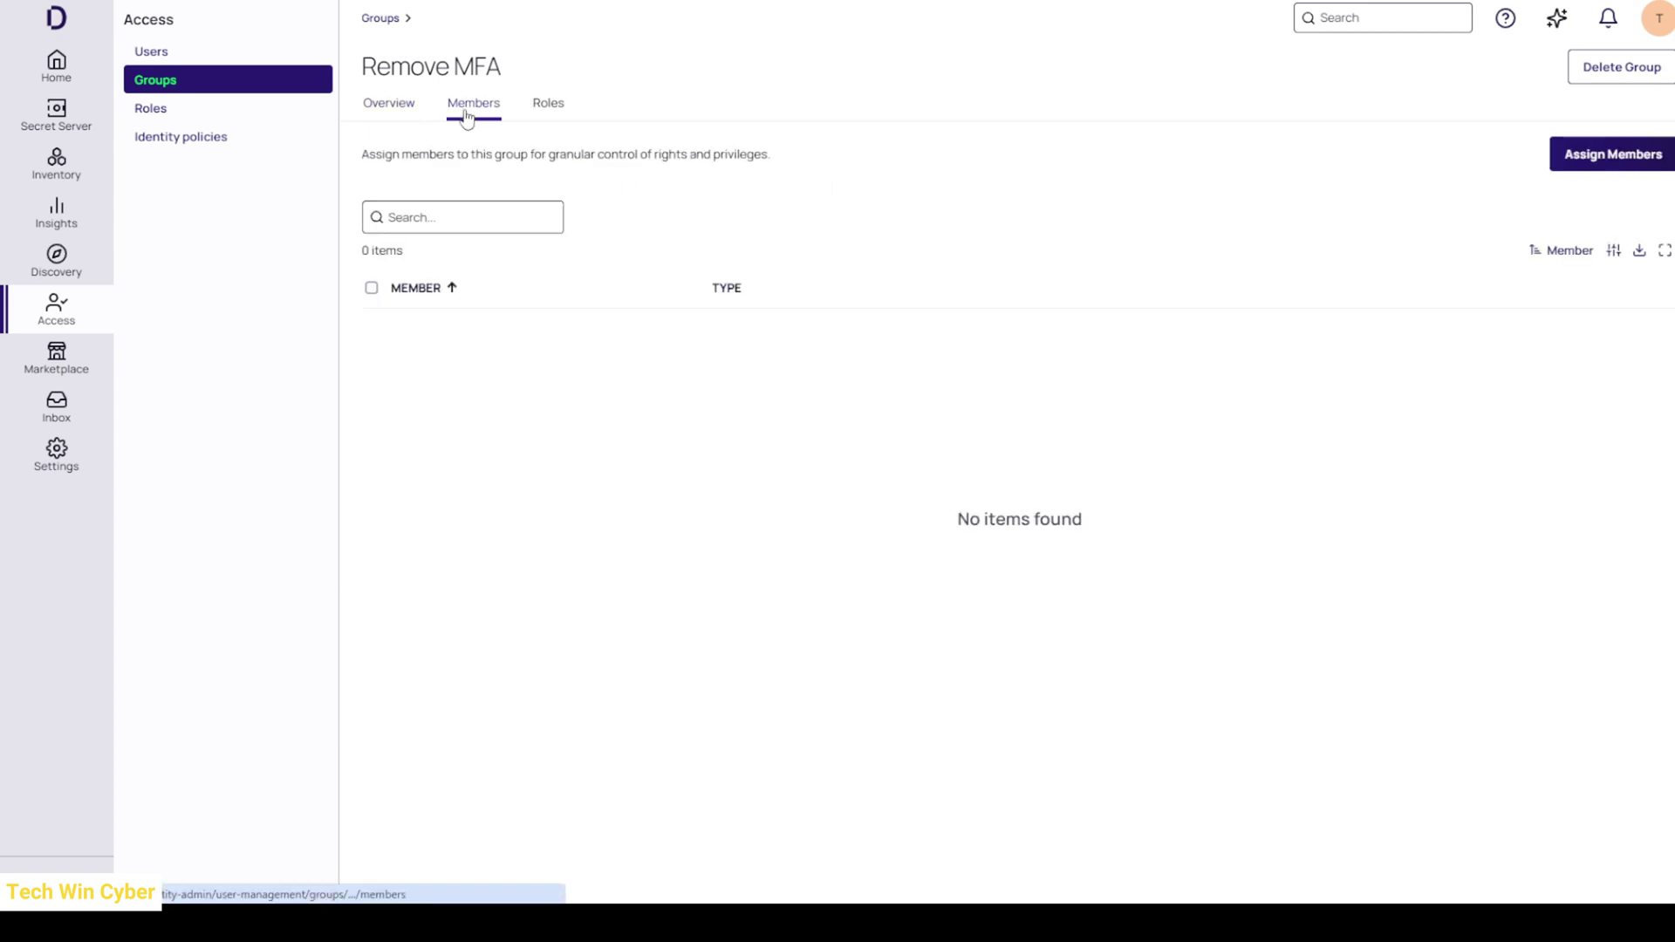
pyautogui.click(1620, 157)
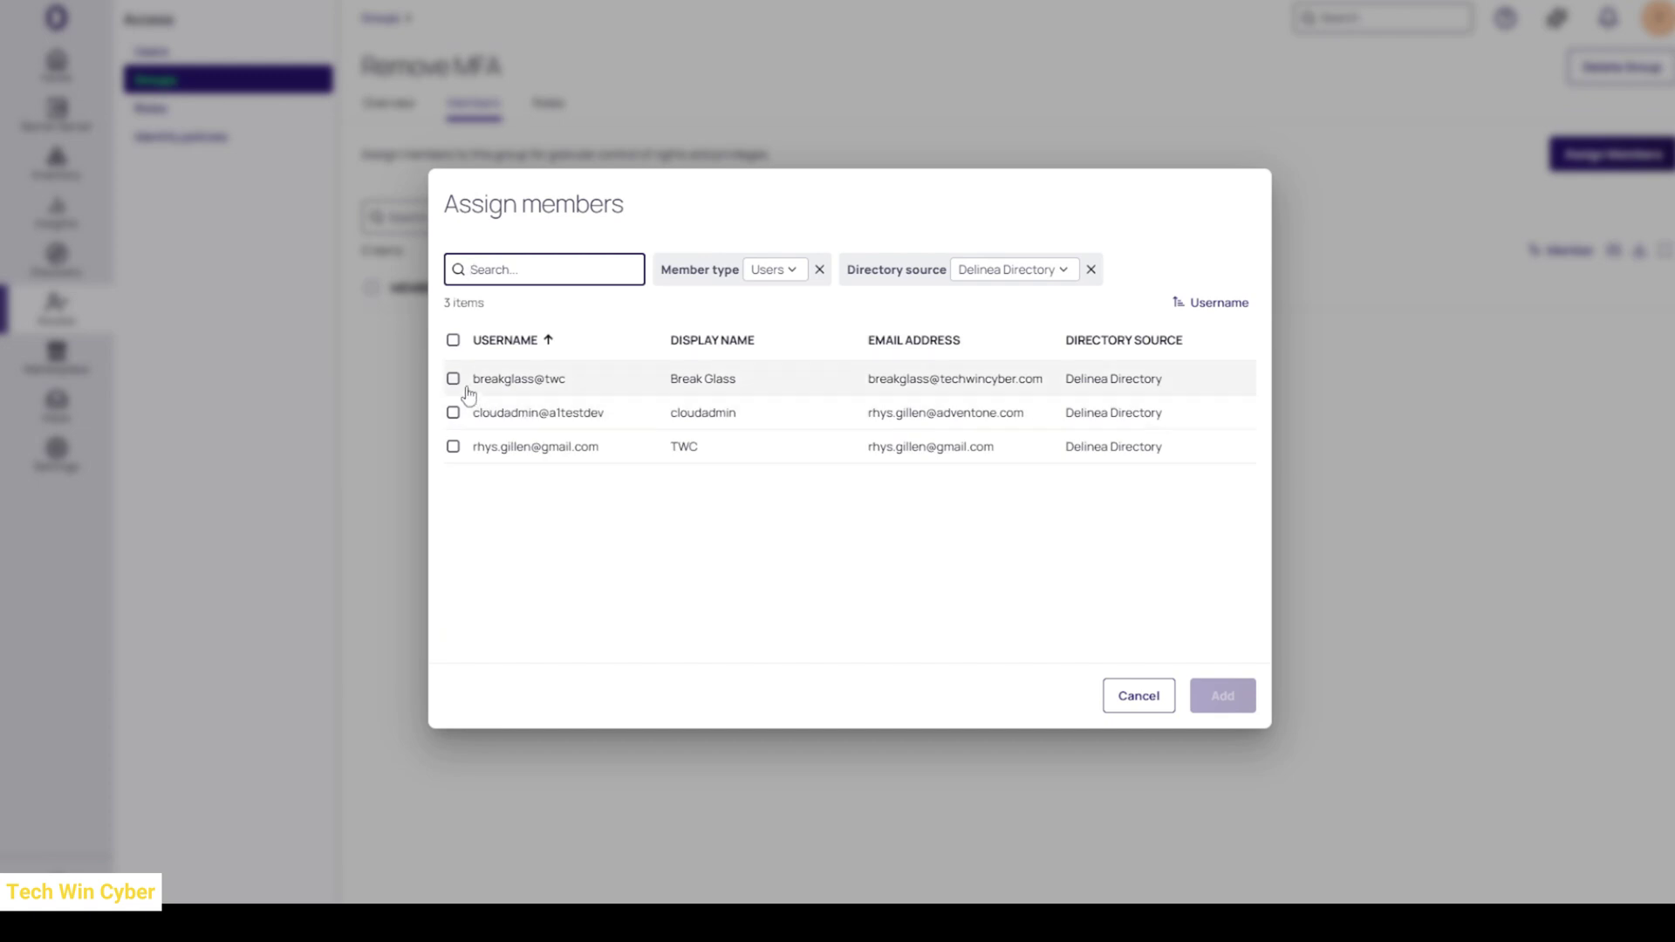
pyautogui.click(452, 379)
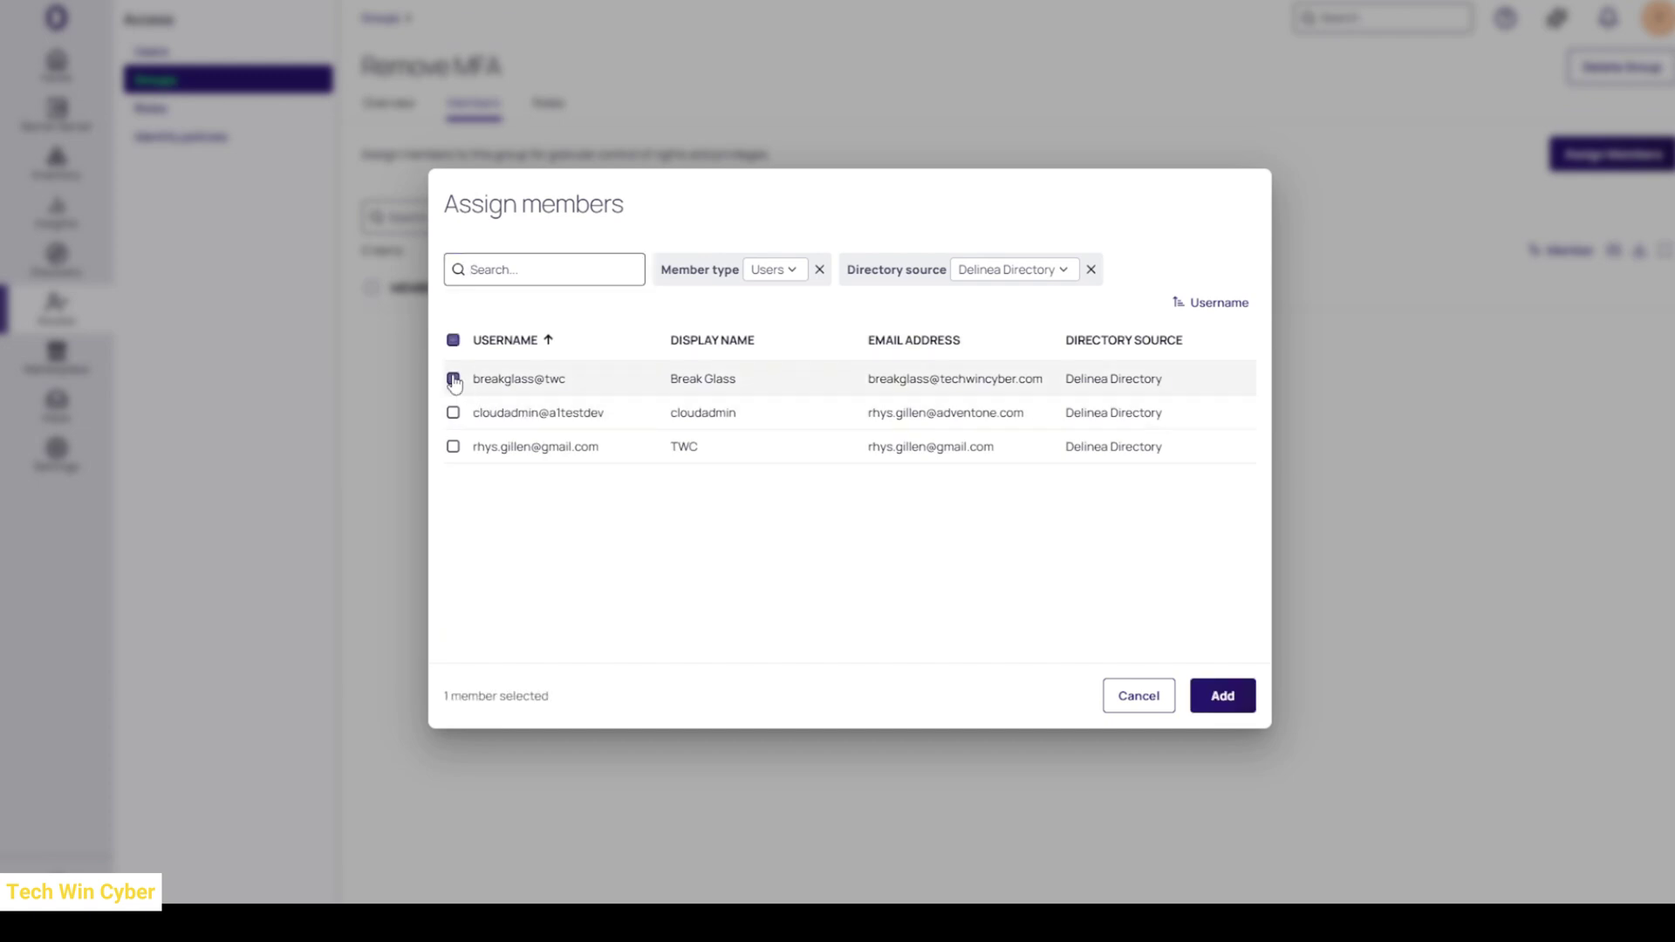
pyautogui.click(1224, 699)
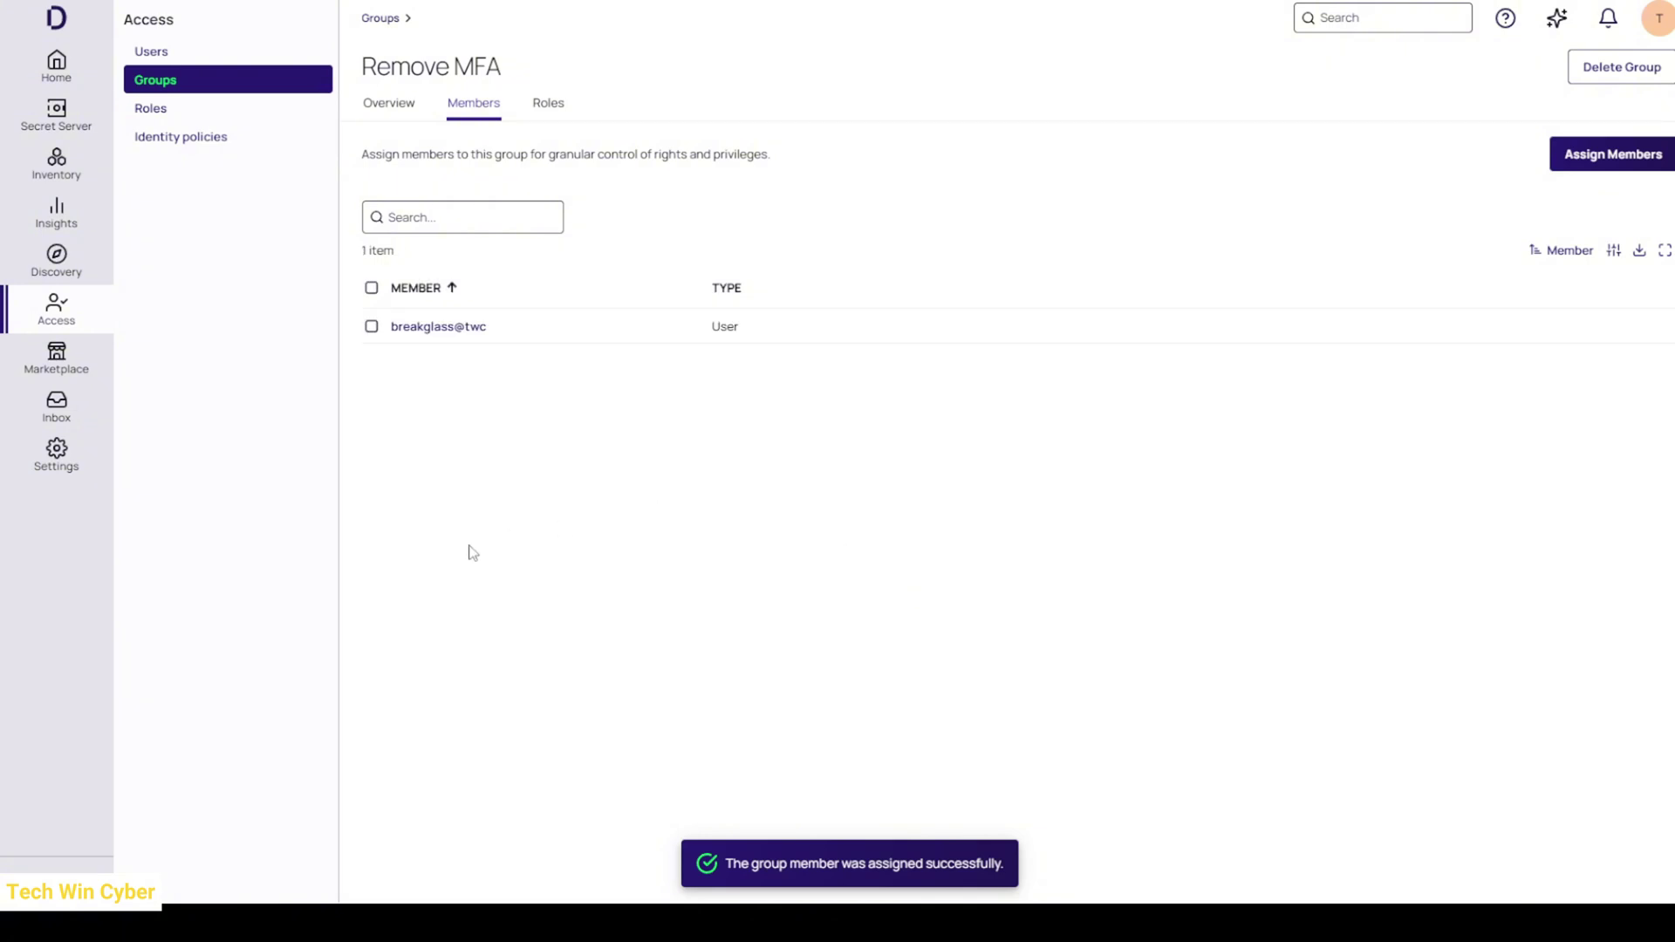
pyautogui.moveTo(63, 467)
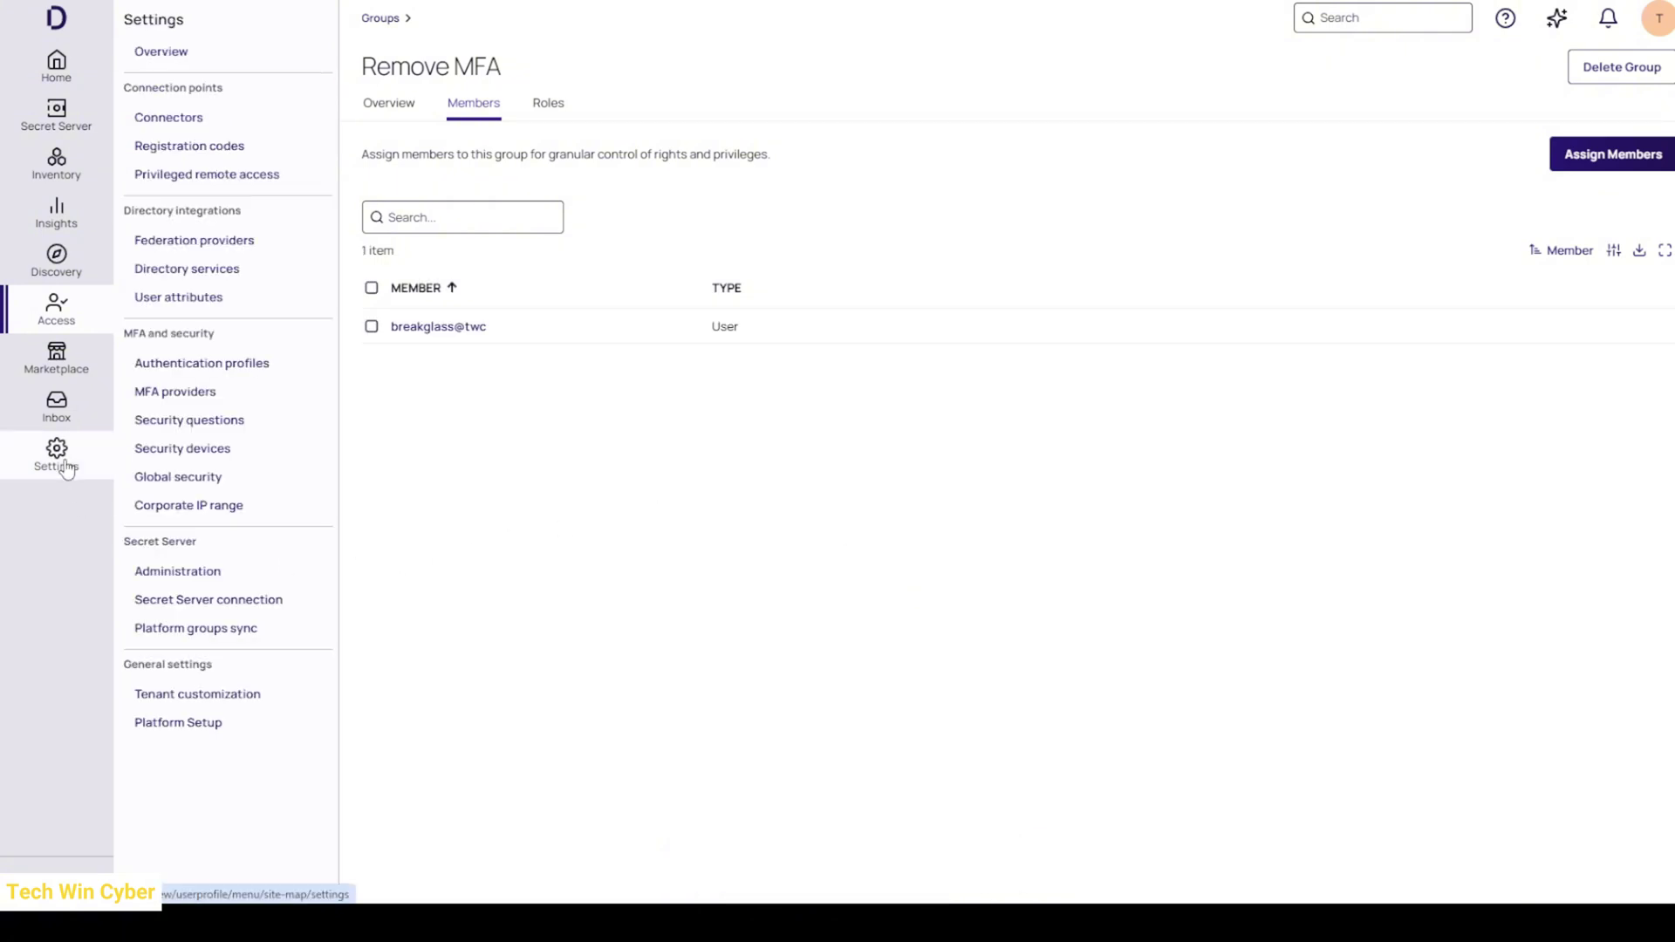
# - Start a new identity policy from Settings and switch it on
pyautogui.click(61, 464)
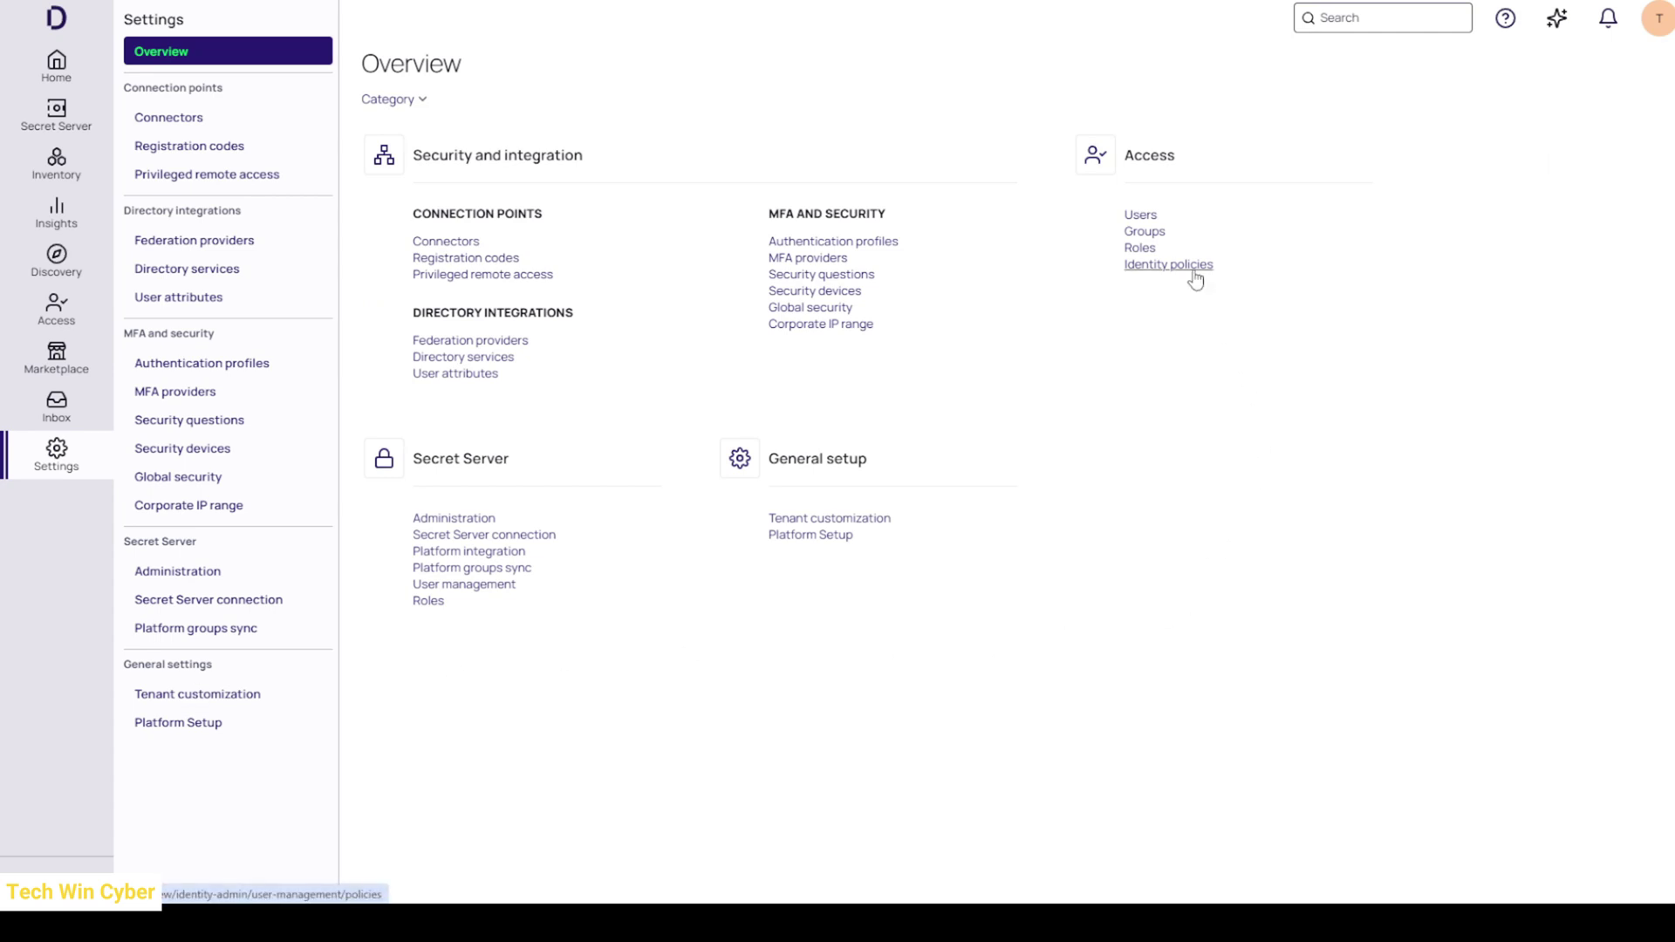
pyautogui.click(1169, 264)
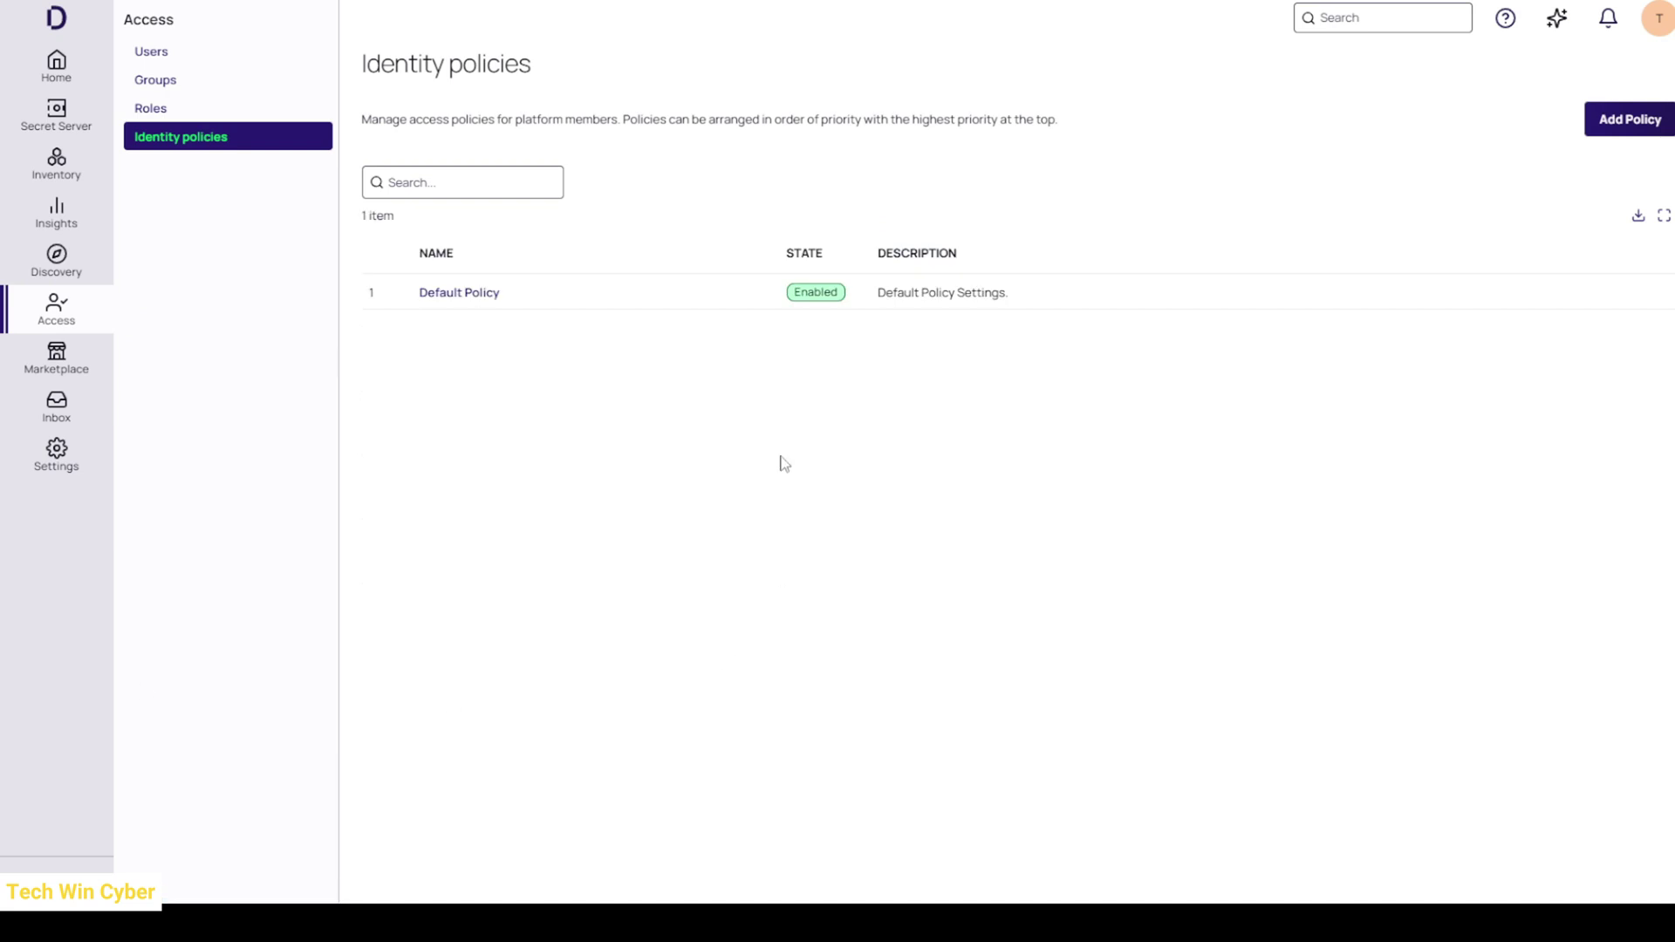
pyautogui.click(1629, 120)
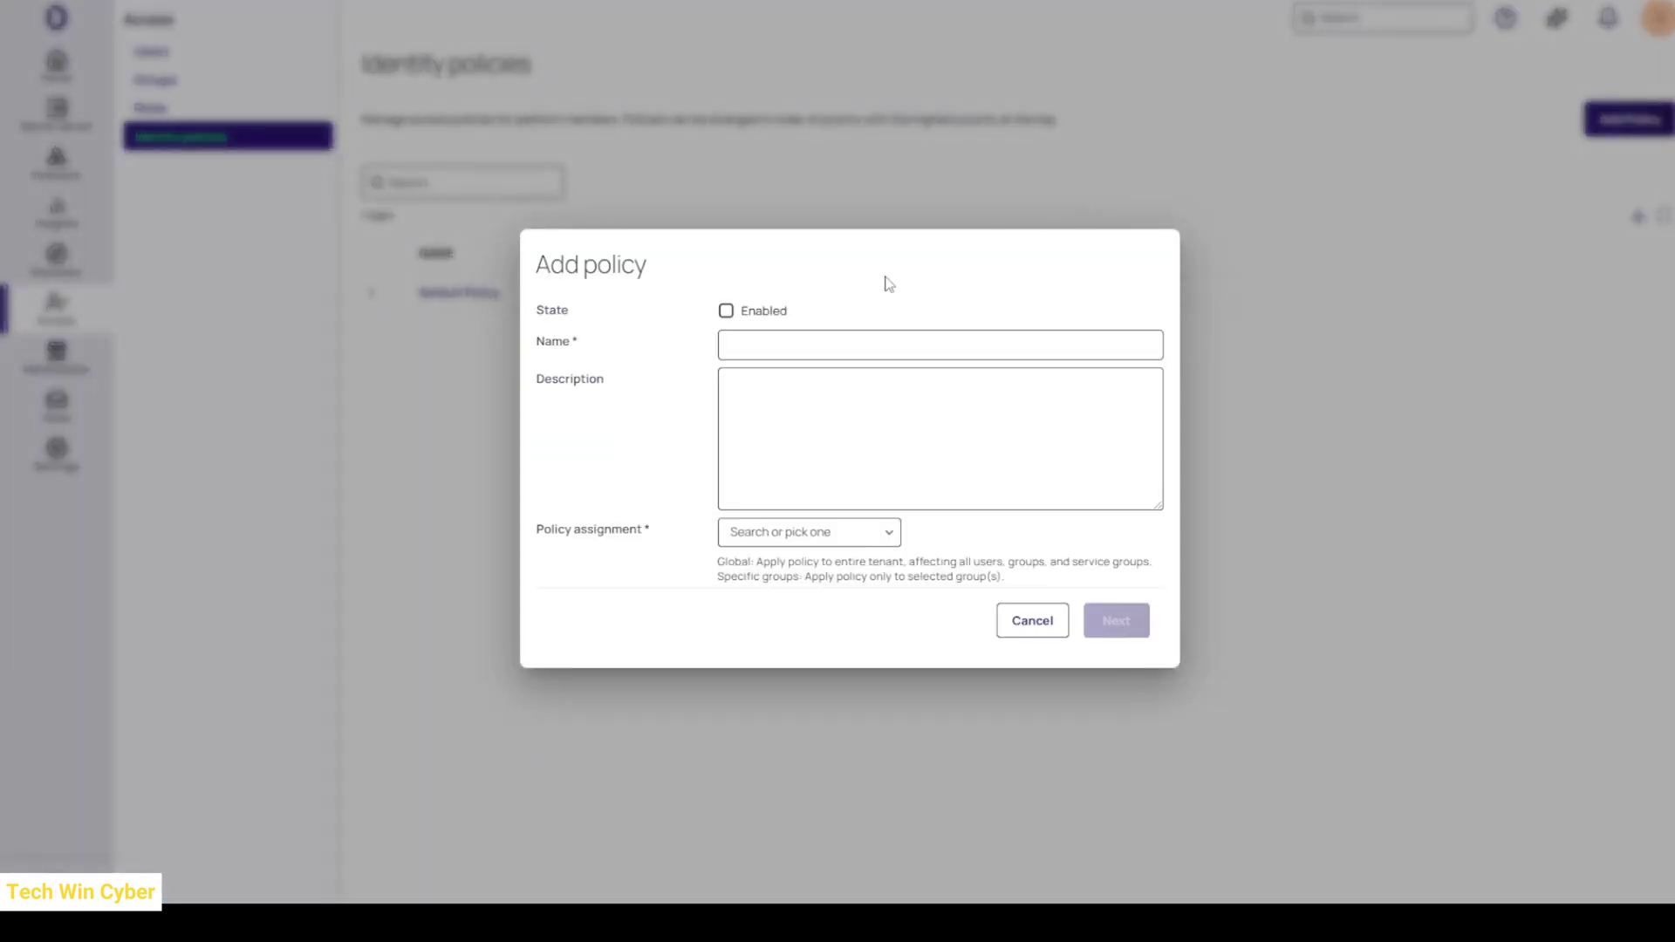
pyautogui.click(769, 314)
# - Name it 'Break Glass Policy', describe it as disabling MFA for Break Glass, and target Specific groups
pyautogui.click(778, 347)
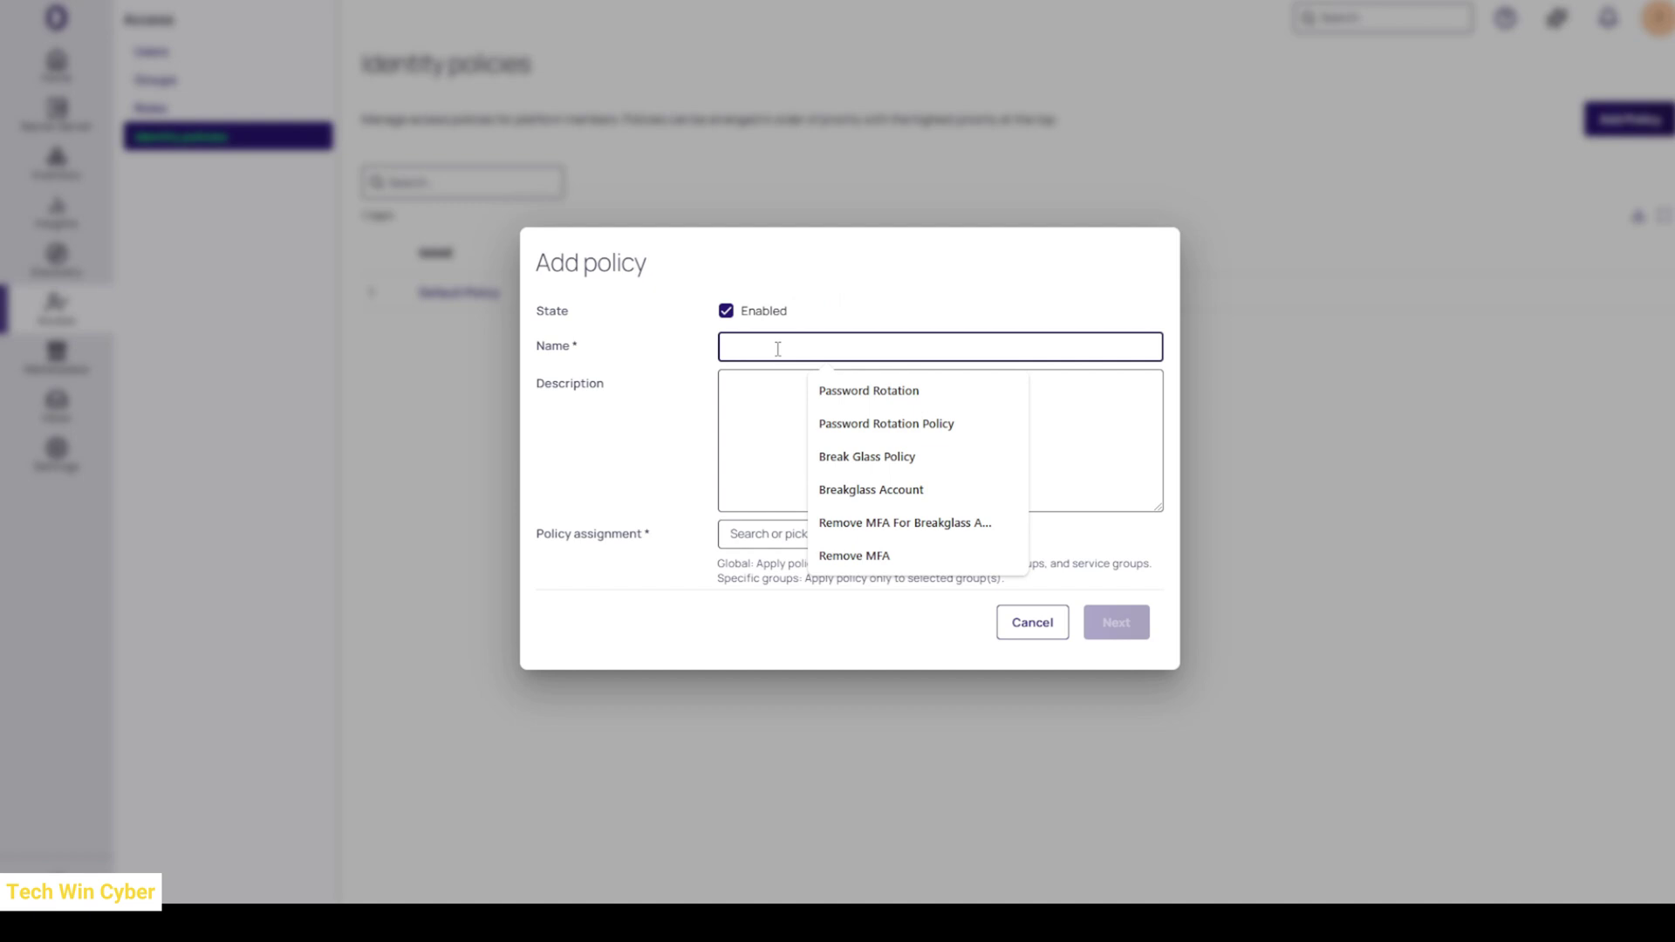
pyautogui.write('Tes')
pyautogui.press('BackSpace')
pyautogui.press('BackSpace')
pyautogui.press('BackSpace')
pyautogui.write('T')
pyautogui.press('BackSpace')
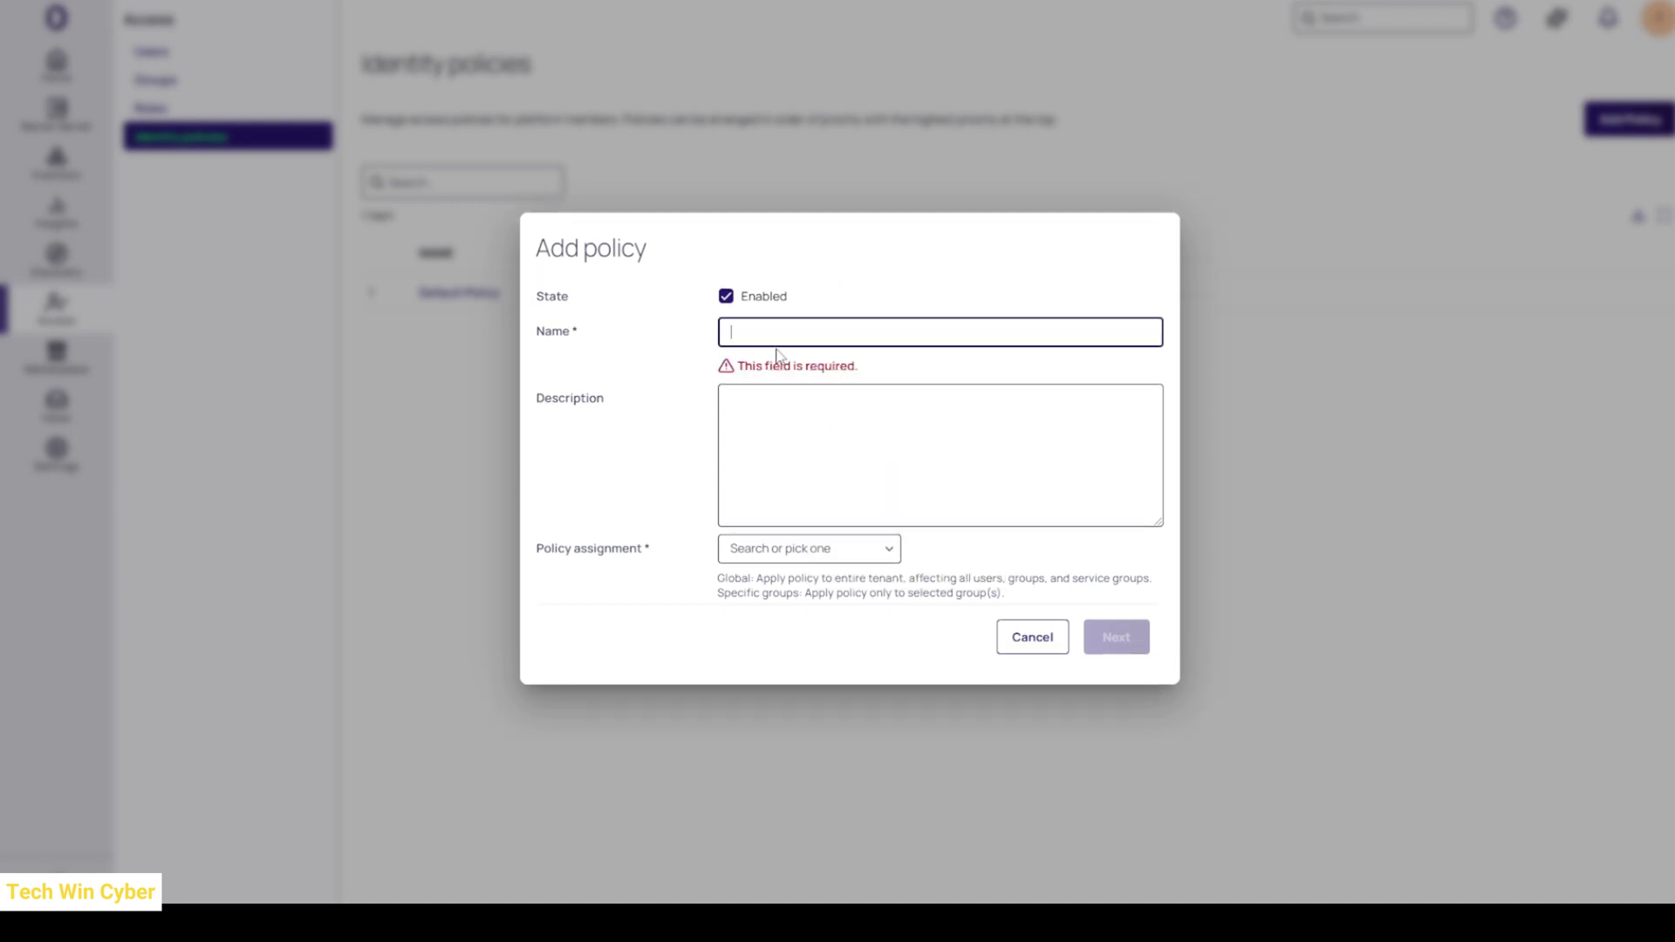
pyautogui.write('Break Glass ')
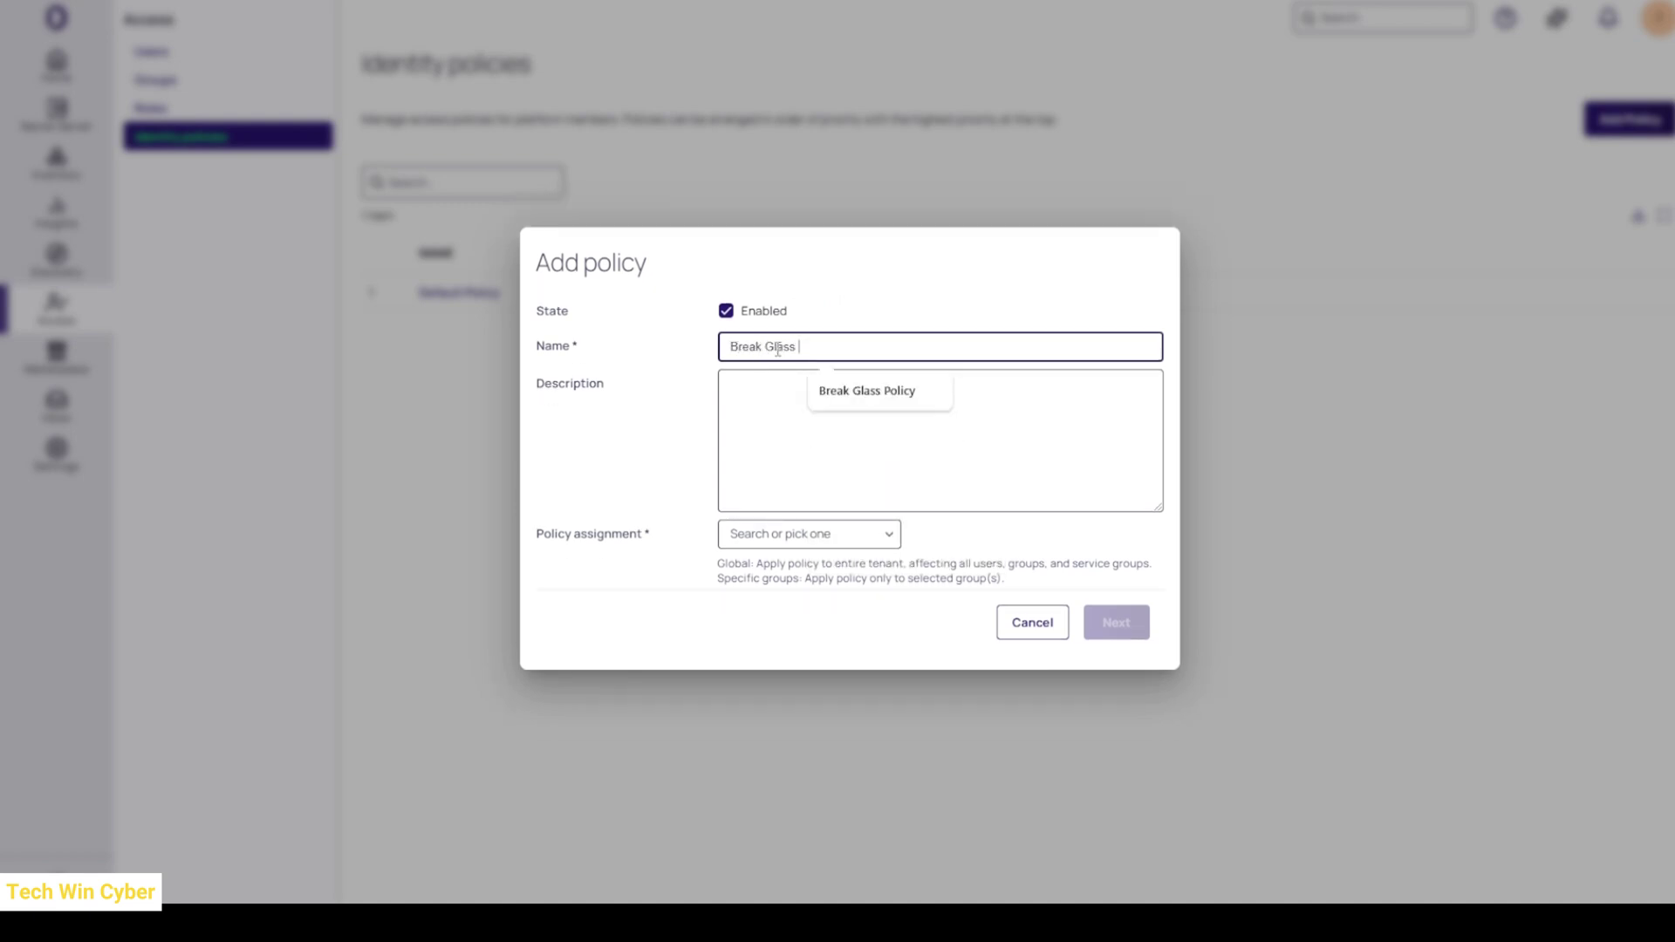
pyautogui.write('Policy')
pyautogui.press('Tab')
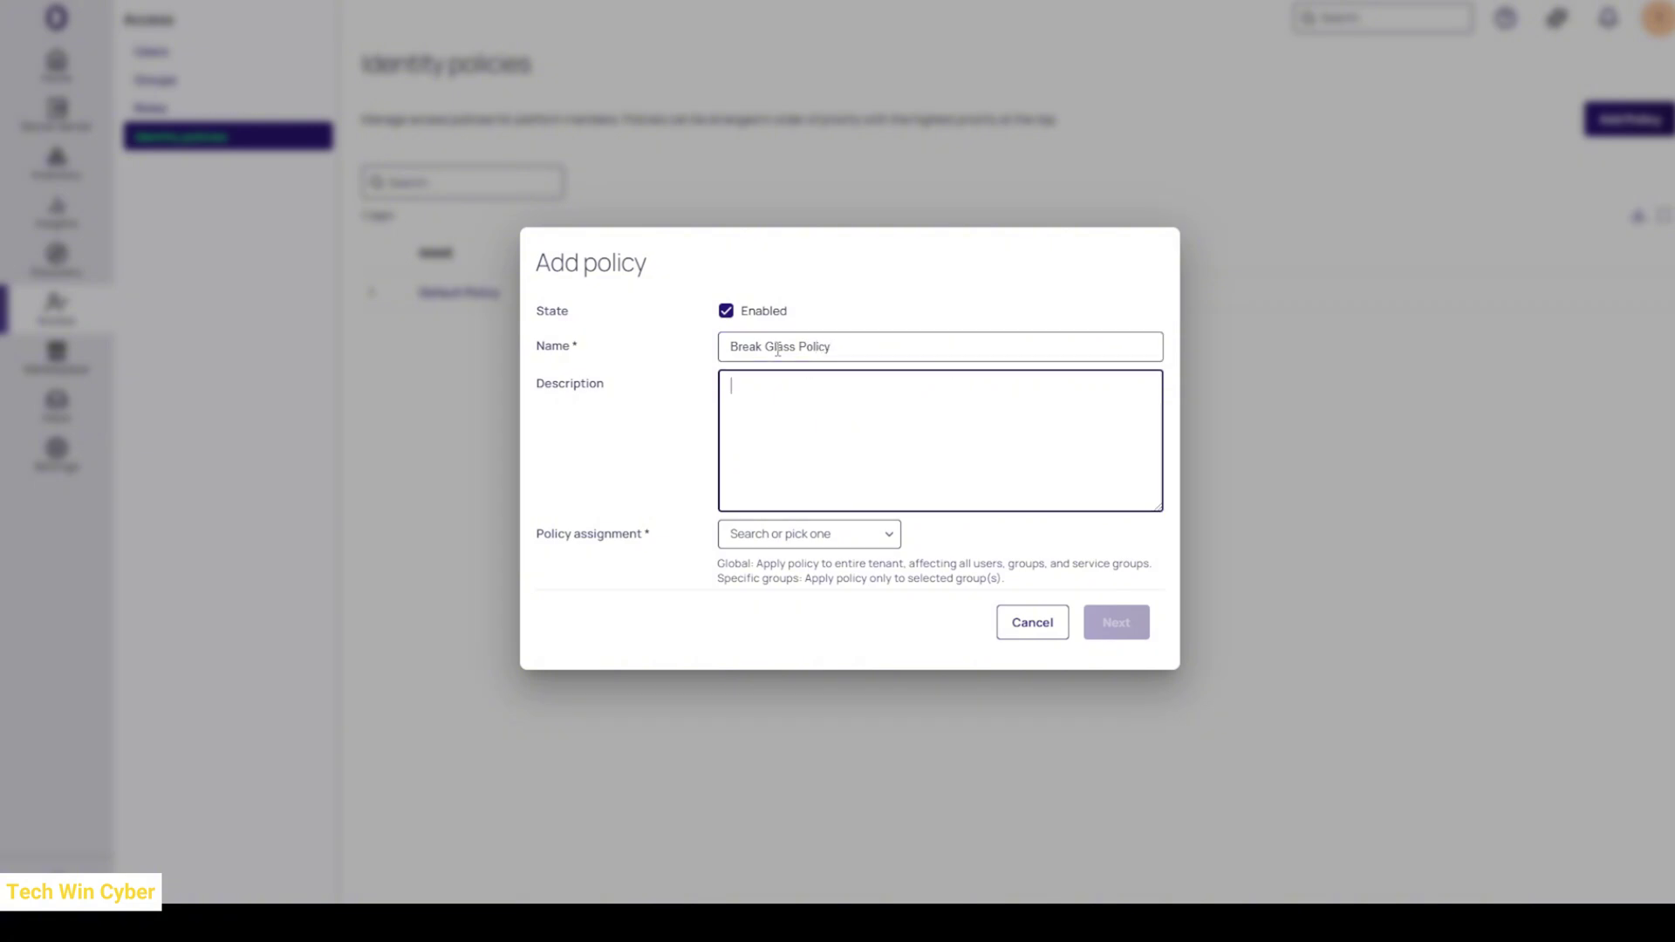
pyautogui.write('This policy disables MFA and should only be assigned to ')
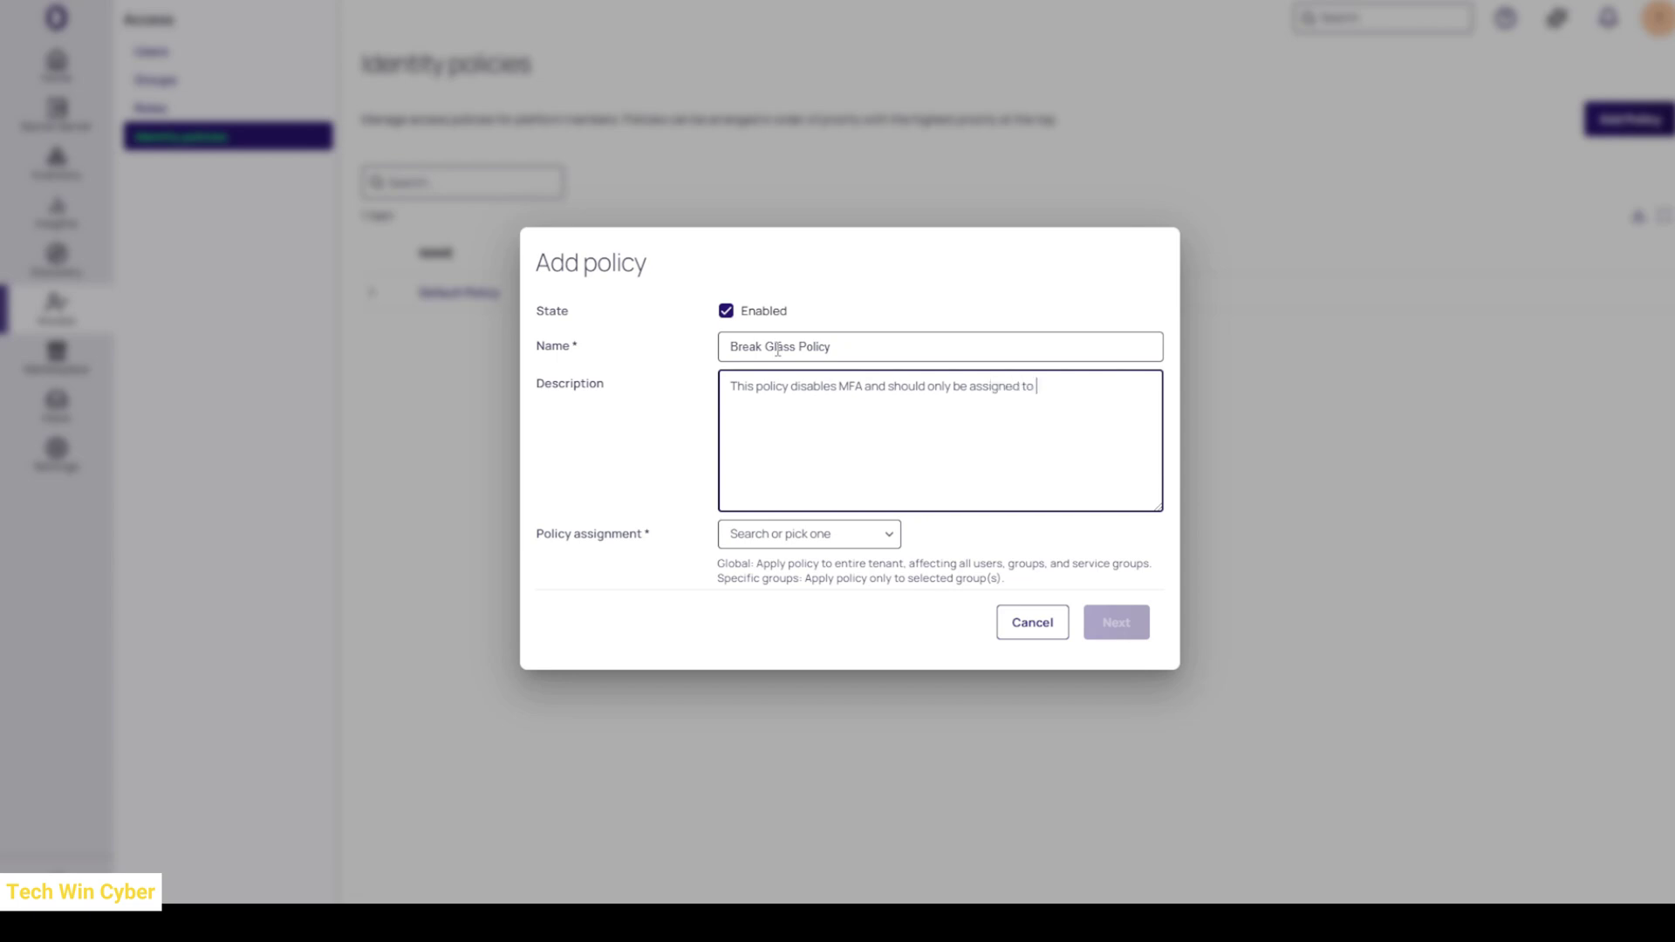
pyautogui.write('the Break Glass account used in specia')
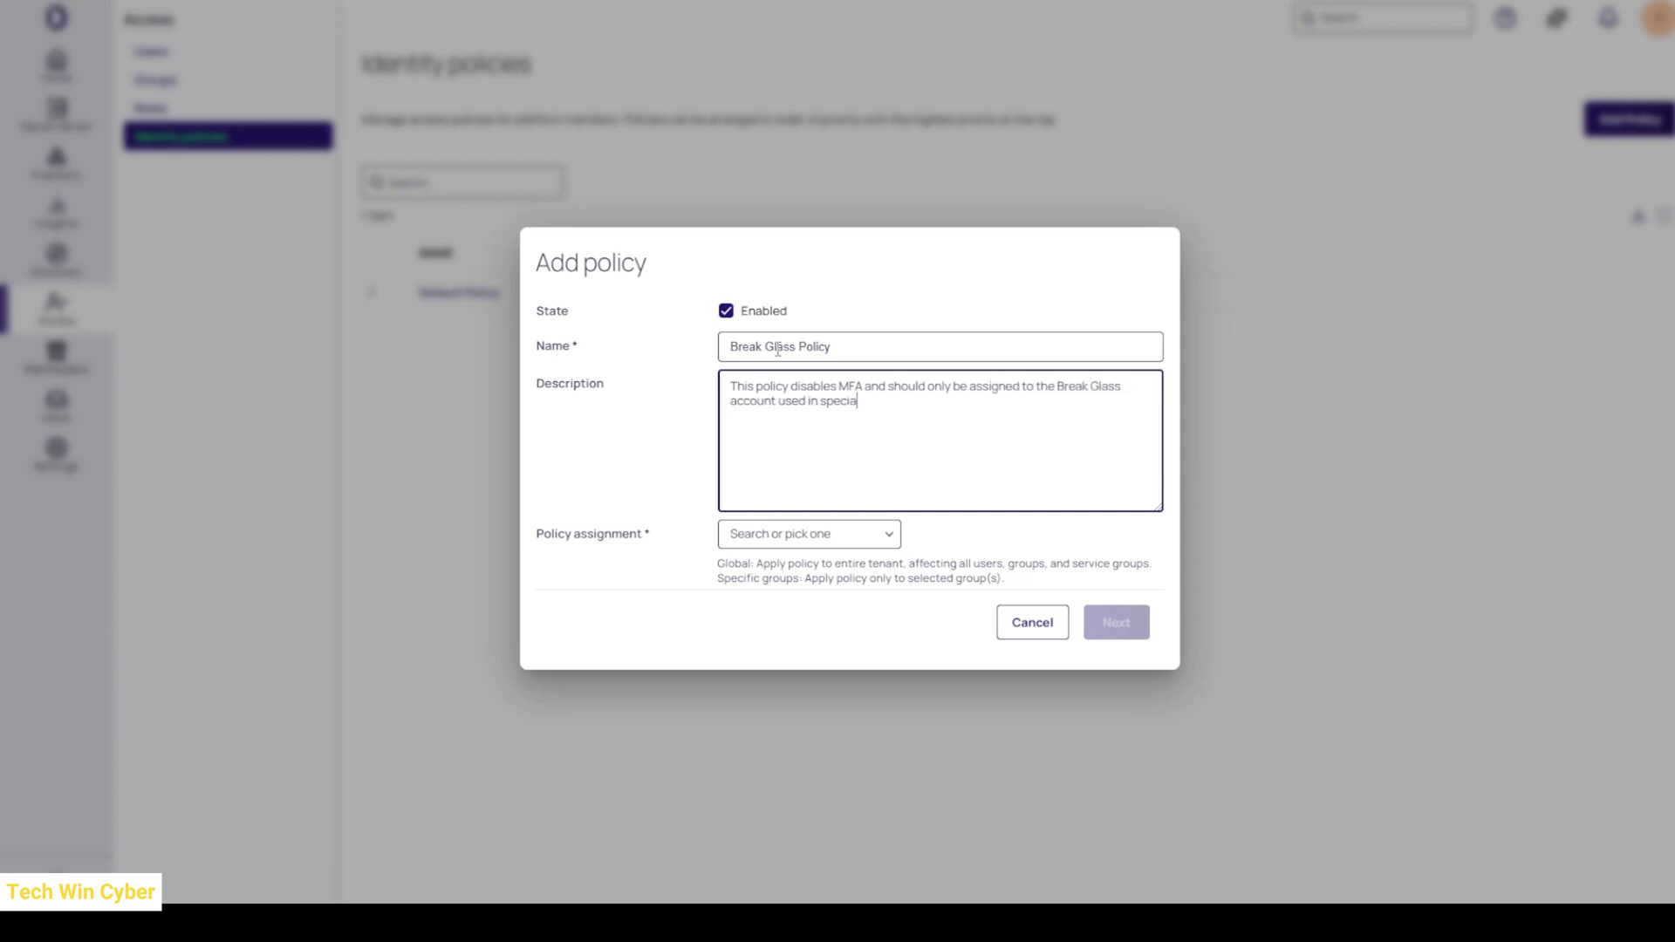
pyautogui.write('l circumstances')
pyautogui.click(815, 536)
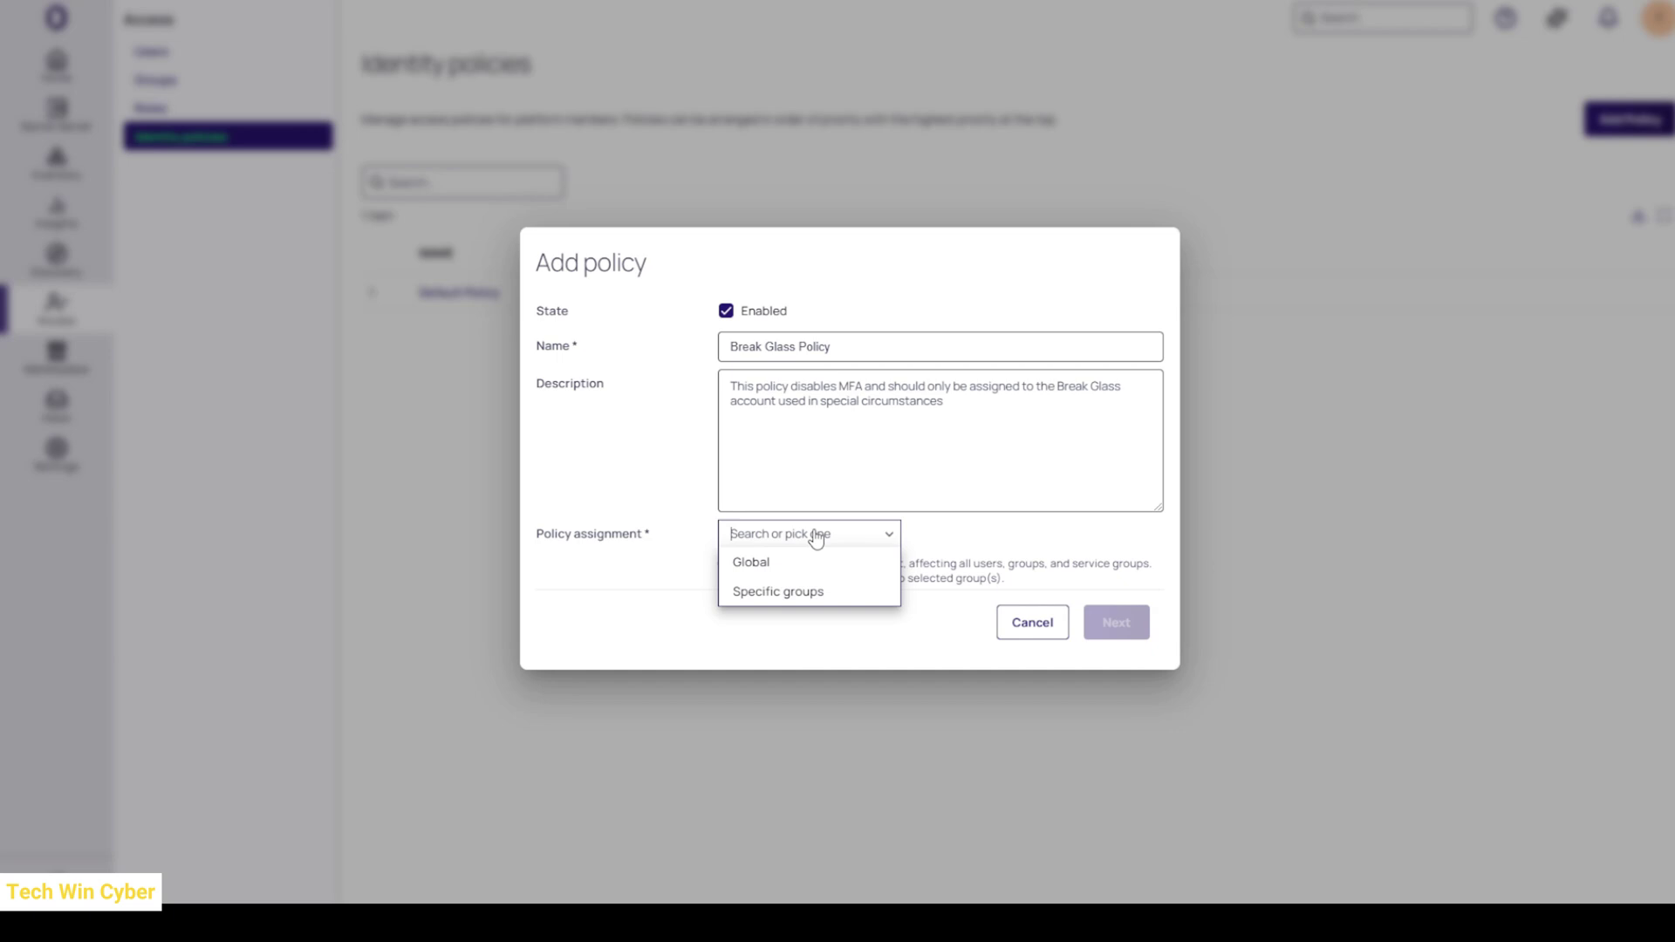
pyautogui.click(800, 593)
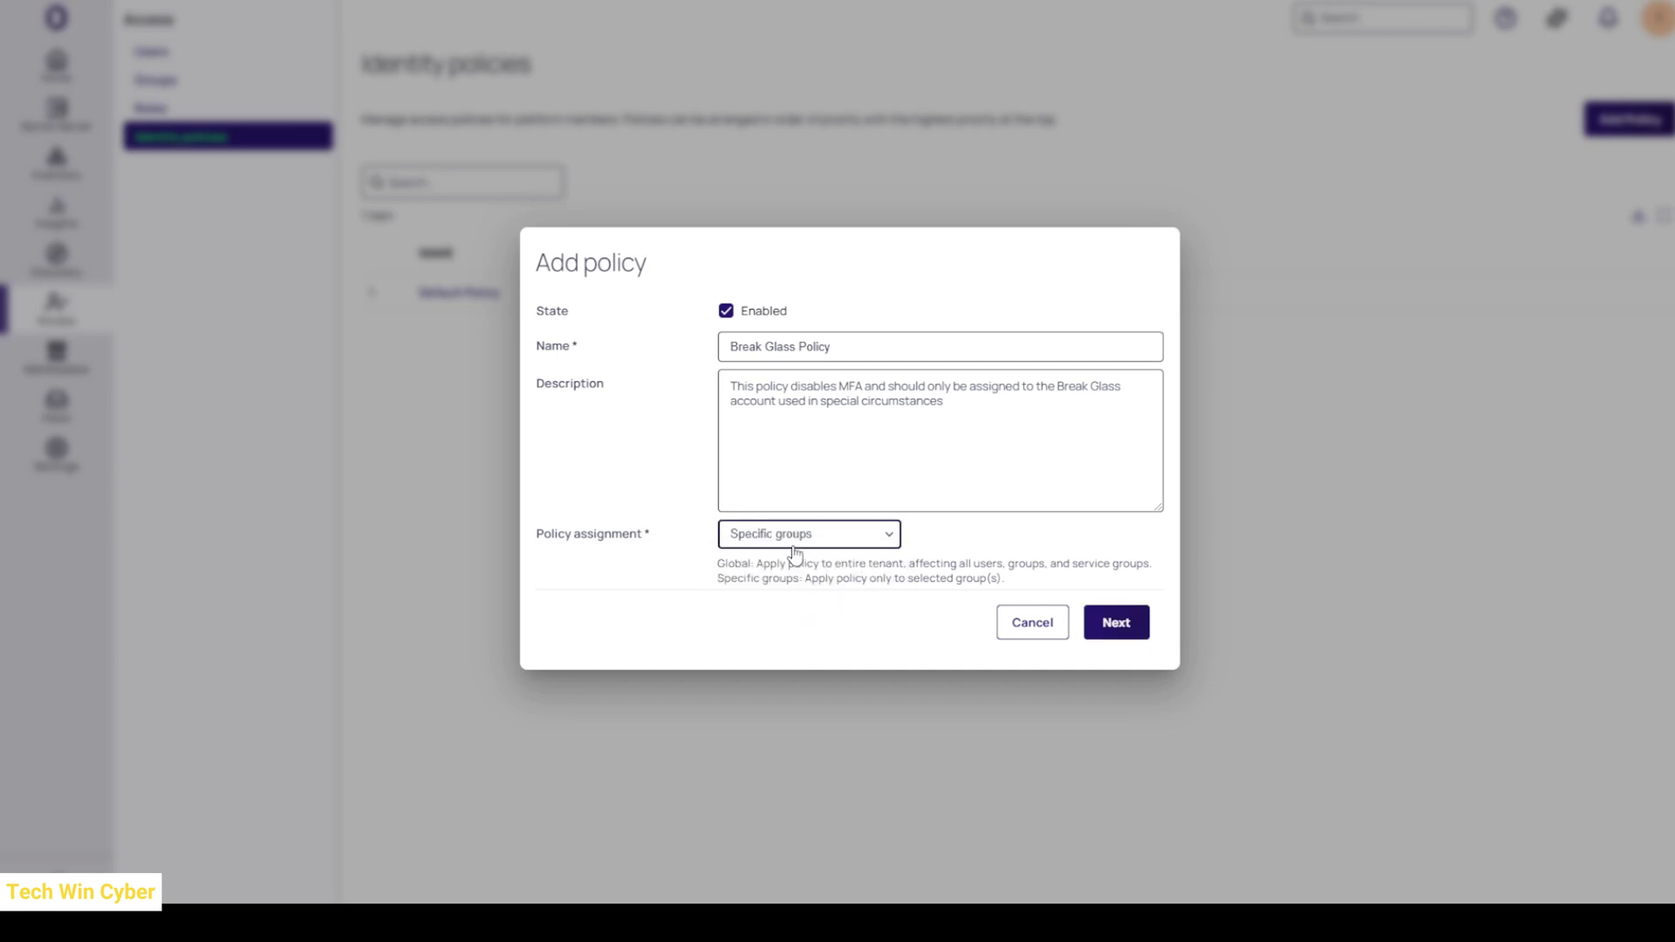
# - Assign Break Glass Policy to the Remove MFA group and create the policy
pyautogui.click(1132, 625)
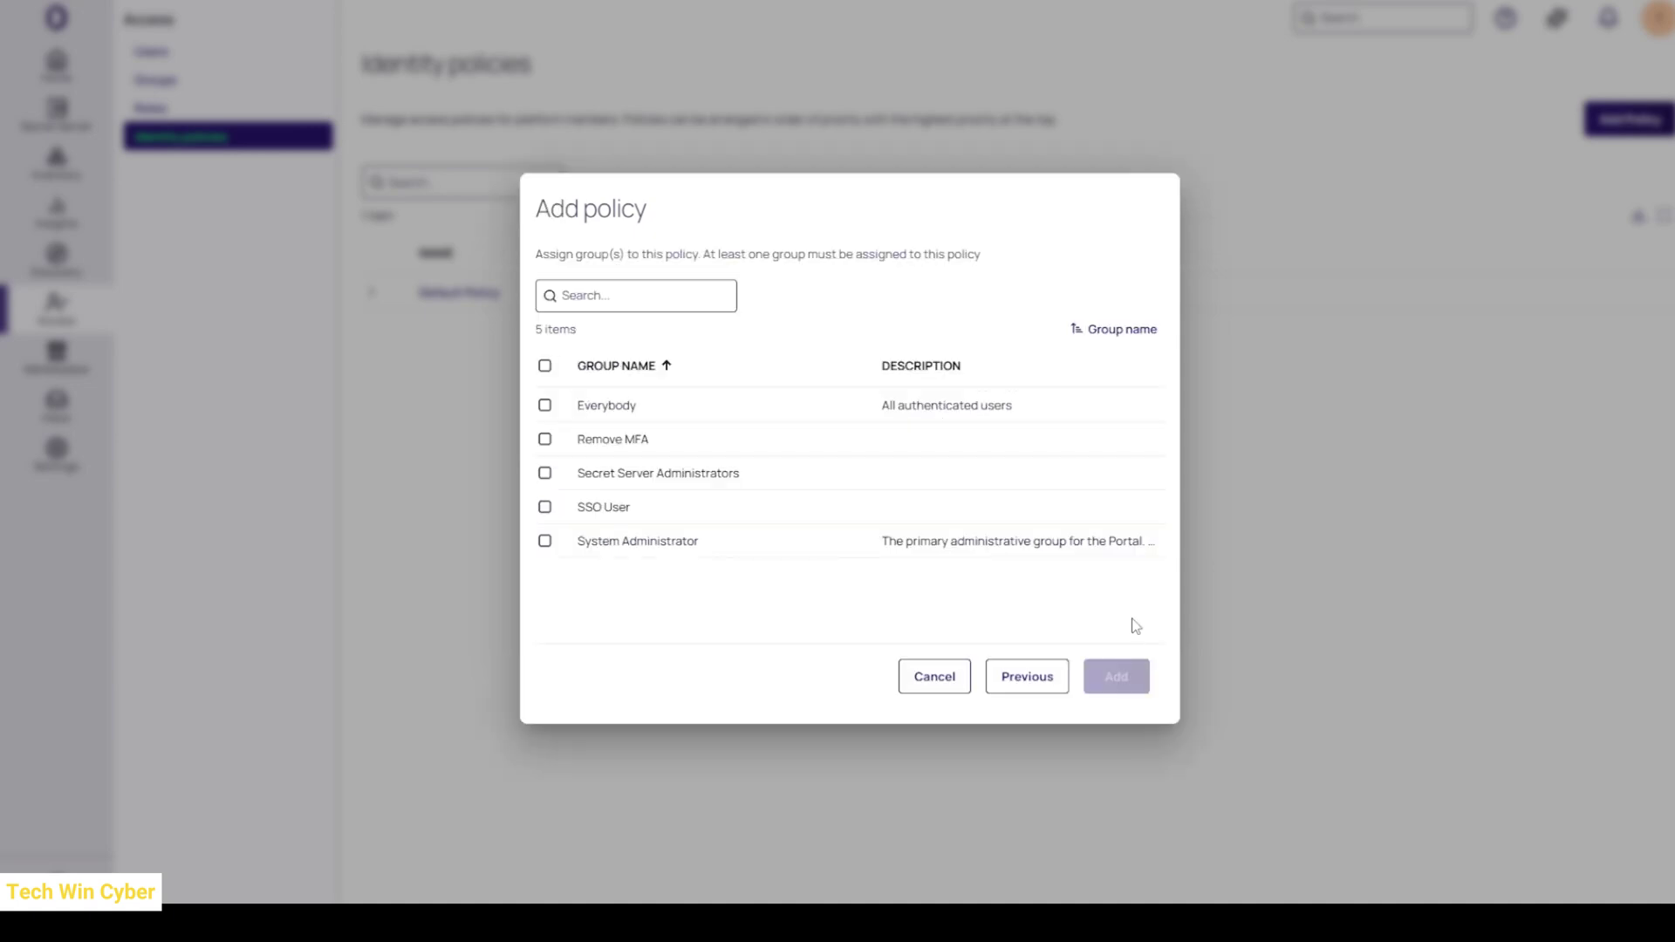
pyautogui.click(546, 442)
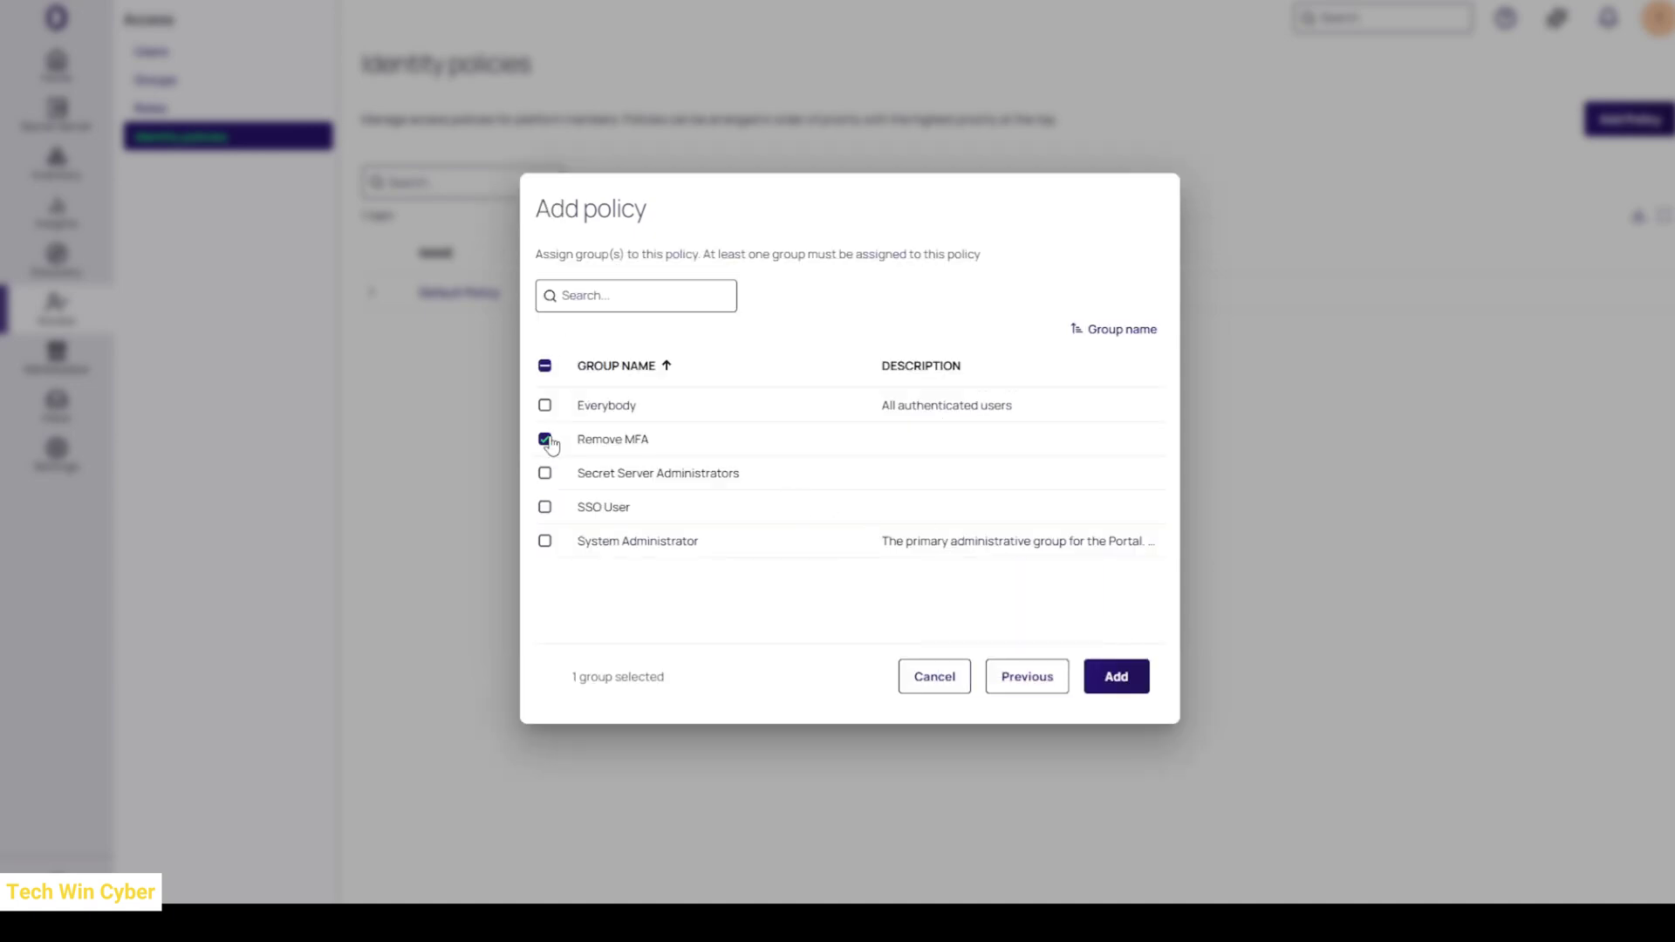
pyautogui.click(1121, 679)
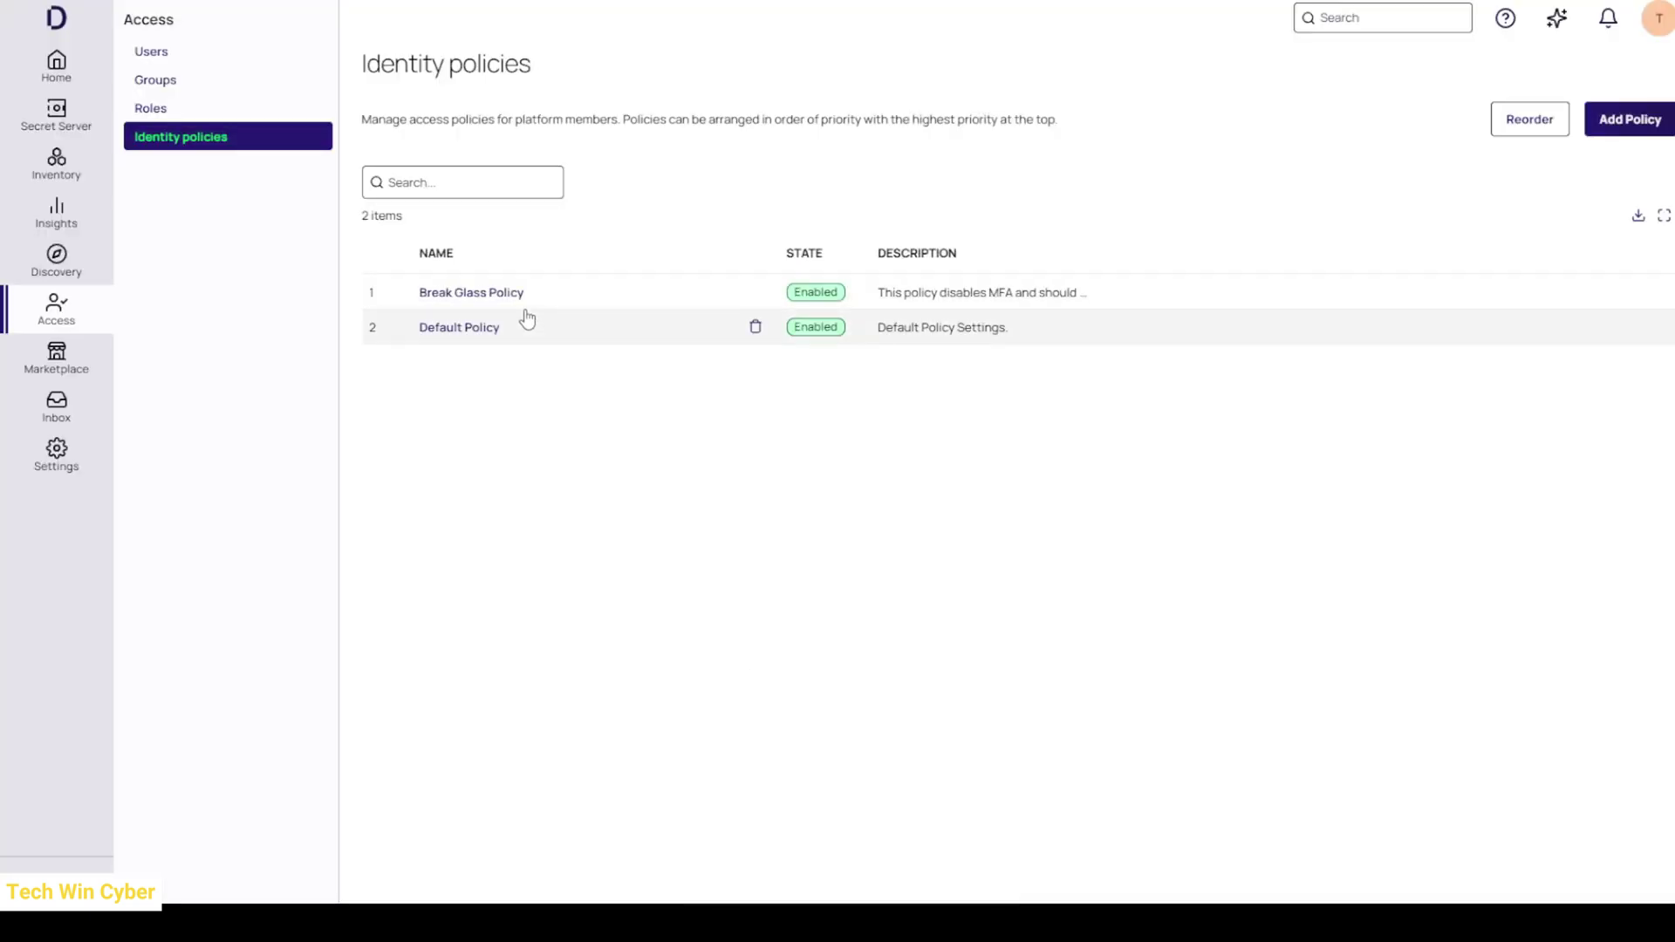
# - Open the Break Glass Policy and view its Authentication settings
pyautogui.click(486, 297)
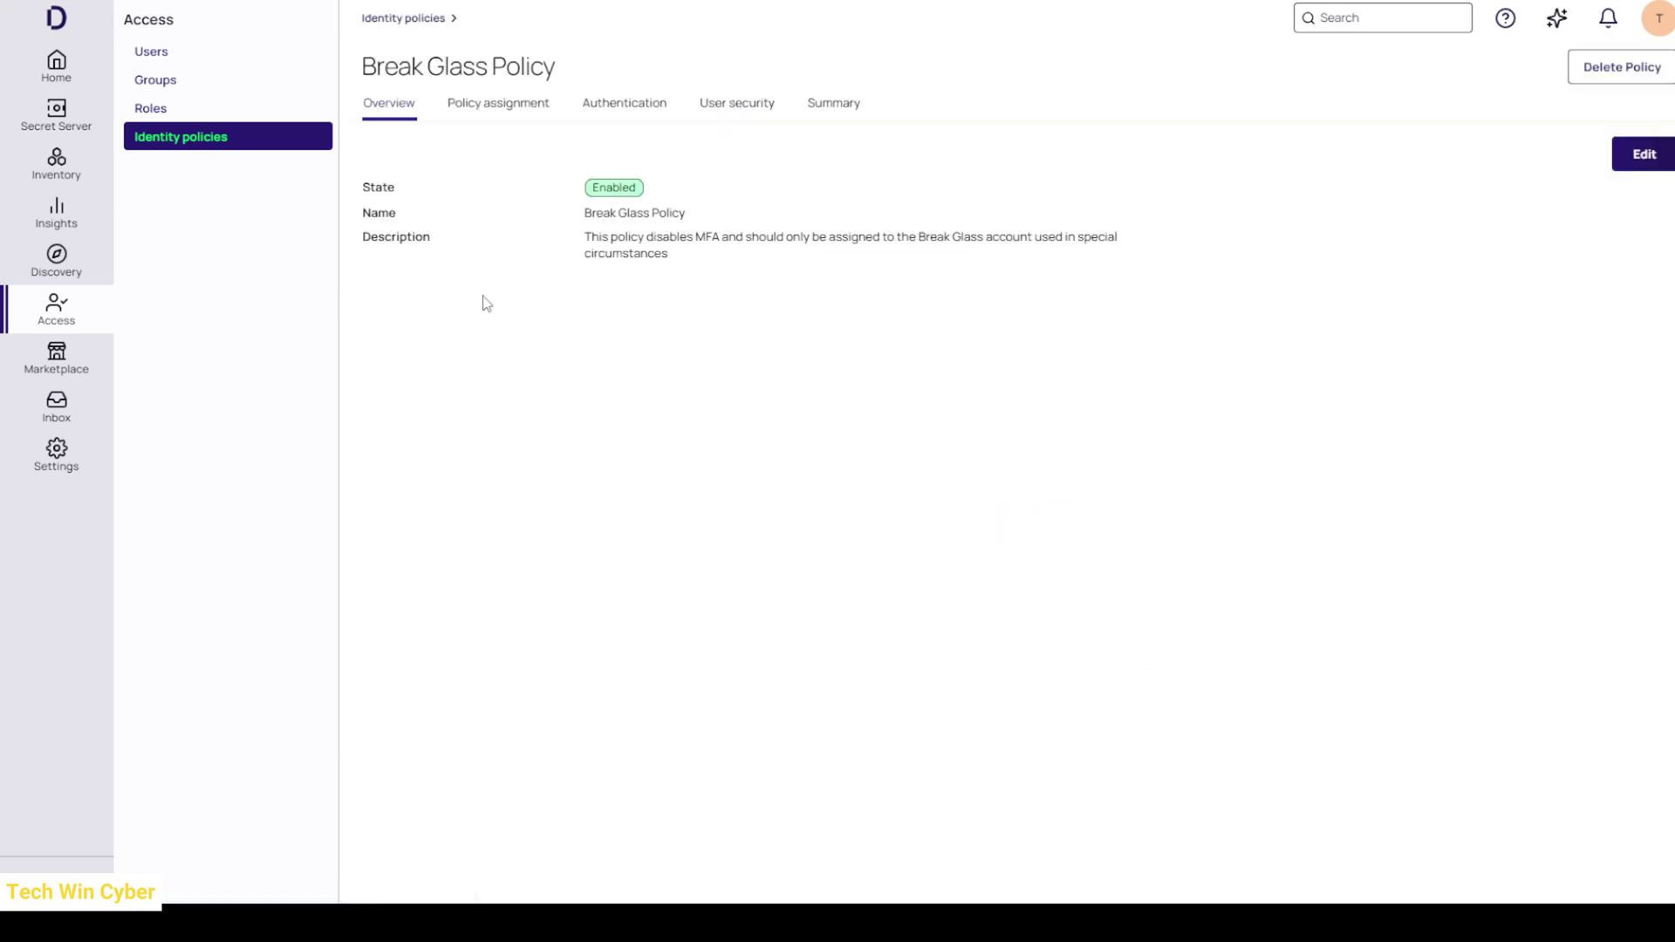
pyautogui.click(610, 119)
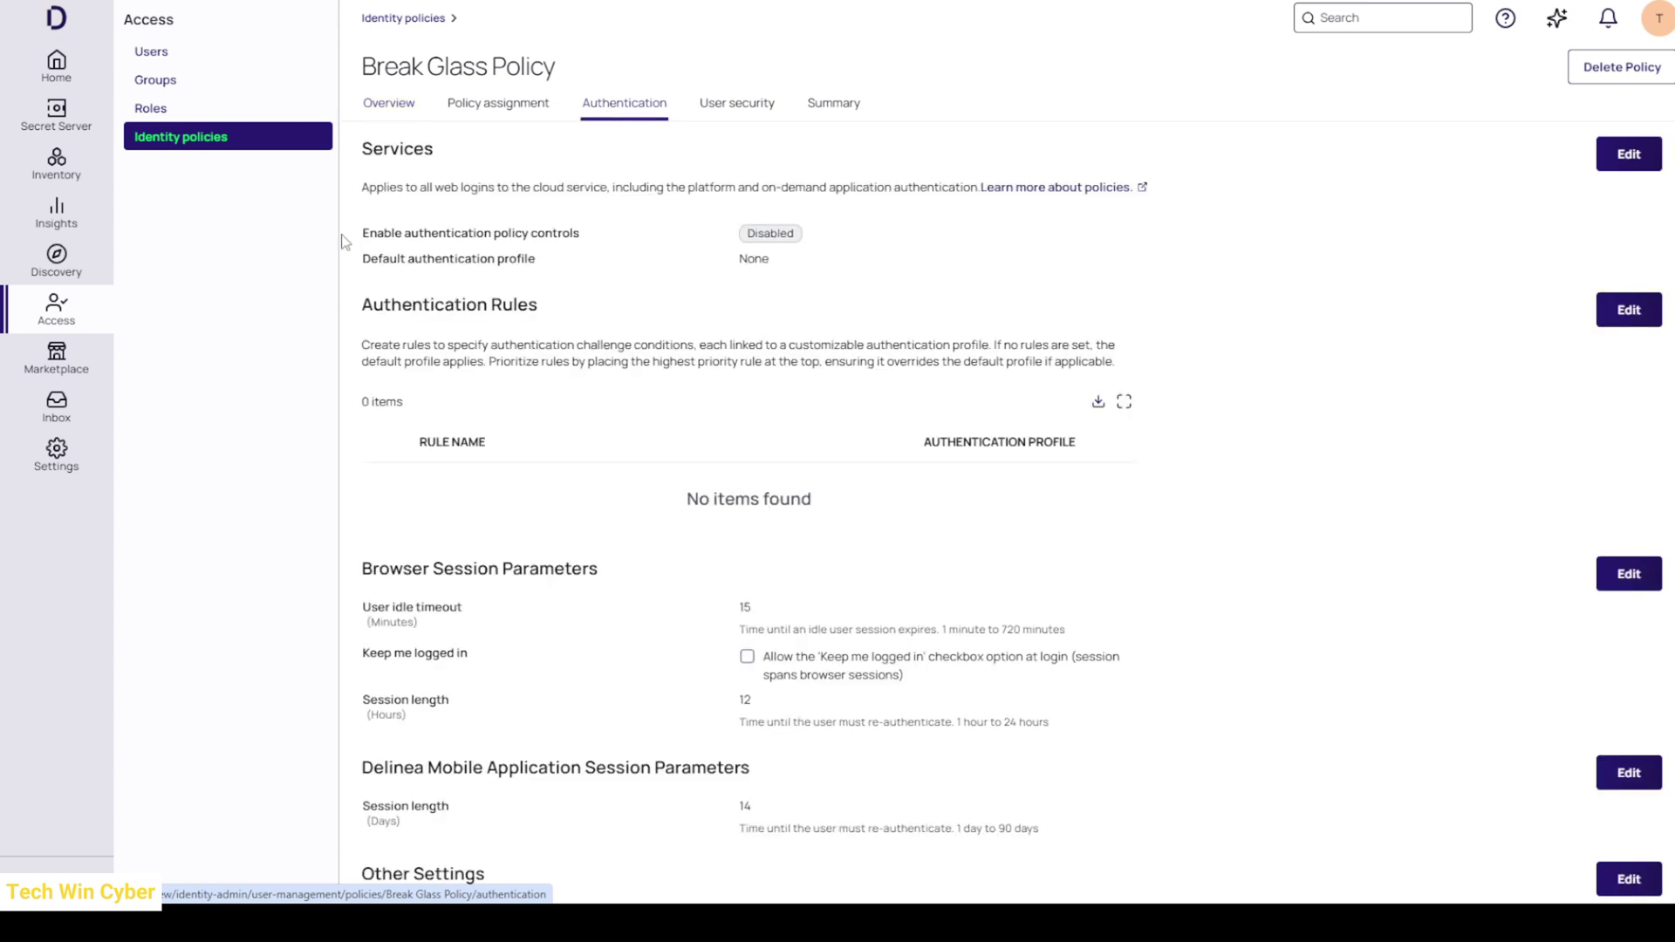
pyautogui.moveTo(361, 235)
pyautogui.mouseDown()
pyautogui.moveTo(587, 236)
pyautogui.moveTo(542, 262)
pyautogui.moveTo(409, 248)
pyautogui.moveTo(365, 263)
pyautogui.mouseUp()
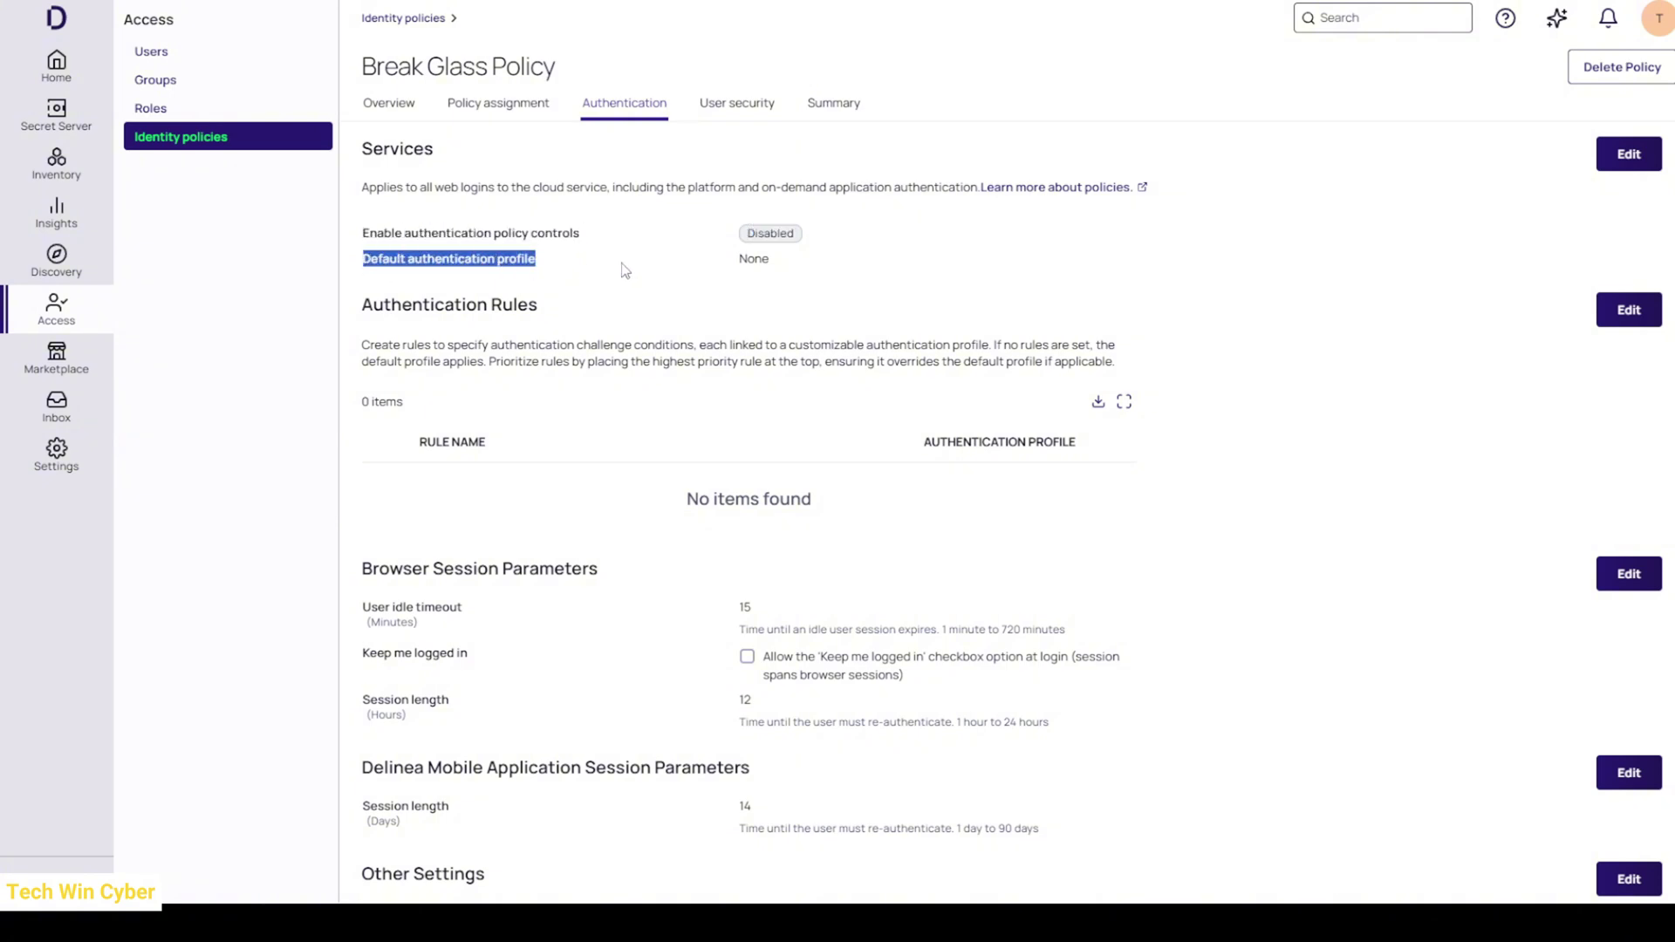
pyautogui.click(636, 233)
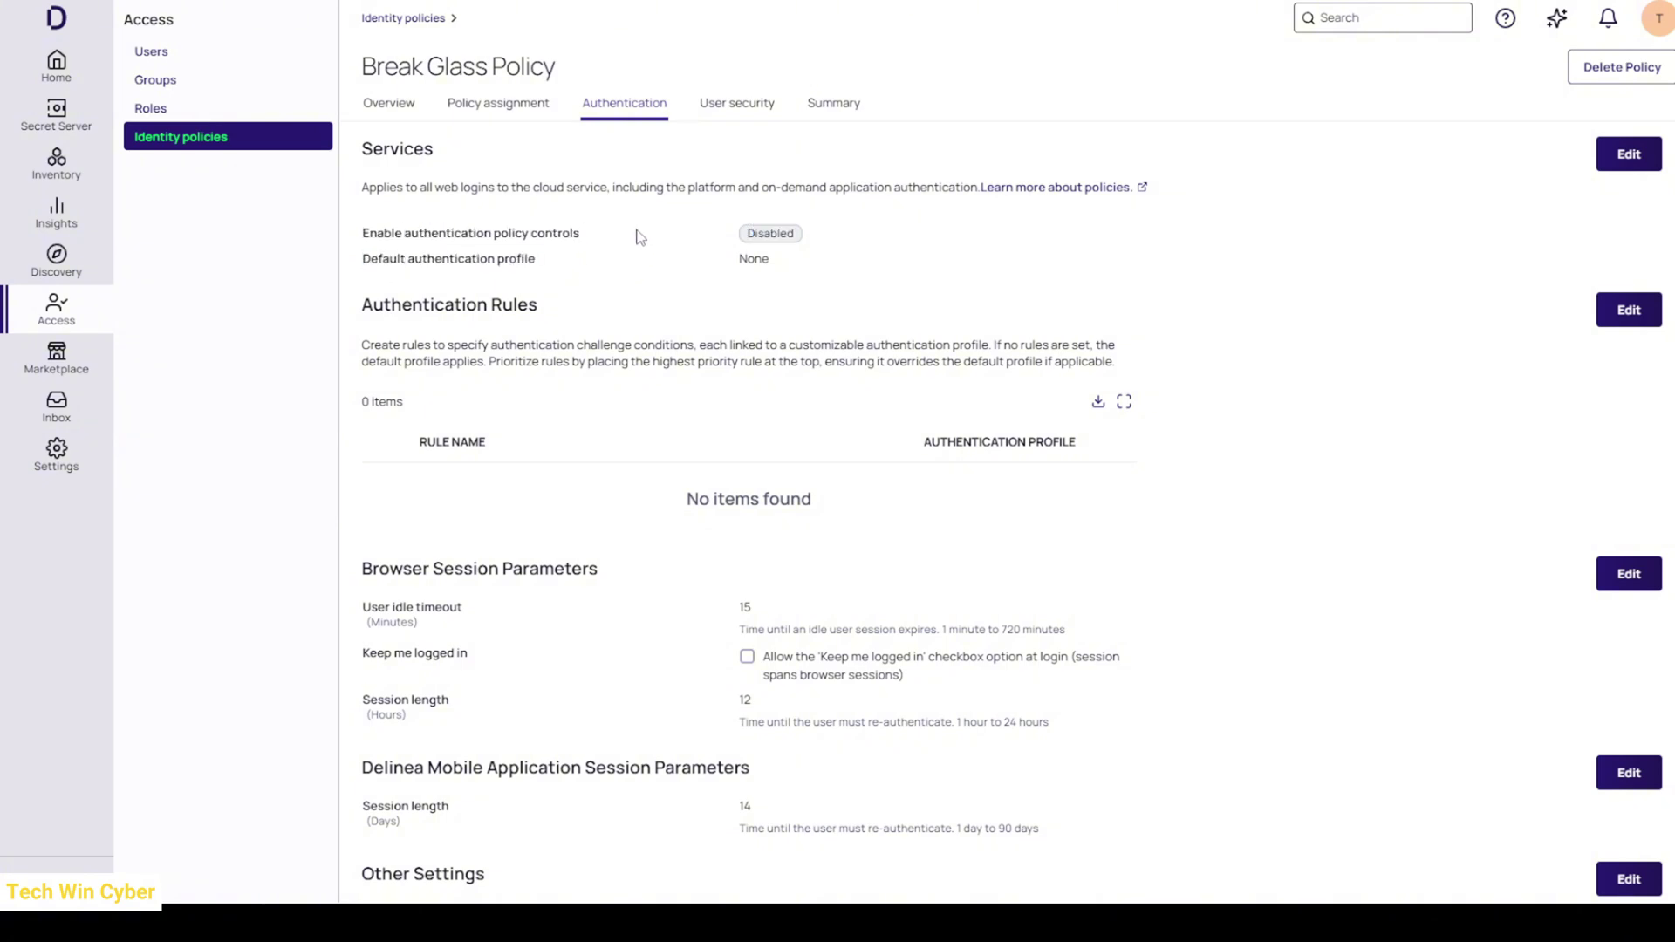
# - Make Remove MFA the default authentication profile, enable policy controls, and save
pyautogui.click(1628, 157)
pyautogui.click(961, 265)
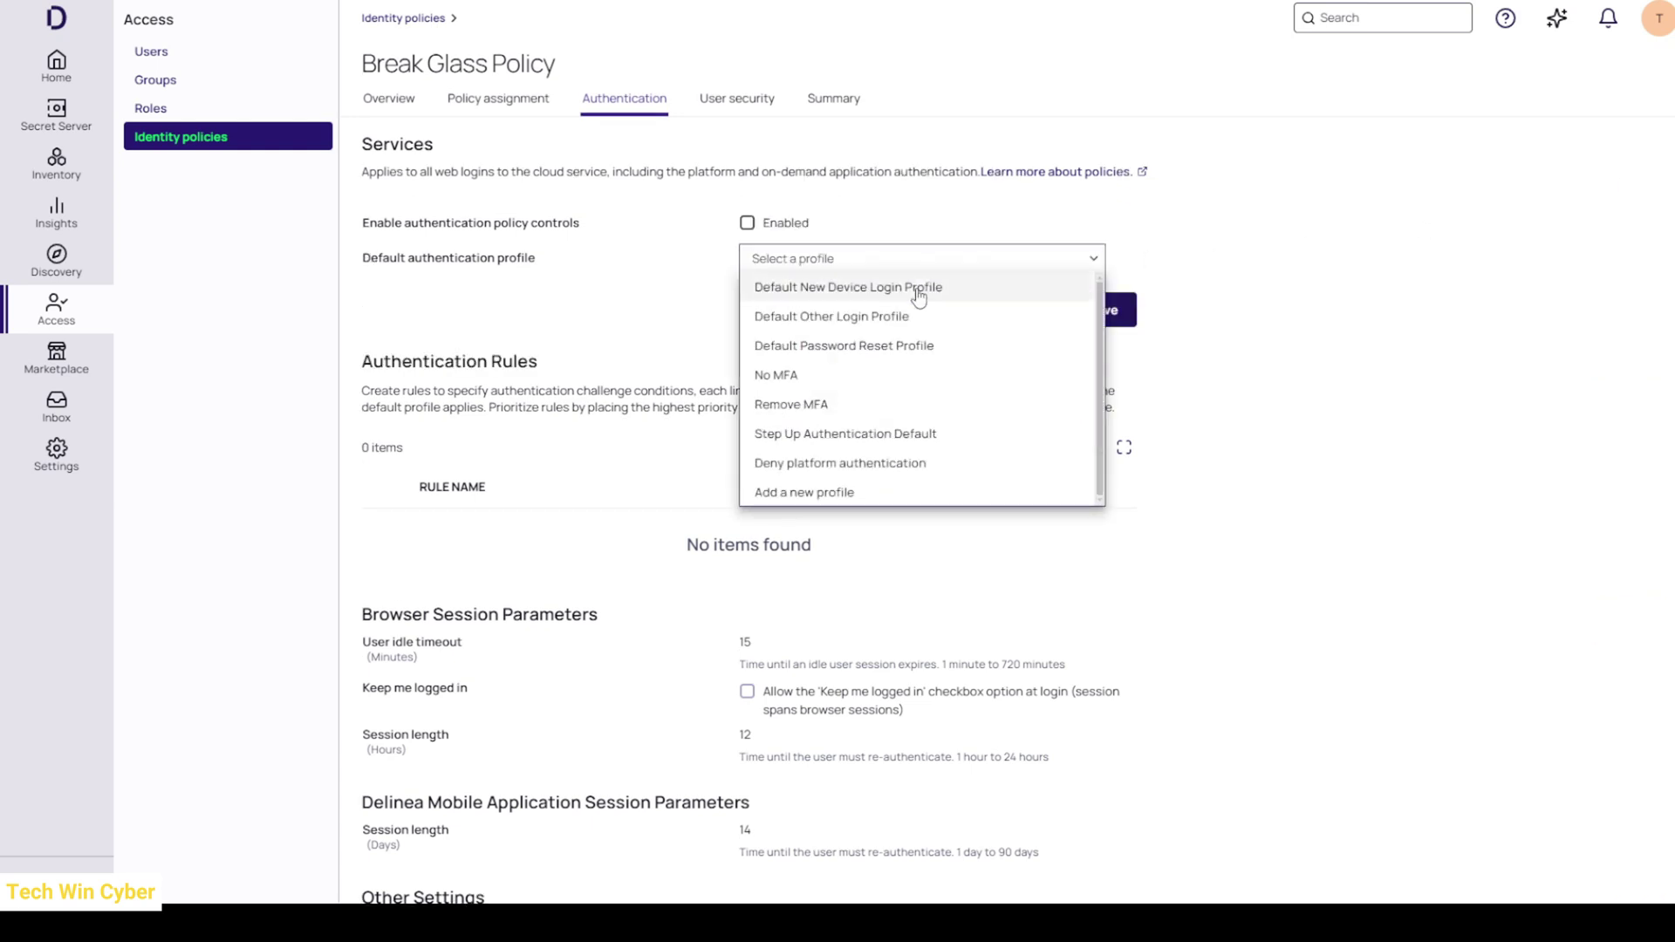
pyautogui.click(846, 410)
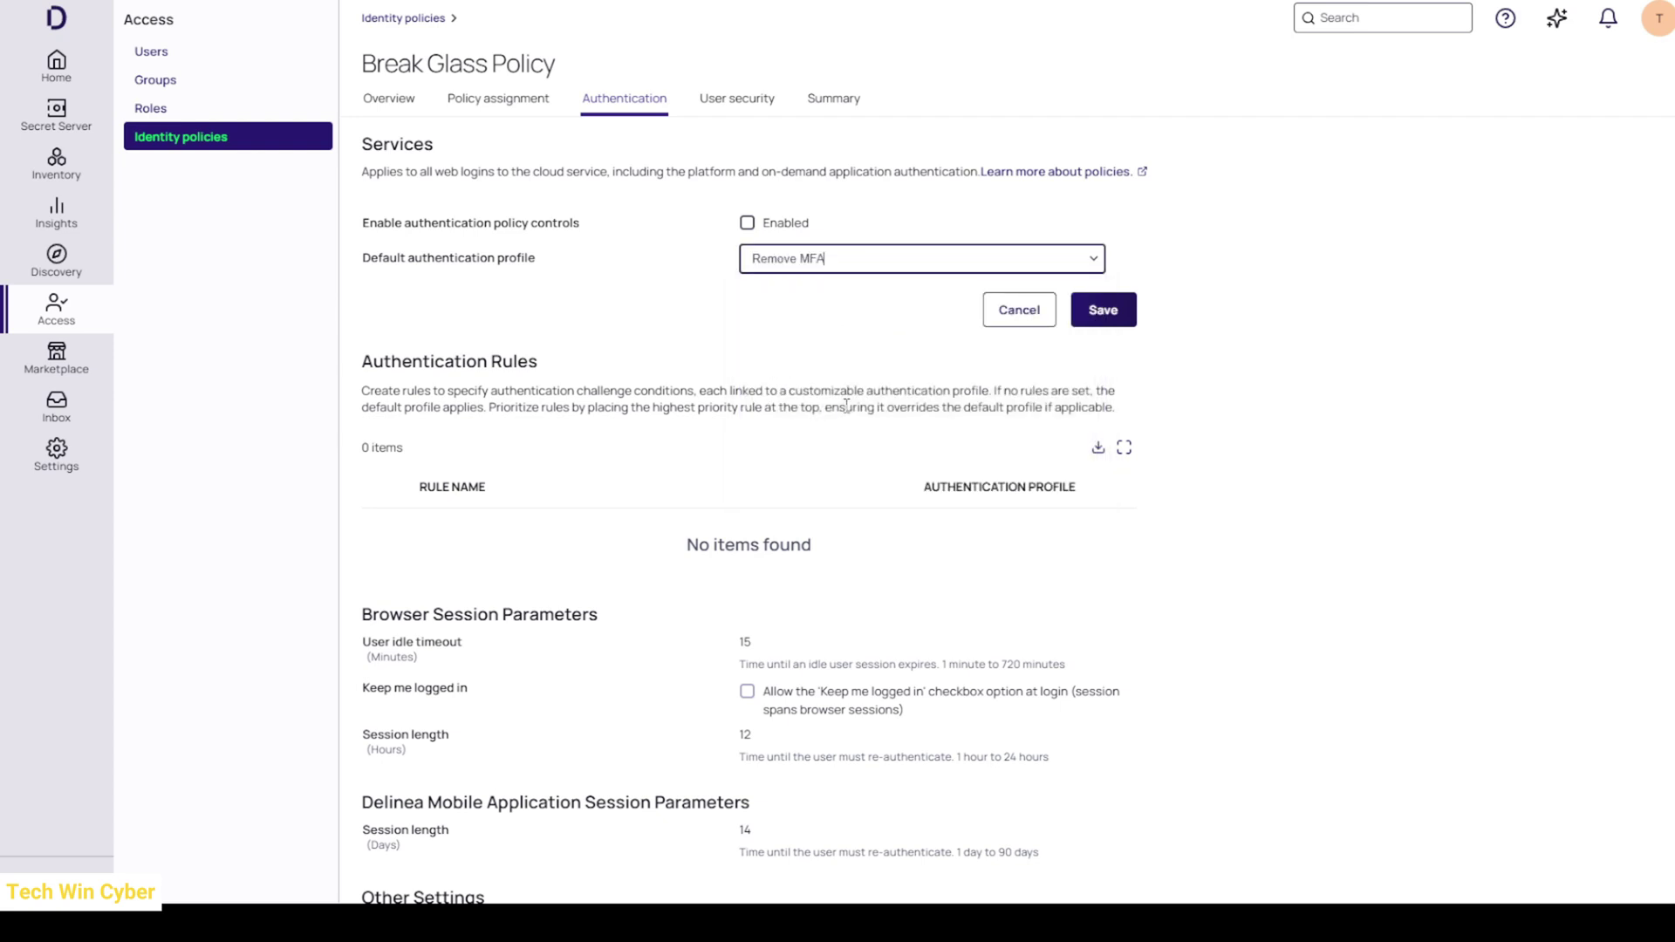
pyautogui.click(747, 224)
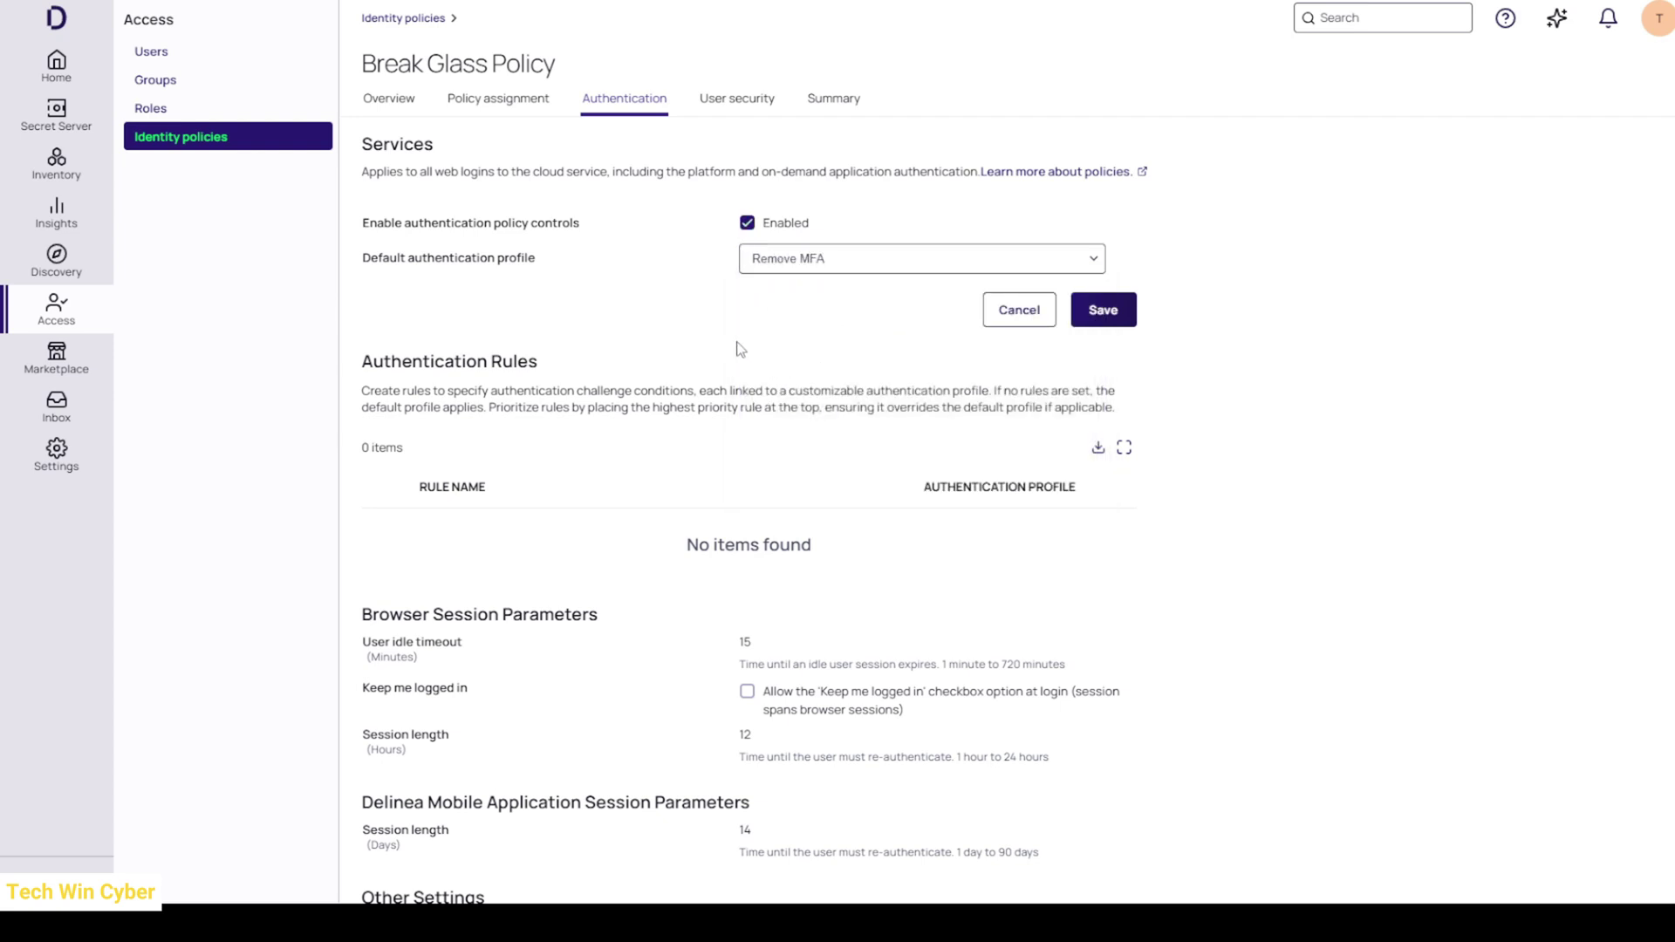
pyautogui.click(1104, 311)
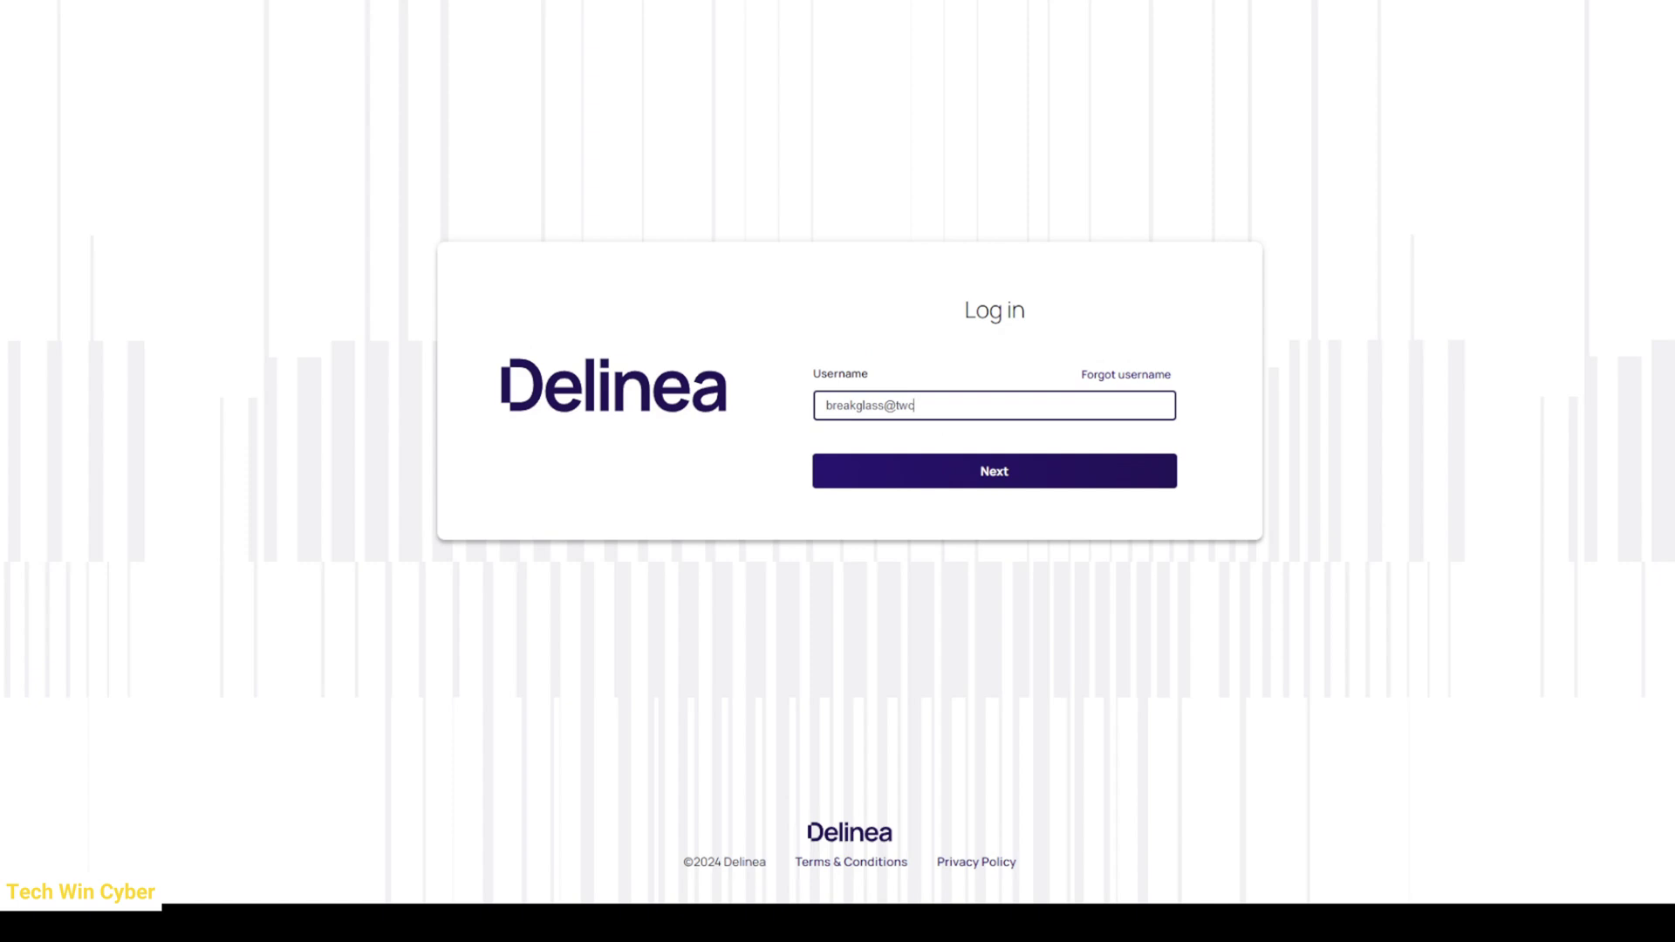
# - Sign in as the break-glass account with its password, with no MFA prompt
pyautogui.click(1022, 482)
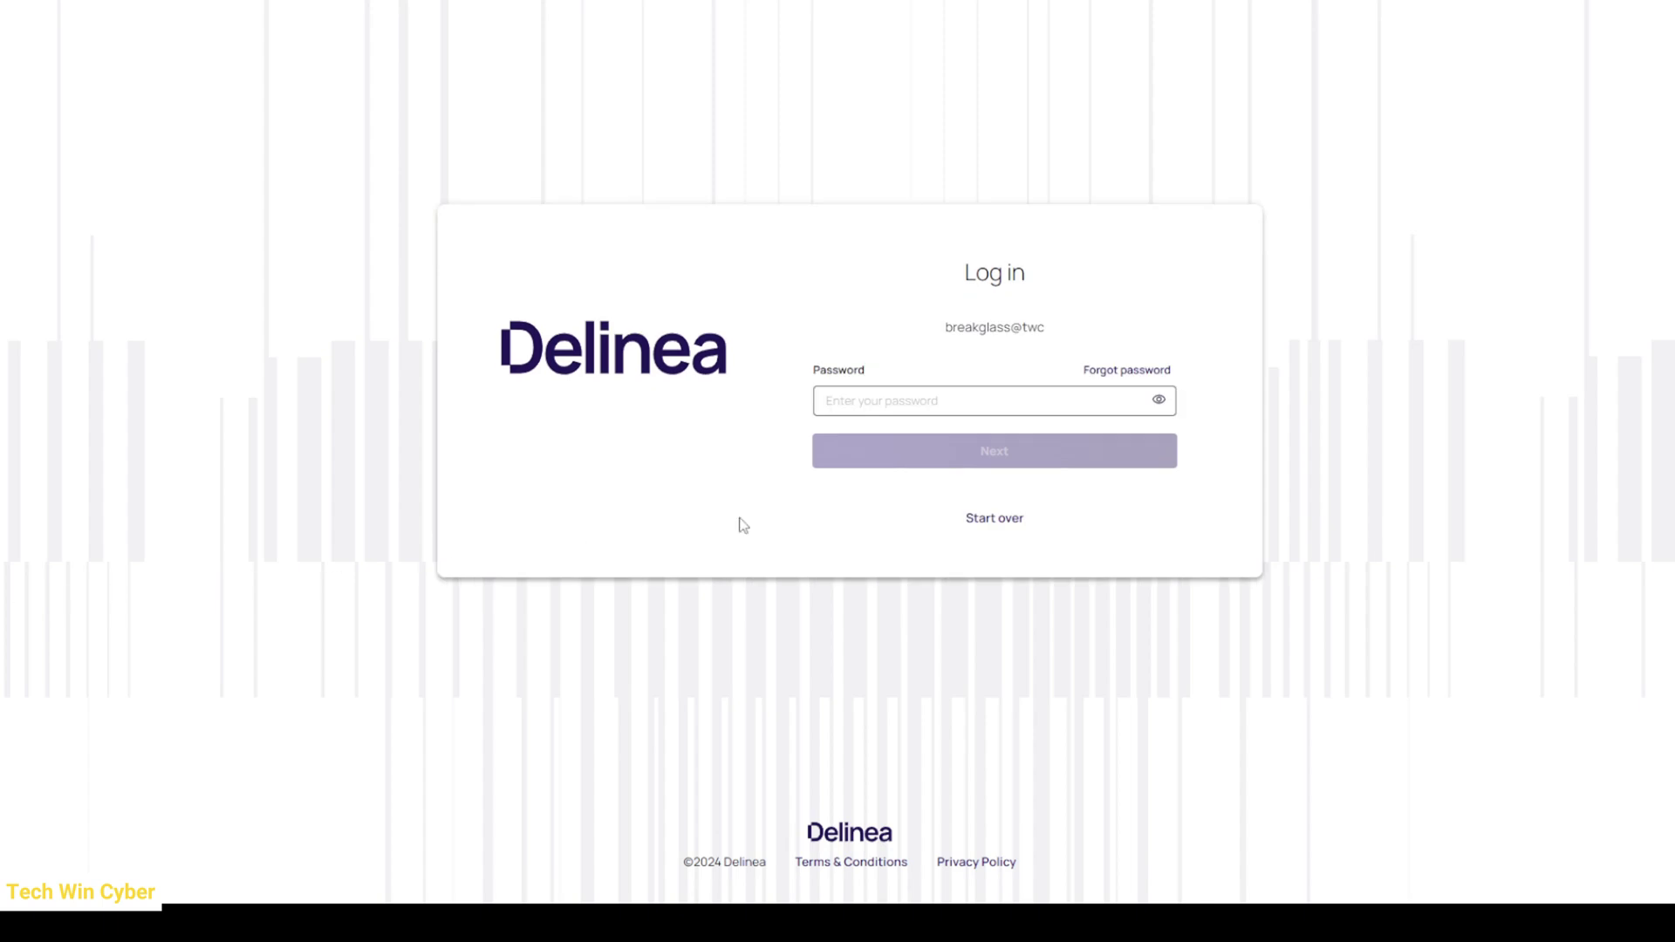
pyautogui.click(948, 397)
pyautogui.hotkey('ctrl', 'v')
pyautogui.click(968, 459)
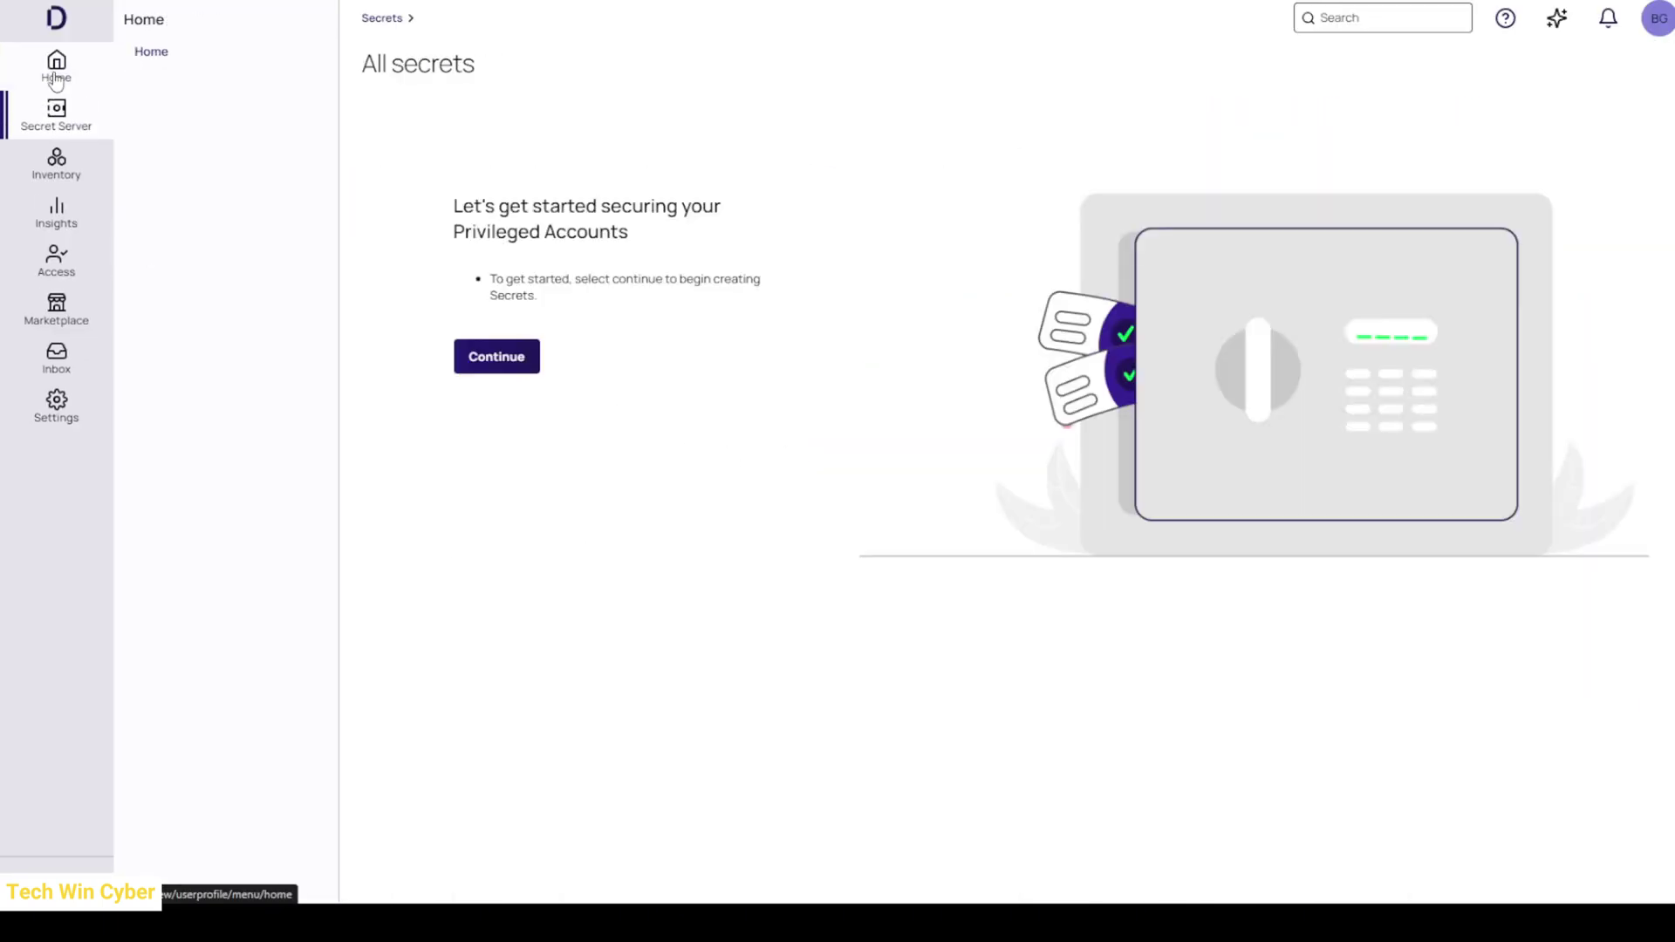
# - Dismiss the getting-started splash, check the empty Break Glass folder, then open Settings
pyautogui.click(479, 365)
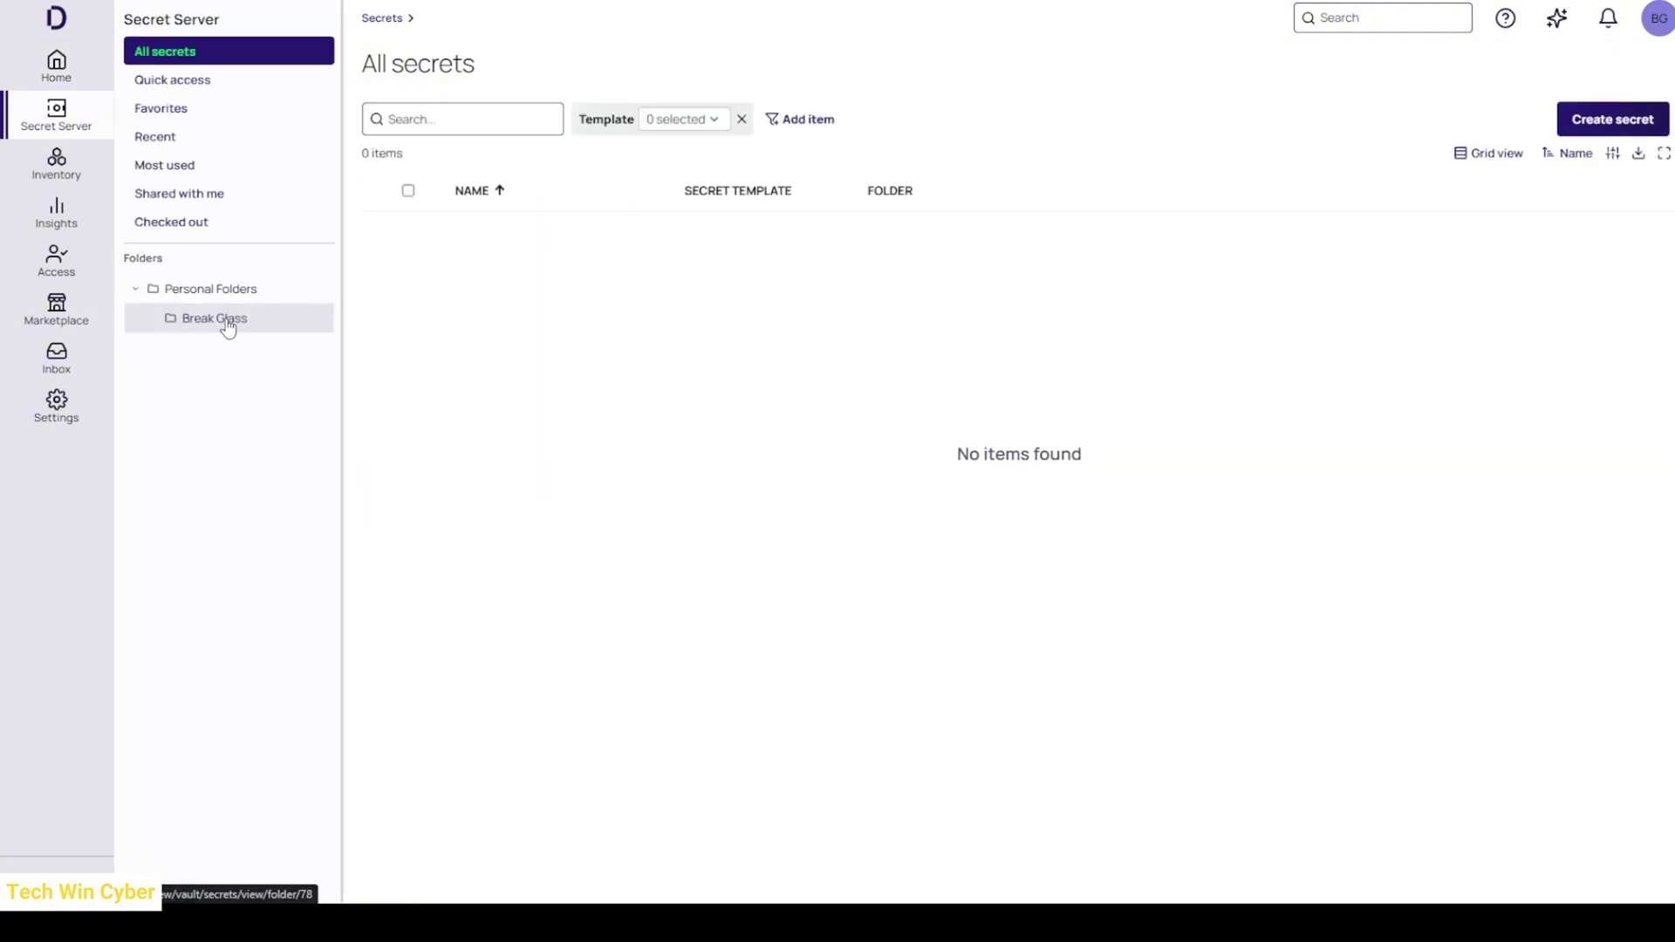
pyautogui.click(224, 321)
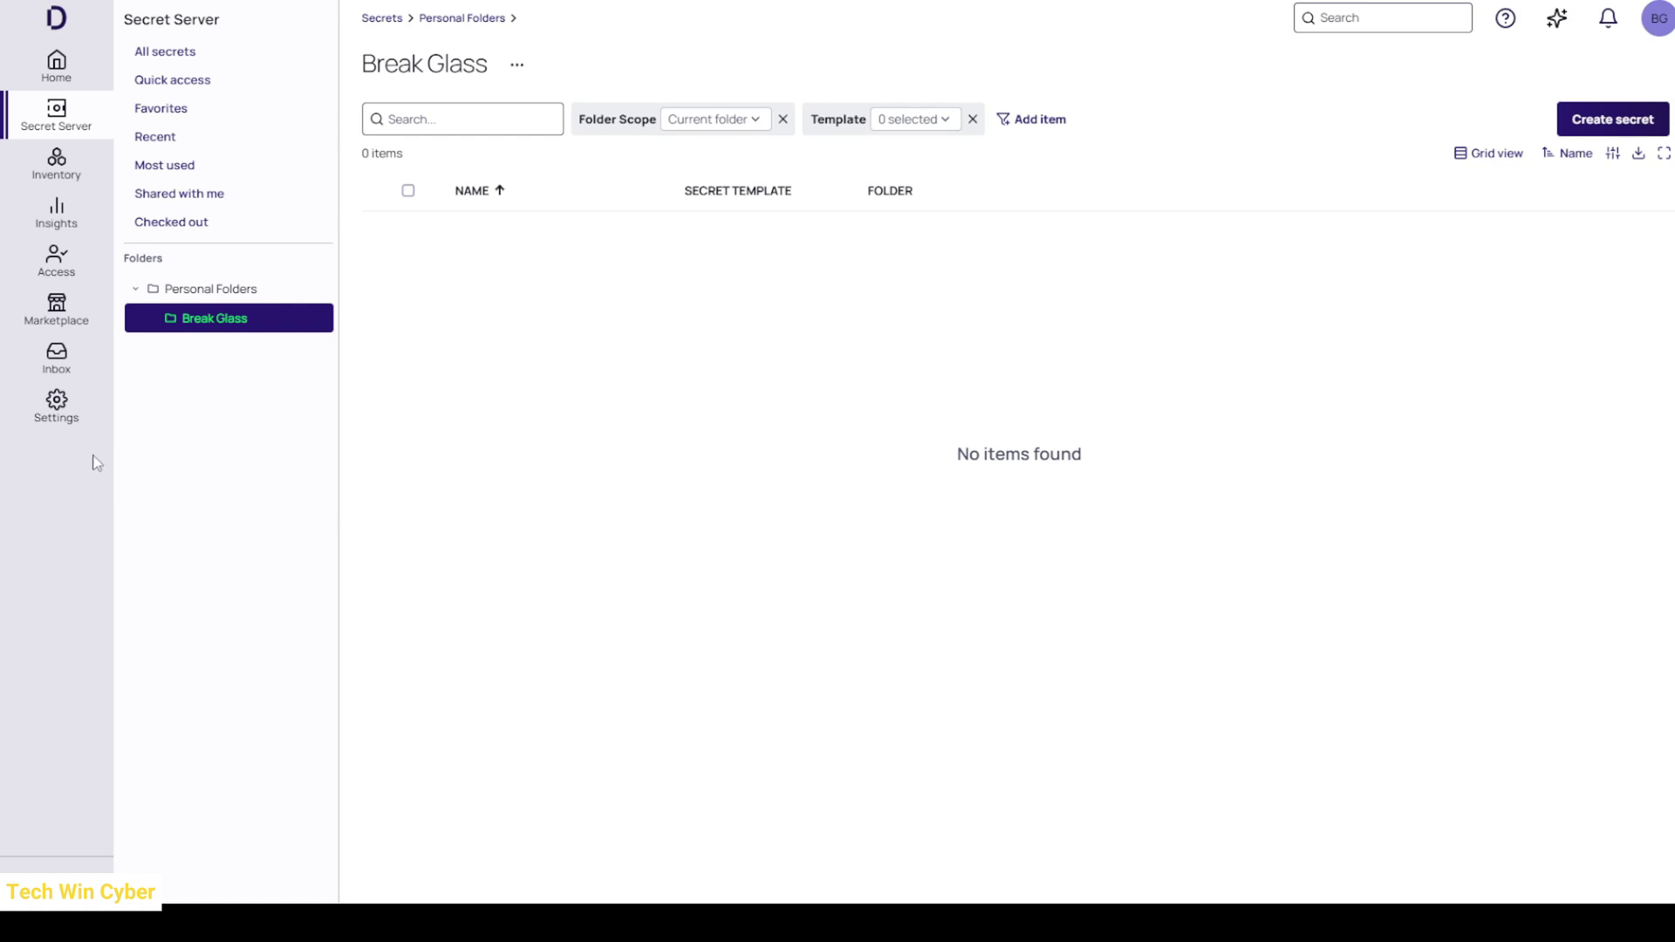
pyautogui.click(59, 424)
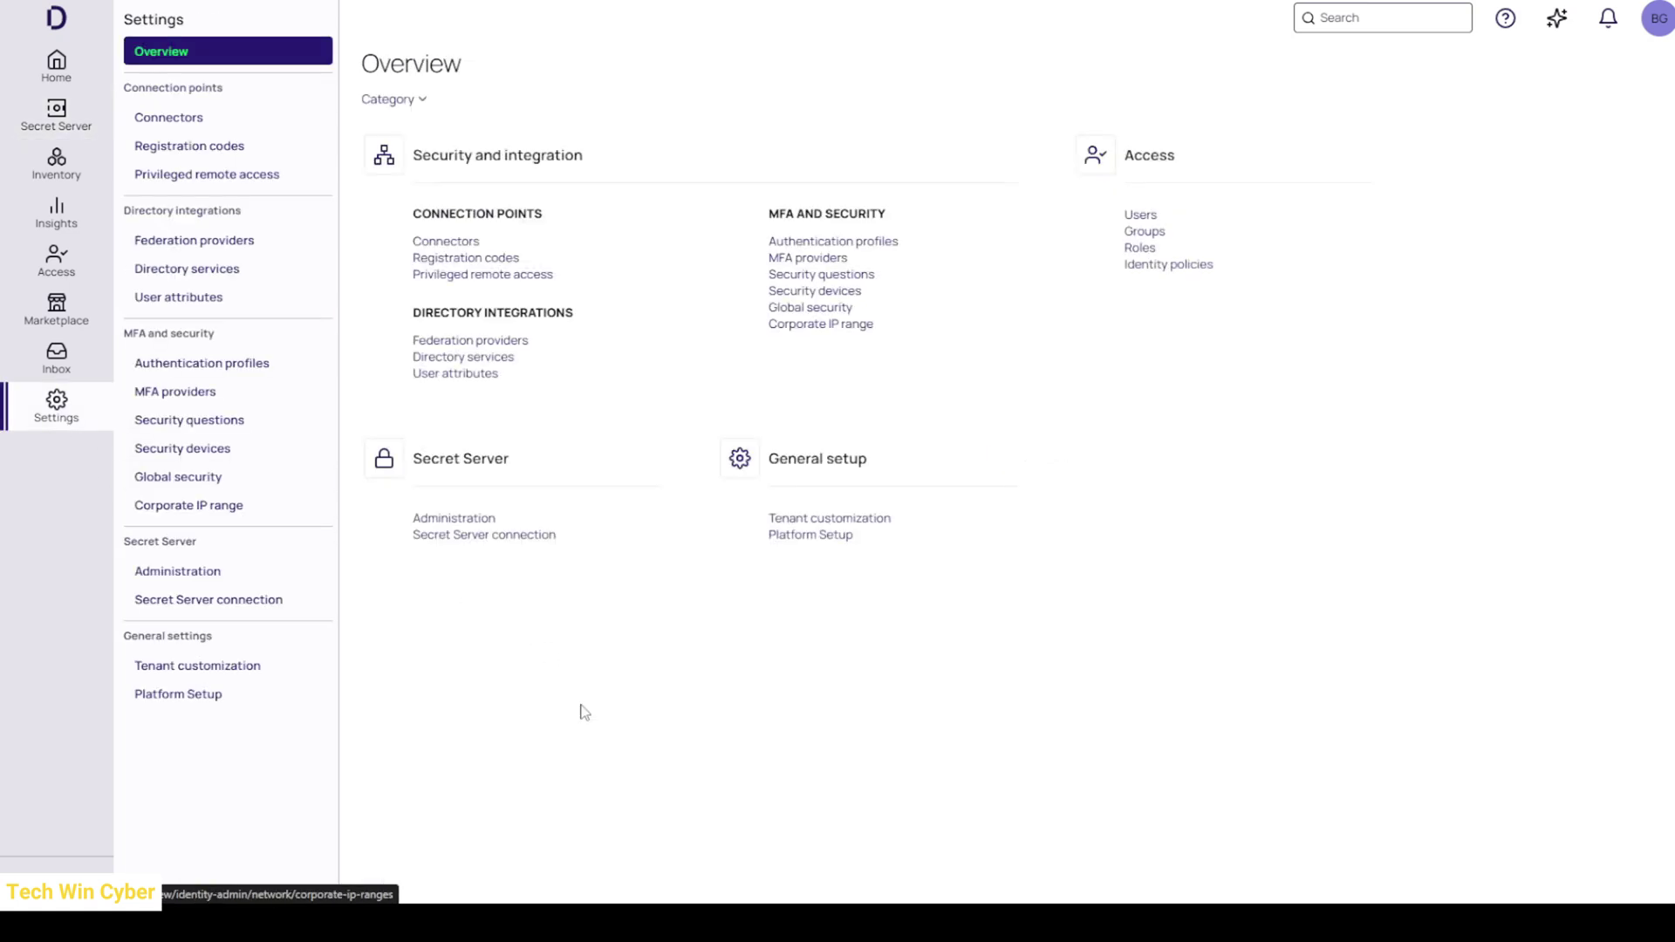